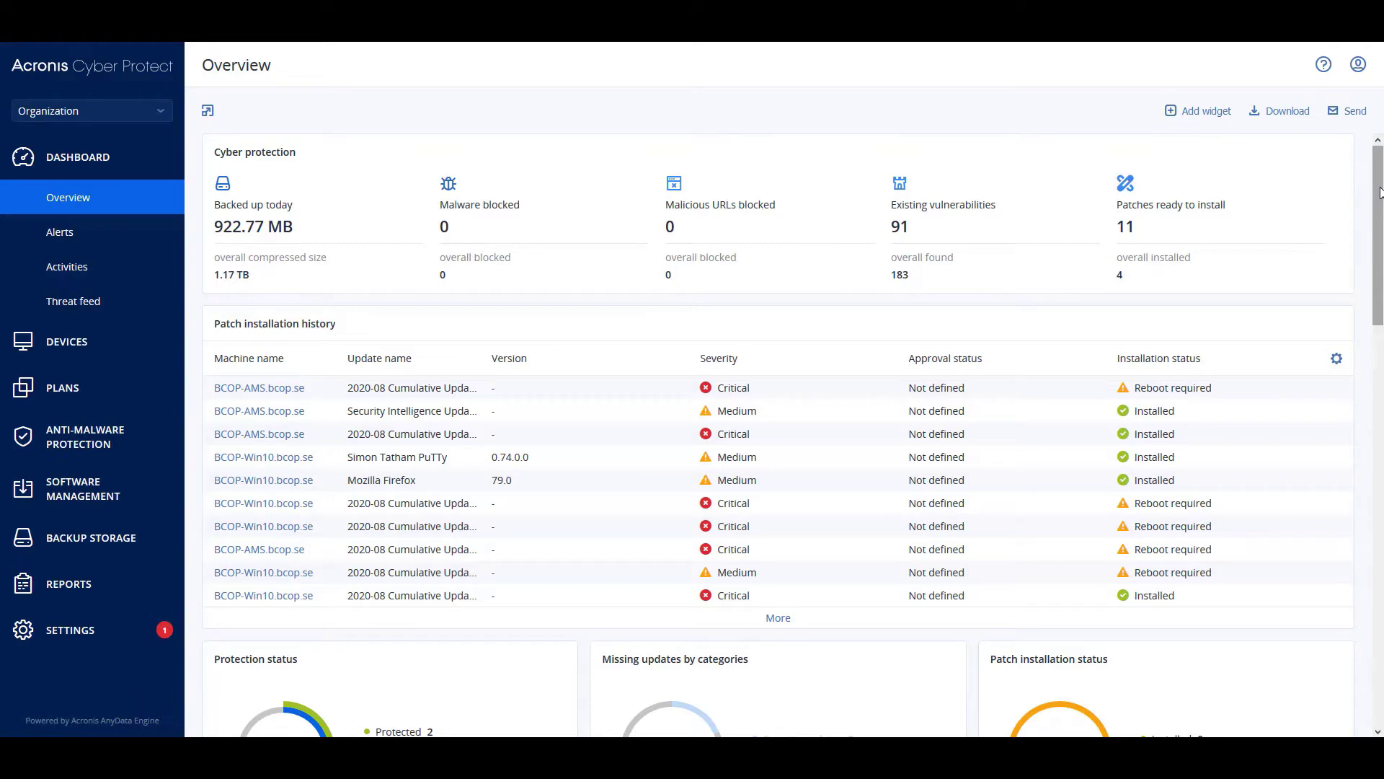
# Scroll through the Overview dashboard and preview the widget gallery without adding a widget
pyautogui.moveTo(1379, 192); pyautogui.dragTo(1379, 352)
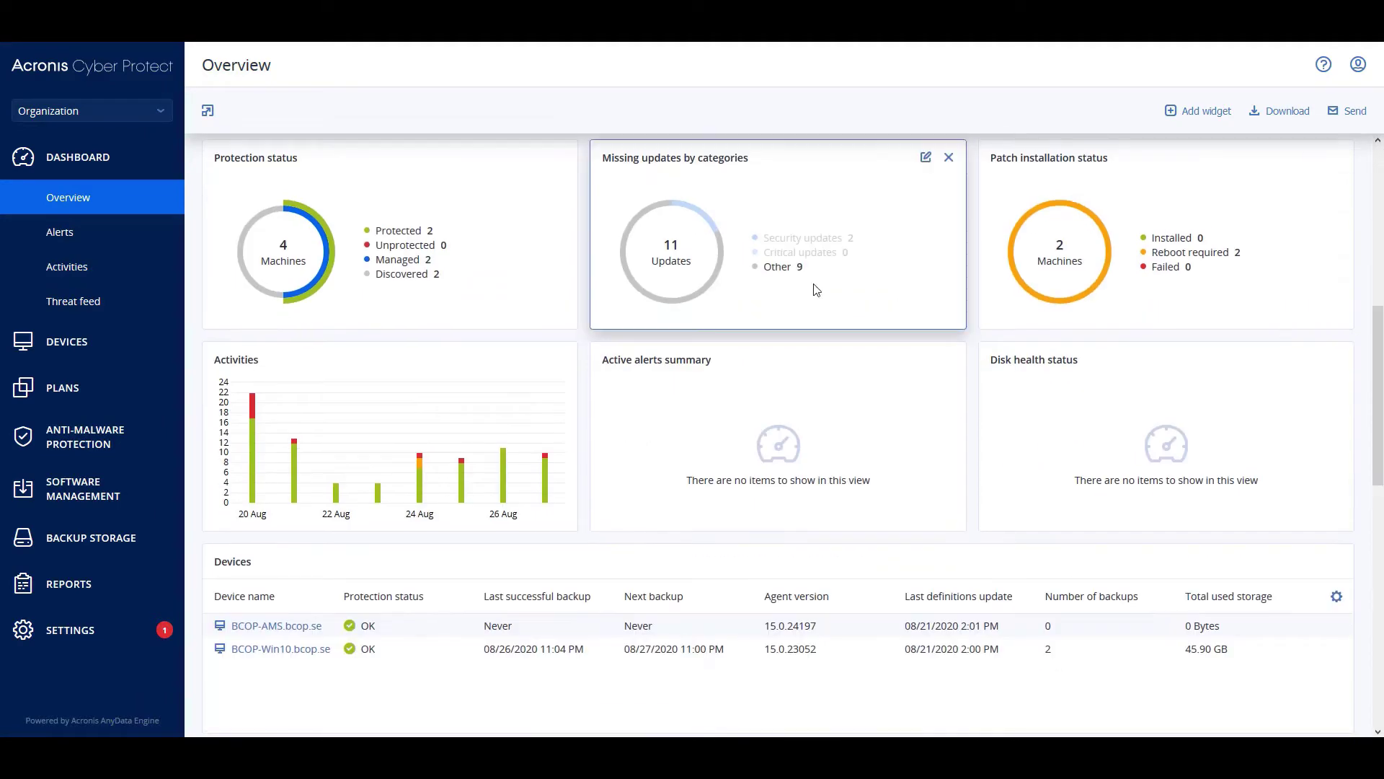
pyautogui.click(1189, 119)
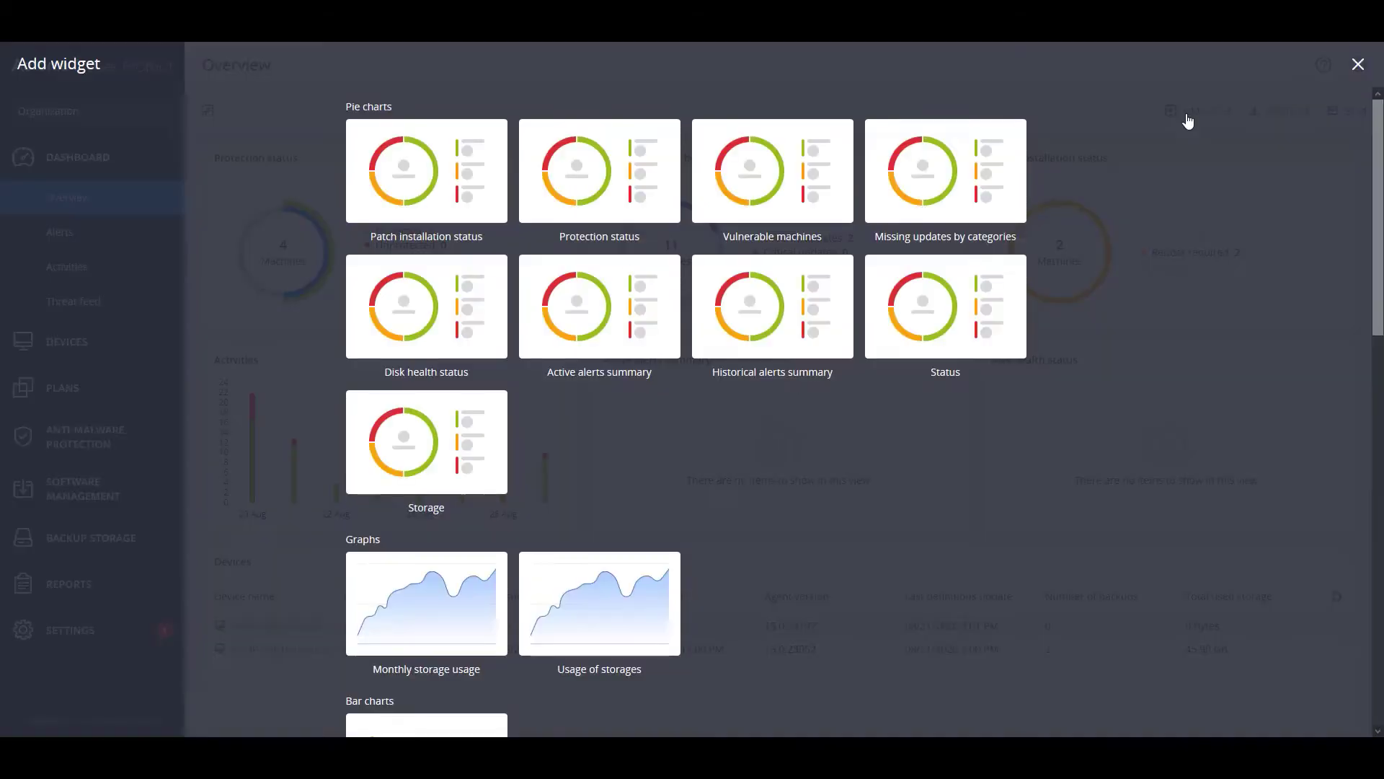
pyautogui.click(1356, 65)
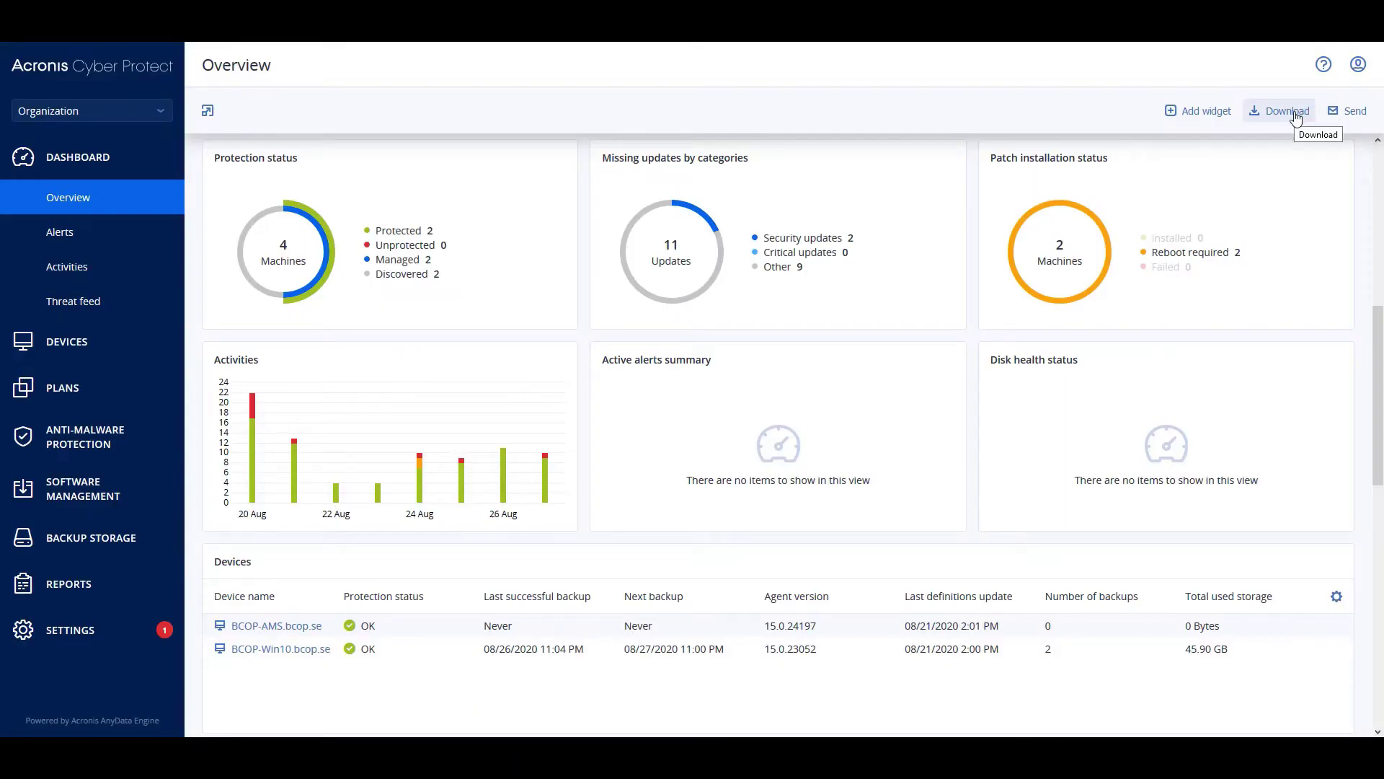
pyautogui.click(101, 238)
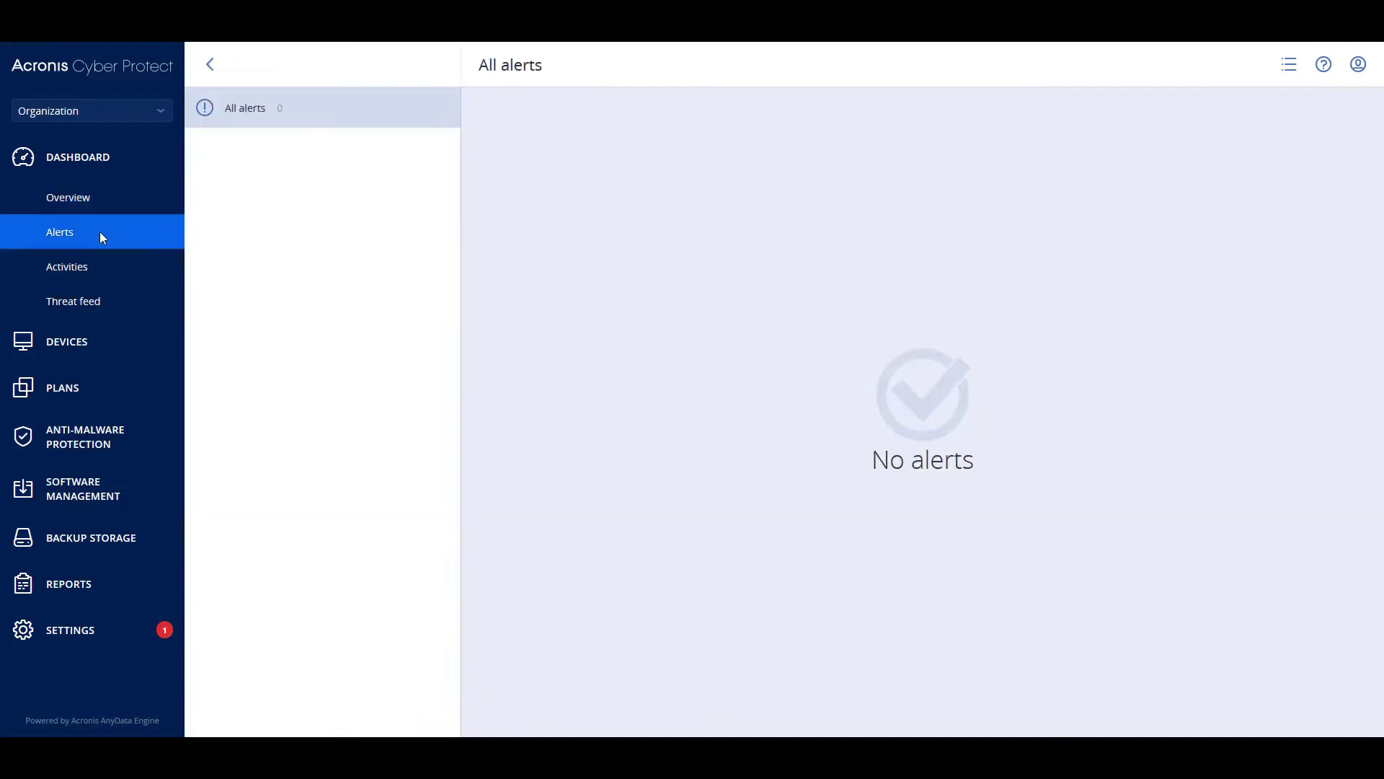
pyautogui.click(148, 115)
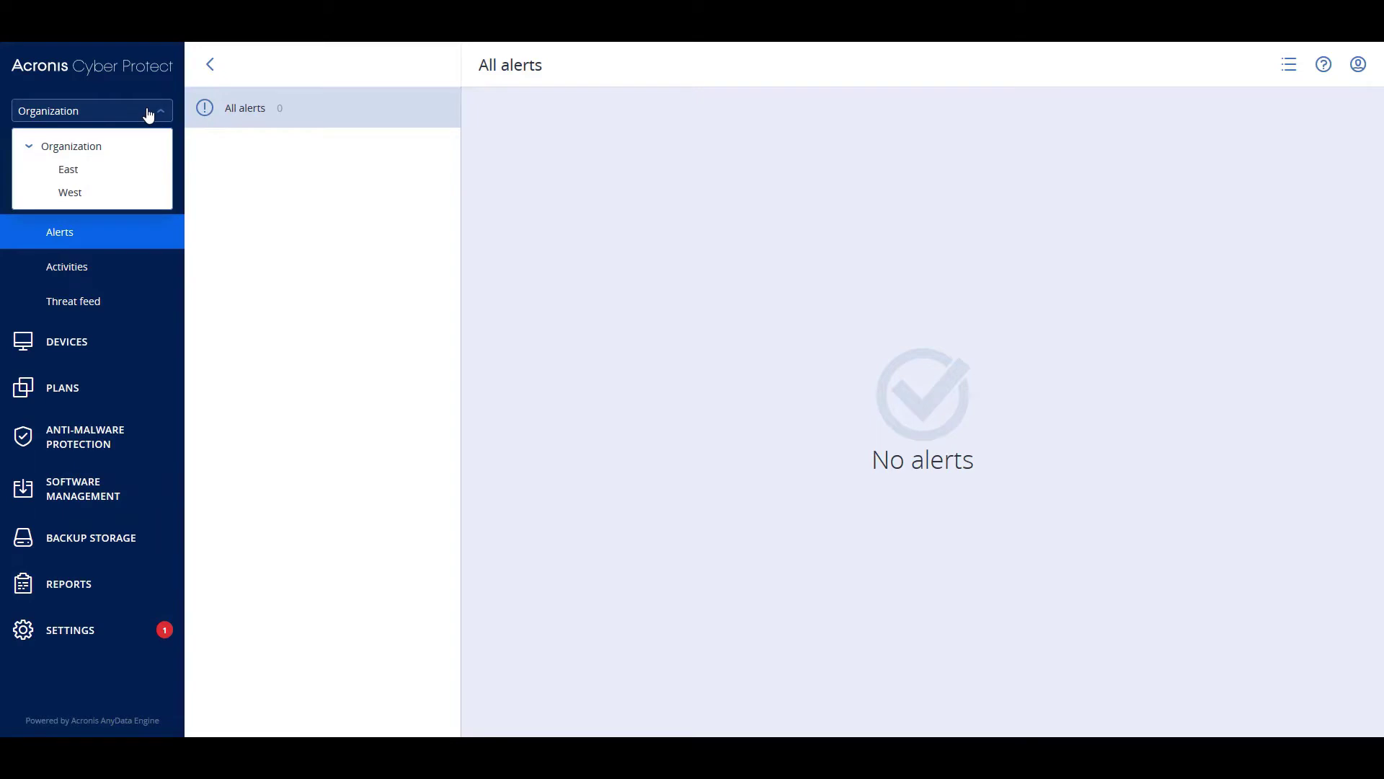
pyautogui.click(148, 114)
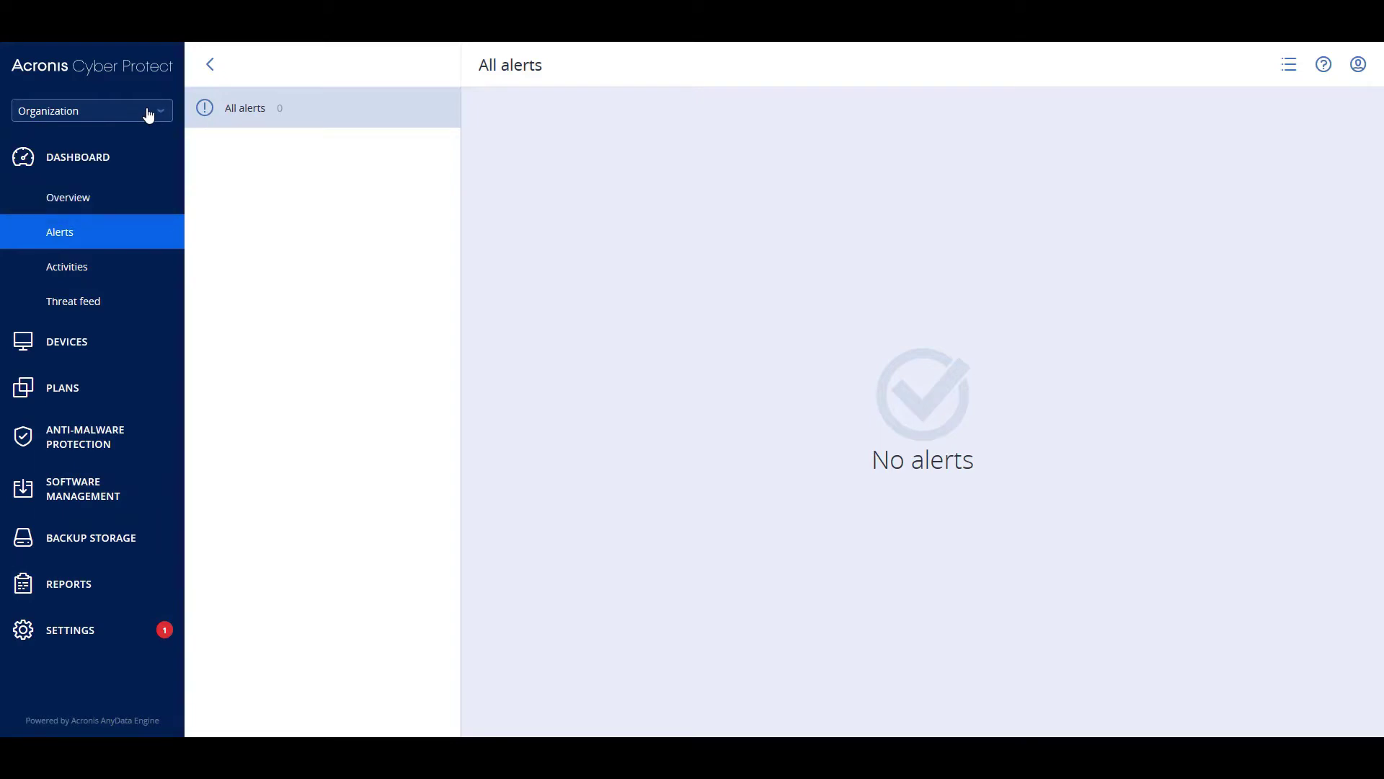
# Open Settings > Accounts to view the East and West units and the admins group
pyautogui.click(72, 634)
pyautogui.click(83, 525)
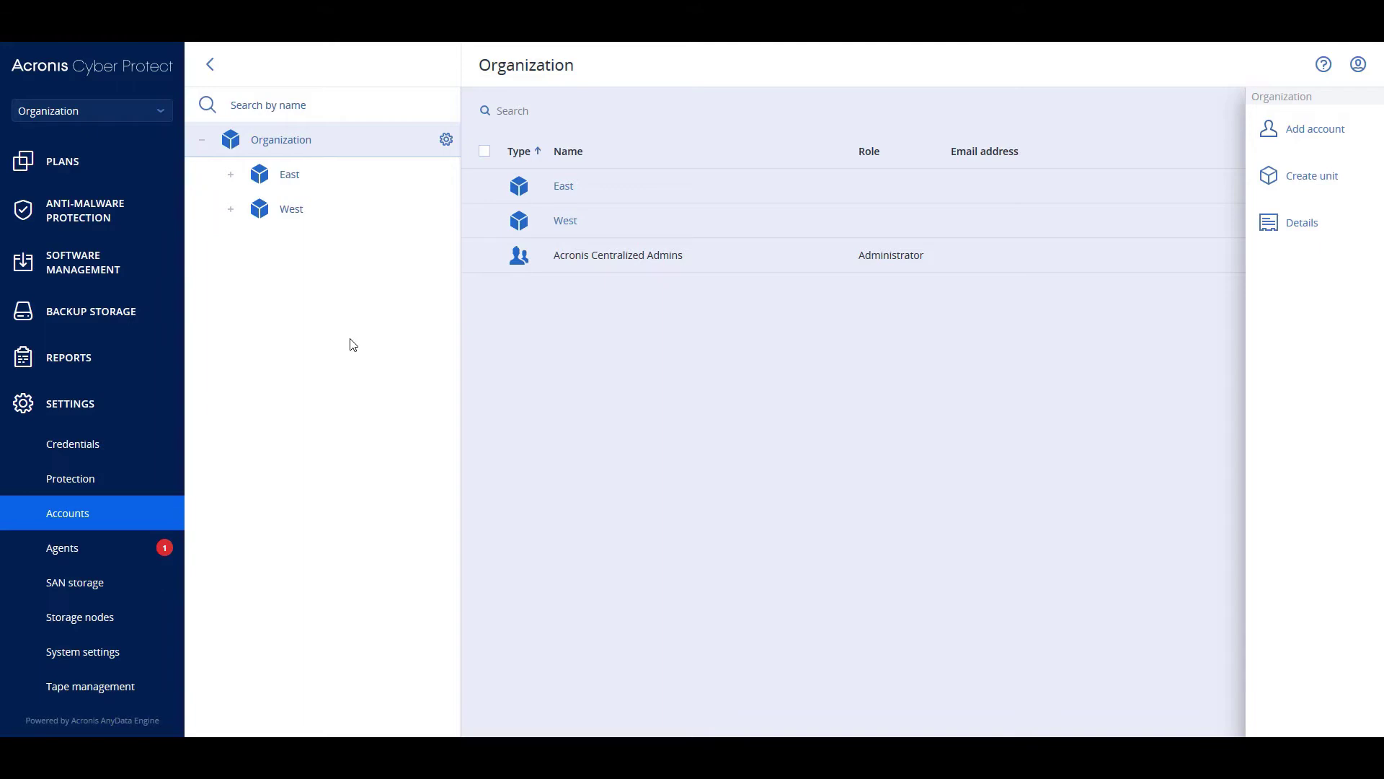
# Create a new protection plan, keeping Entire machine as the backup source
pyautogui.click(100, 171)
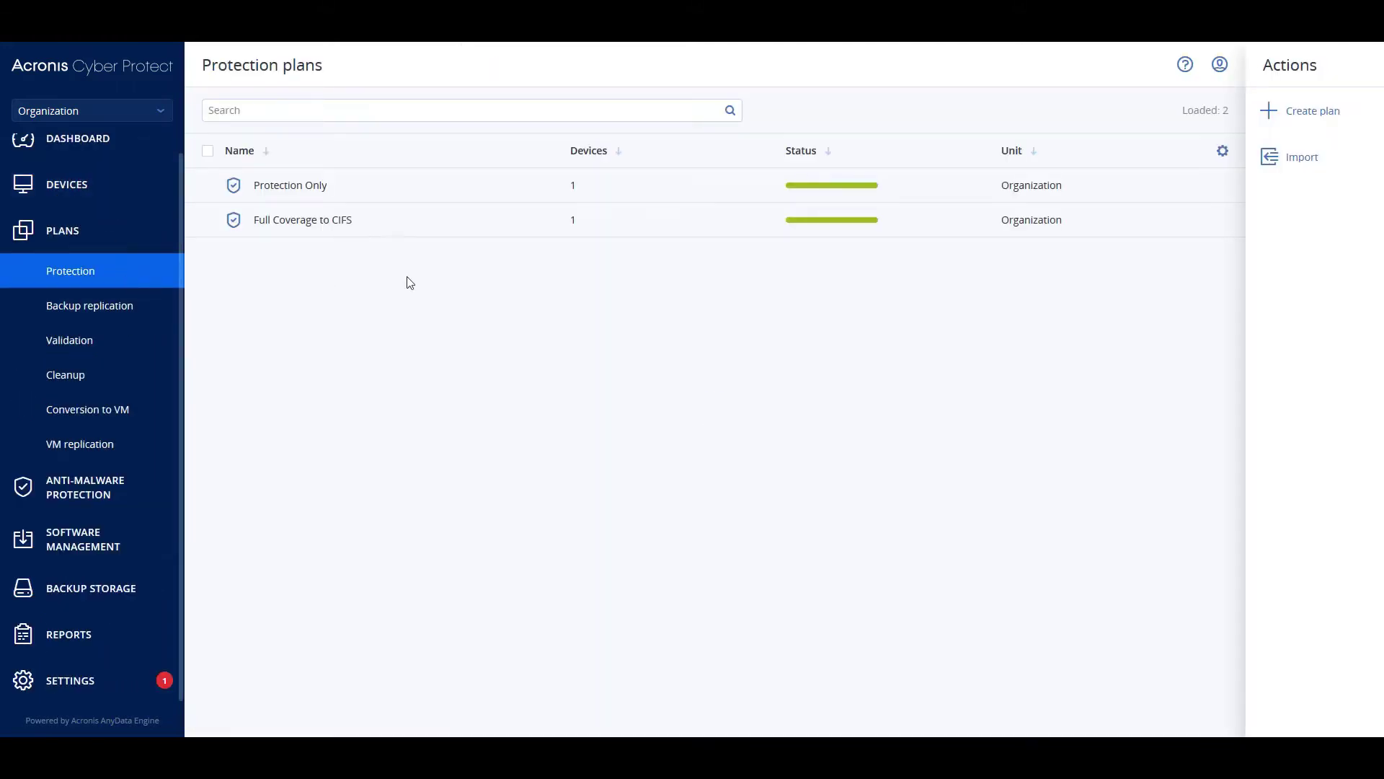
pyautogui.click(1310, 122)
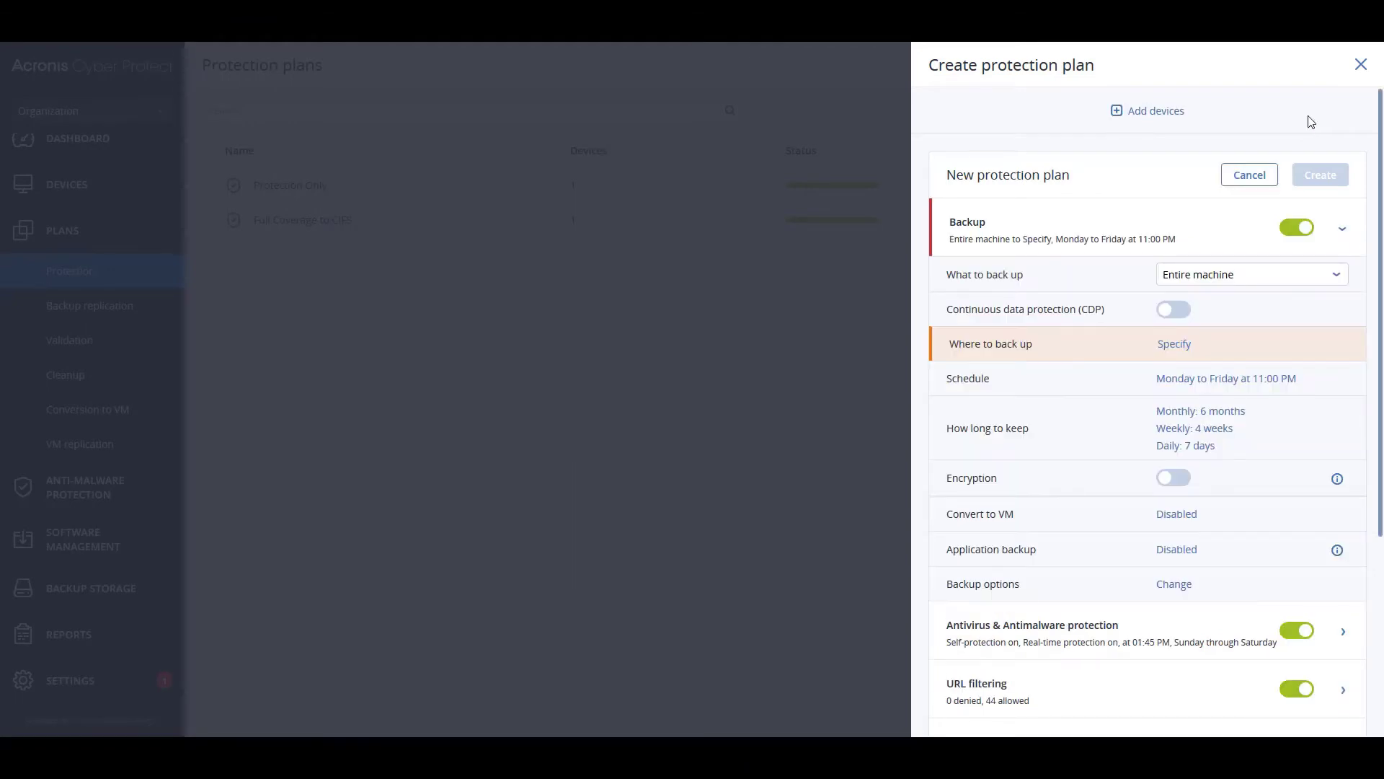
pyautogui.scroll(-1, 1302, 130)
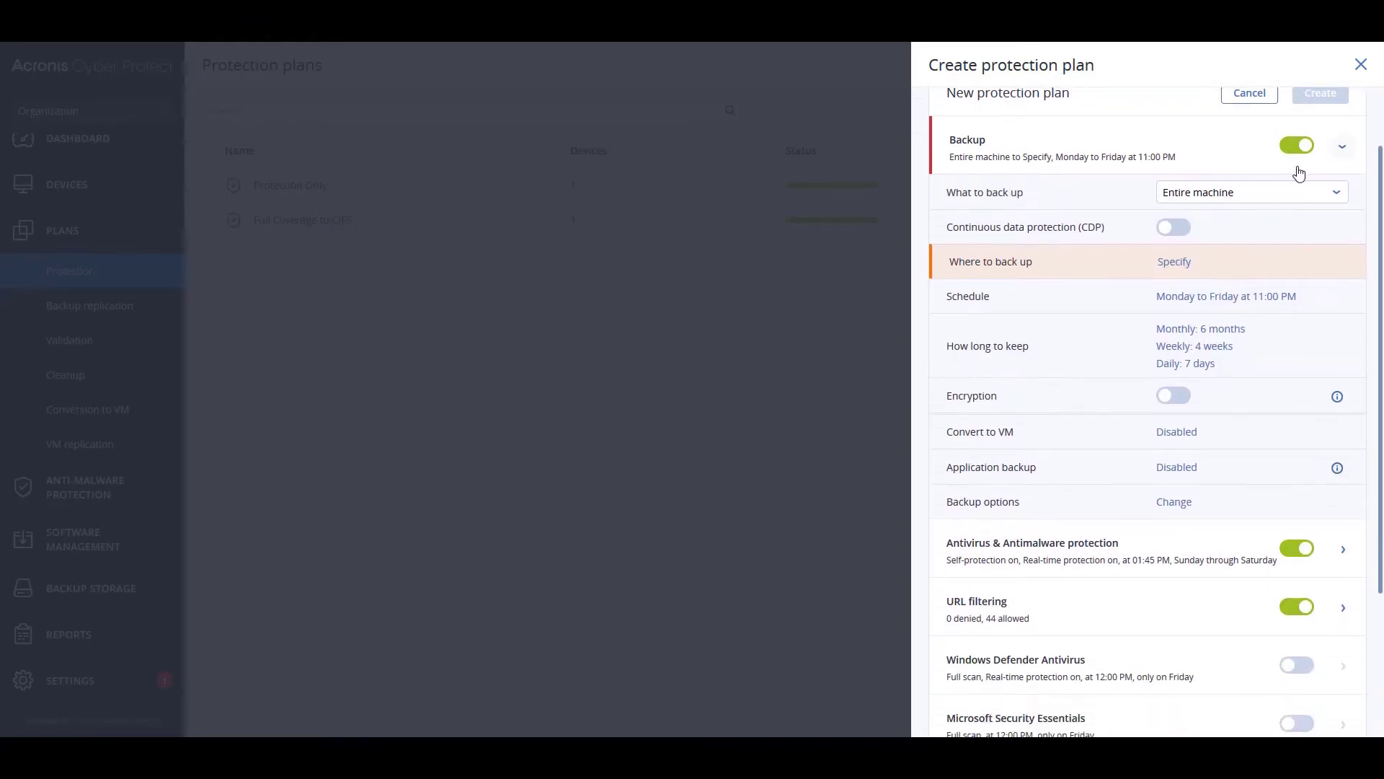
pyautogui.click(1337, 194)
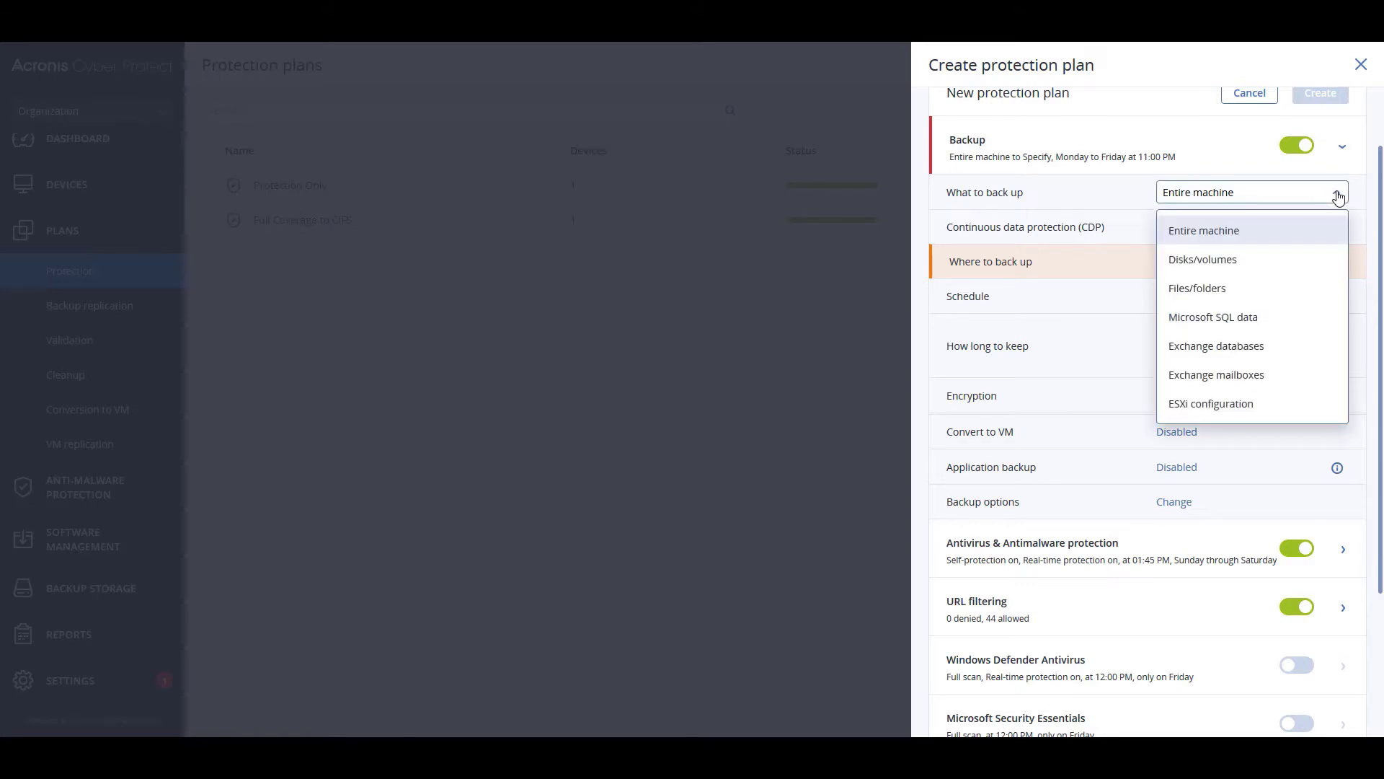
pyautogui.click(1337, 195)
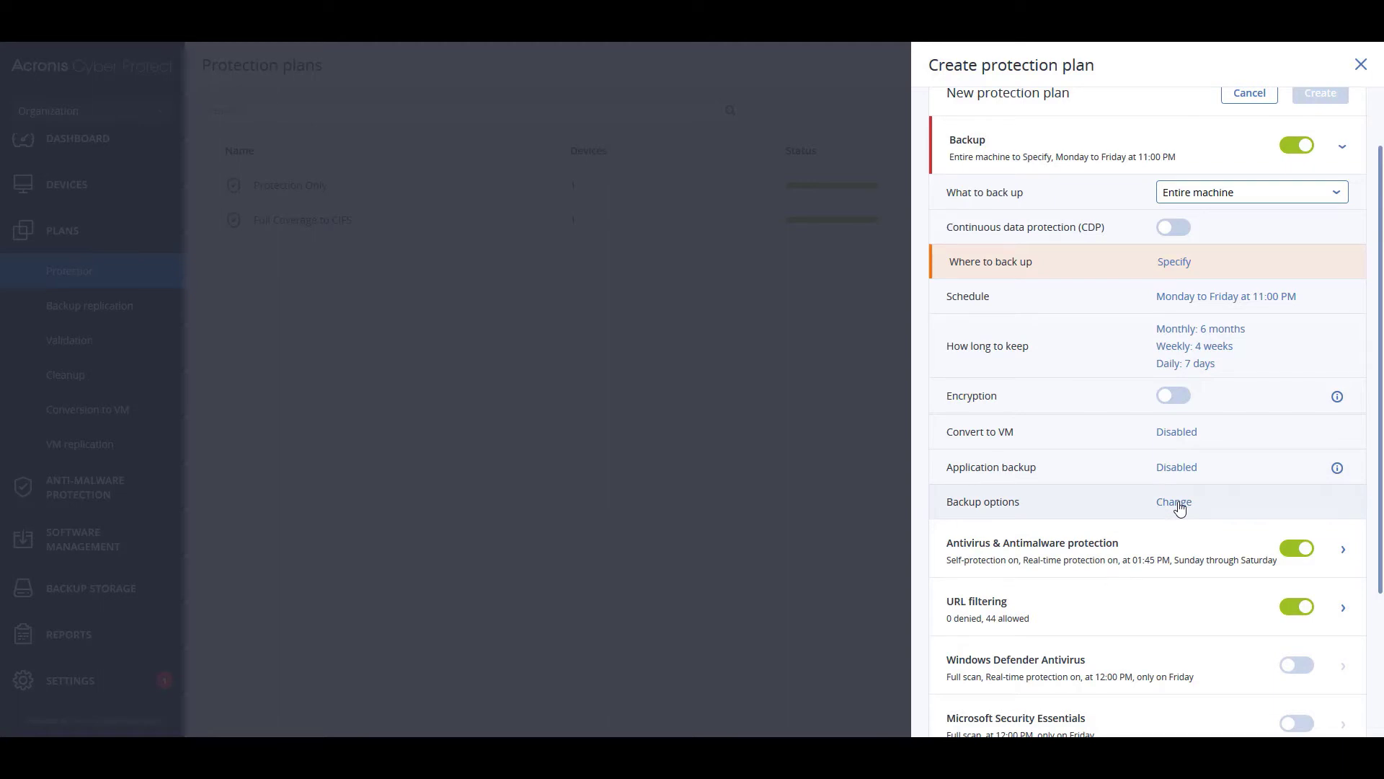
# Expand antivirus settings and review Active Protection and Behavior engine options without changes
pyautogui.click(1341, 147)
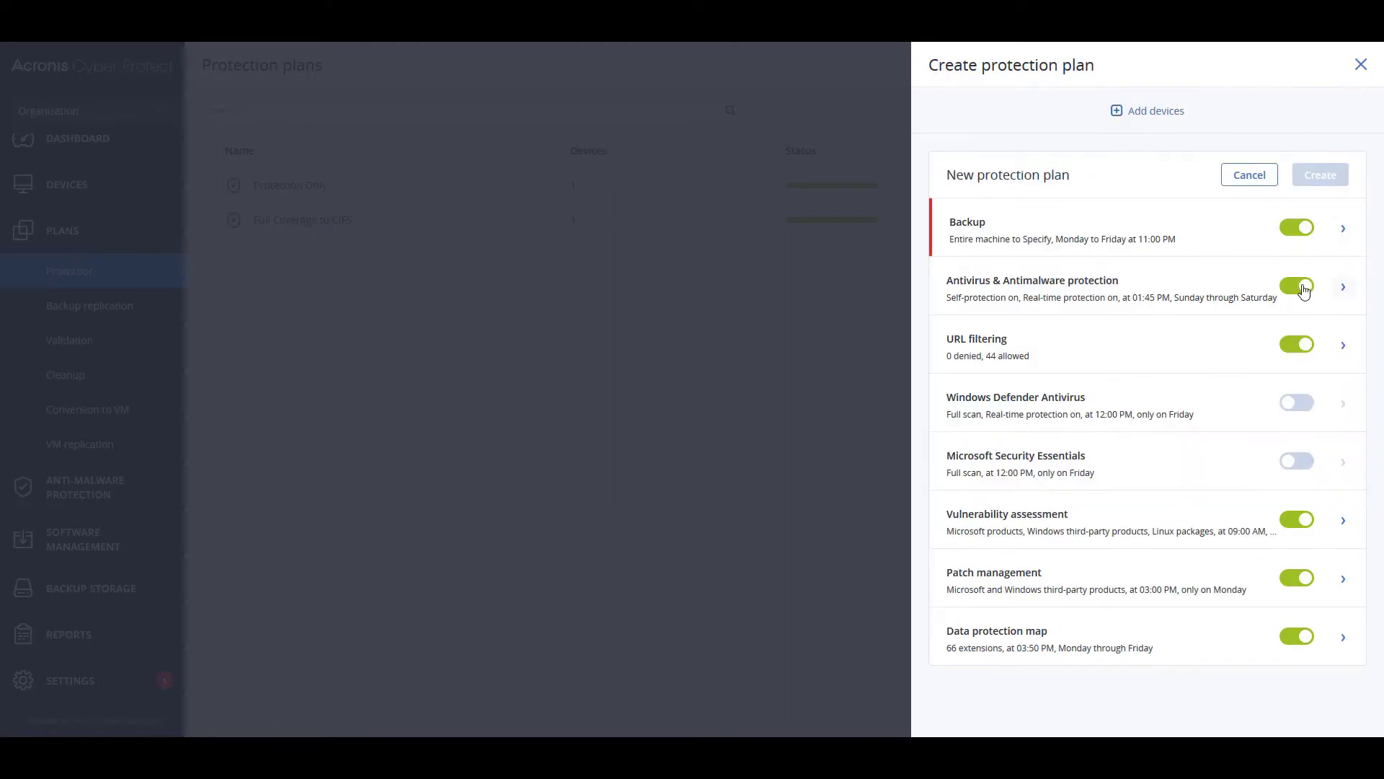
pyautogui.click(1343, 286)
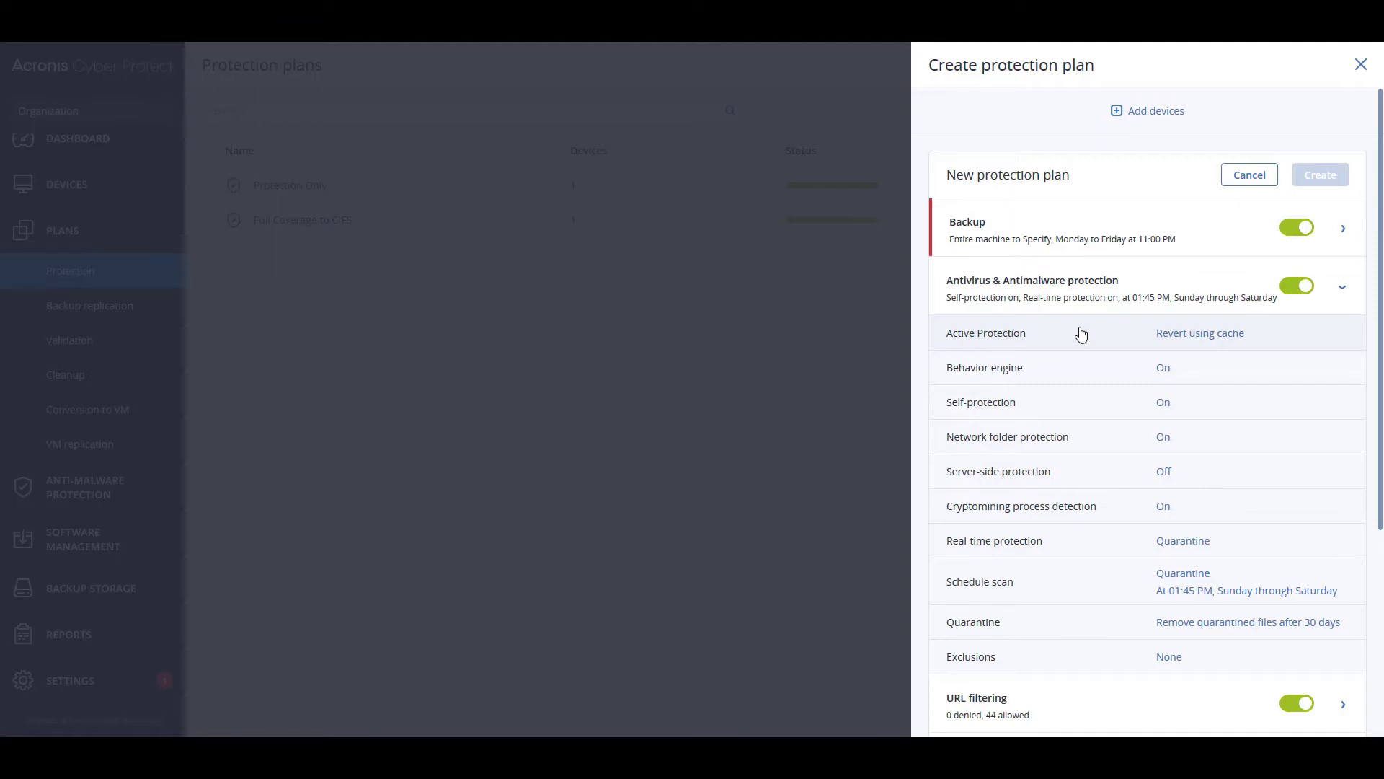
pyautogui.click(1182, 336)
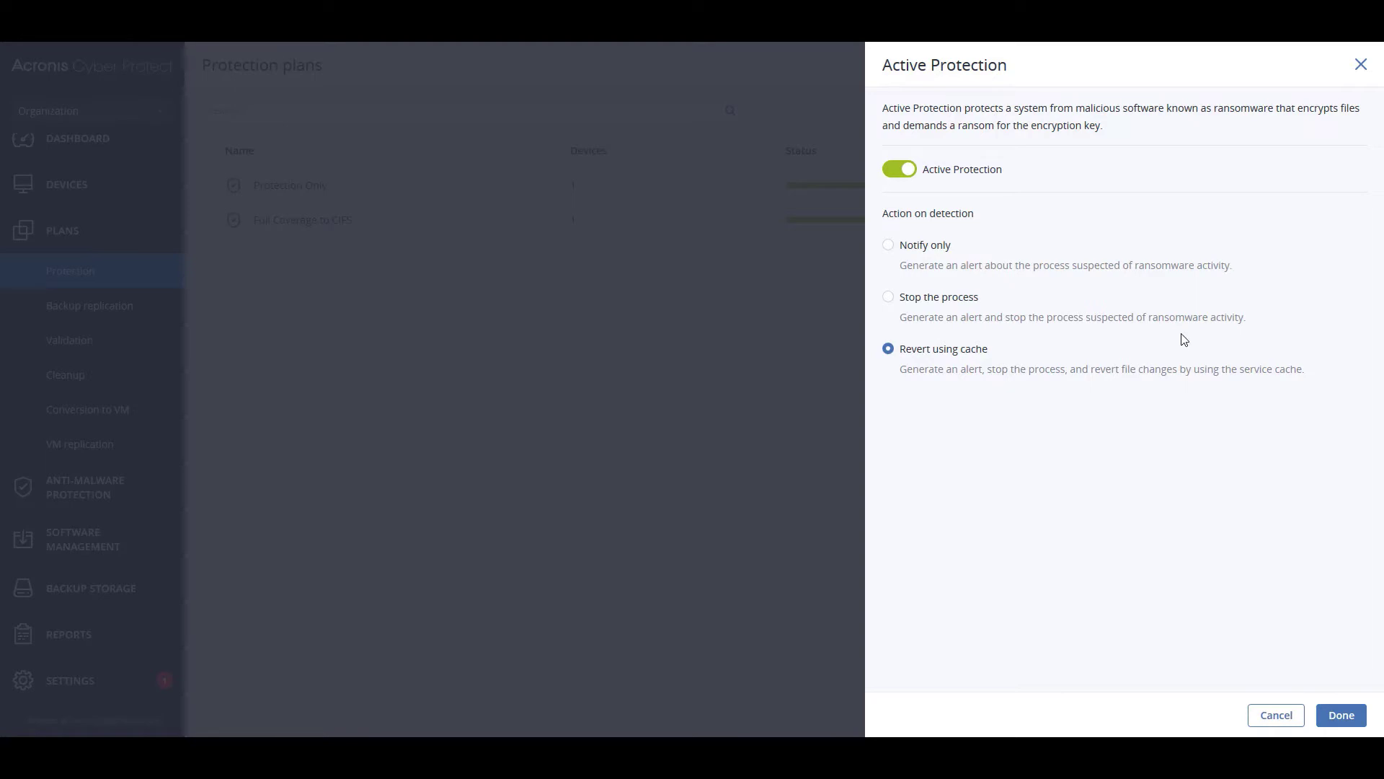
pyautogui.click(1263, 719)
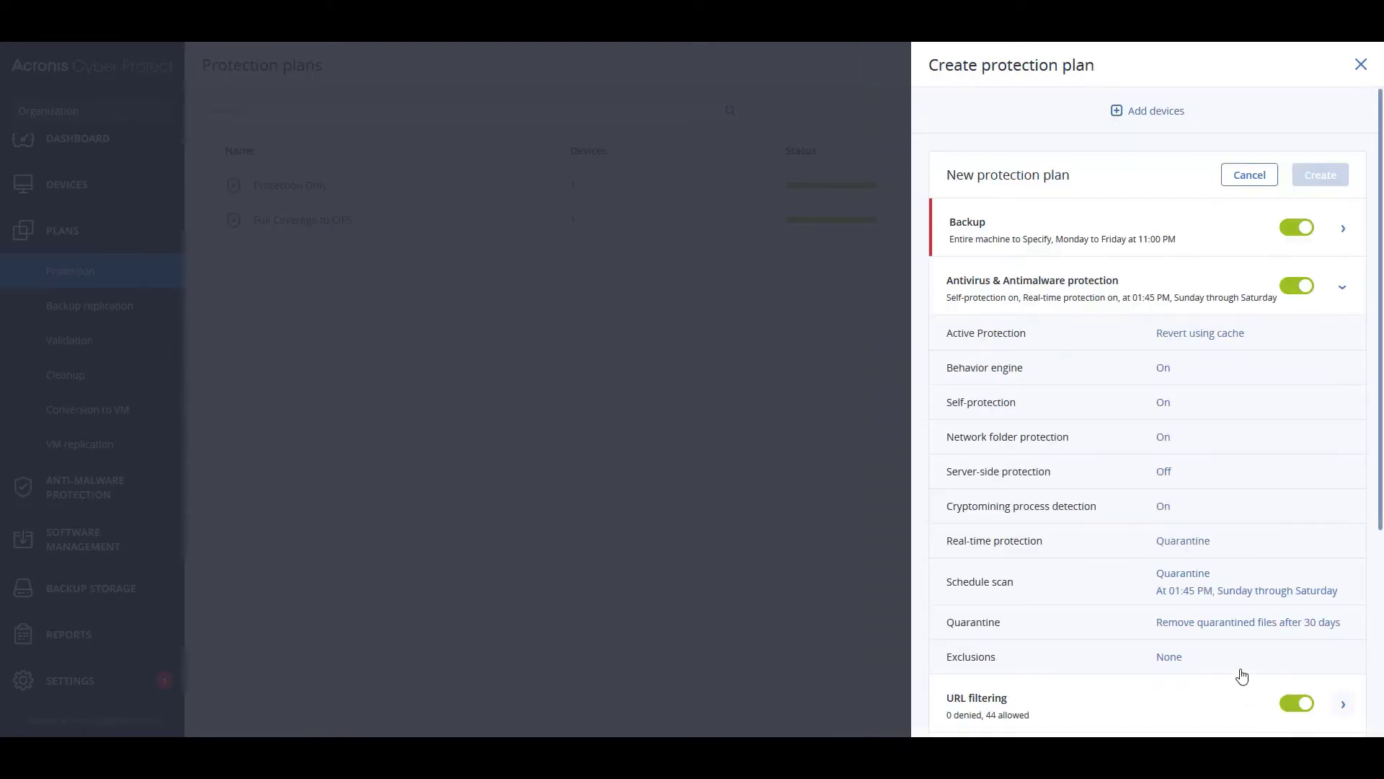
pyautogui.click(1163, 373)
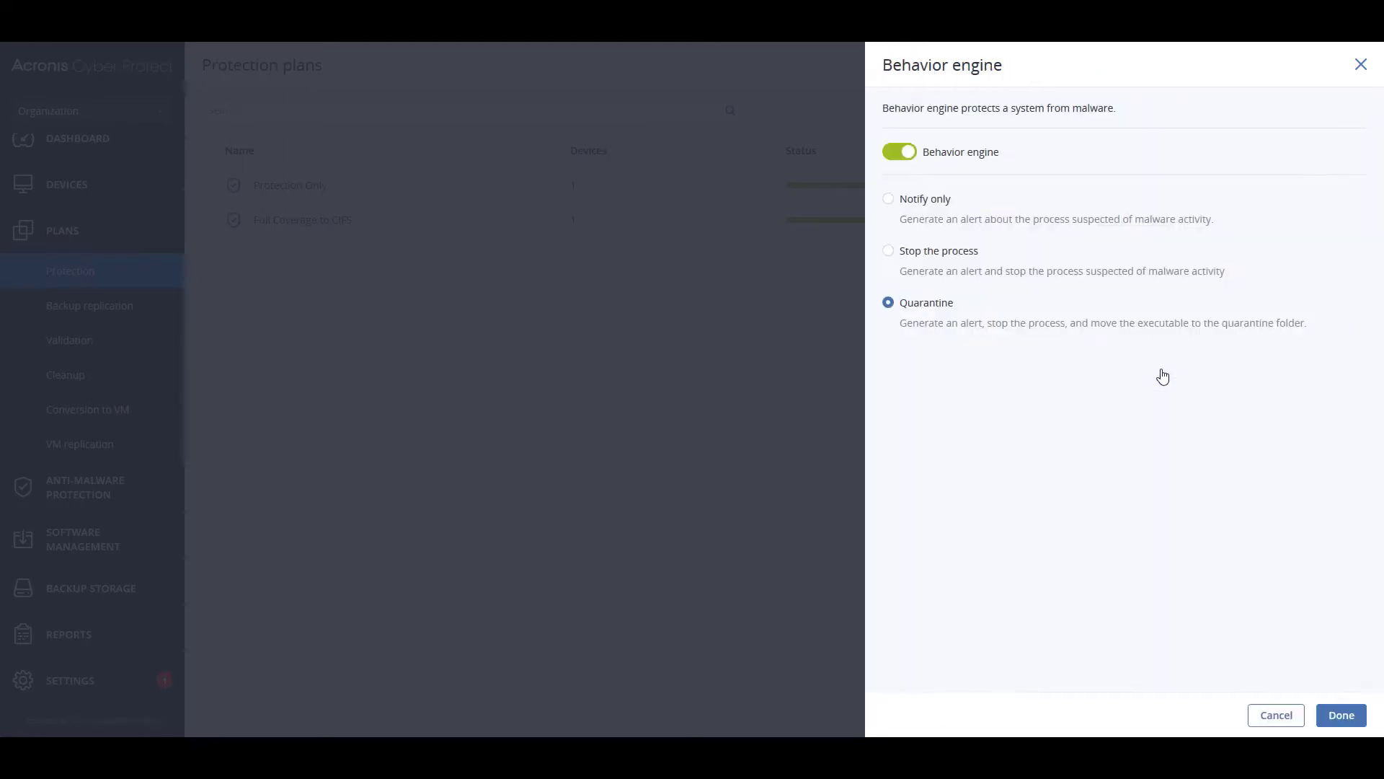
pyautogui.click(1264, 716)
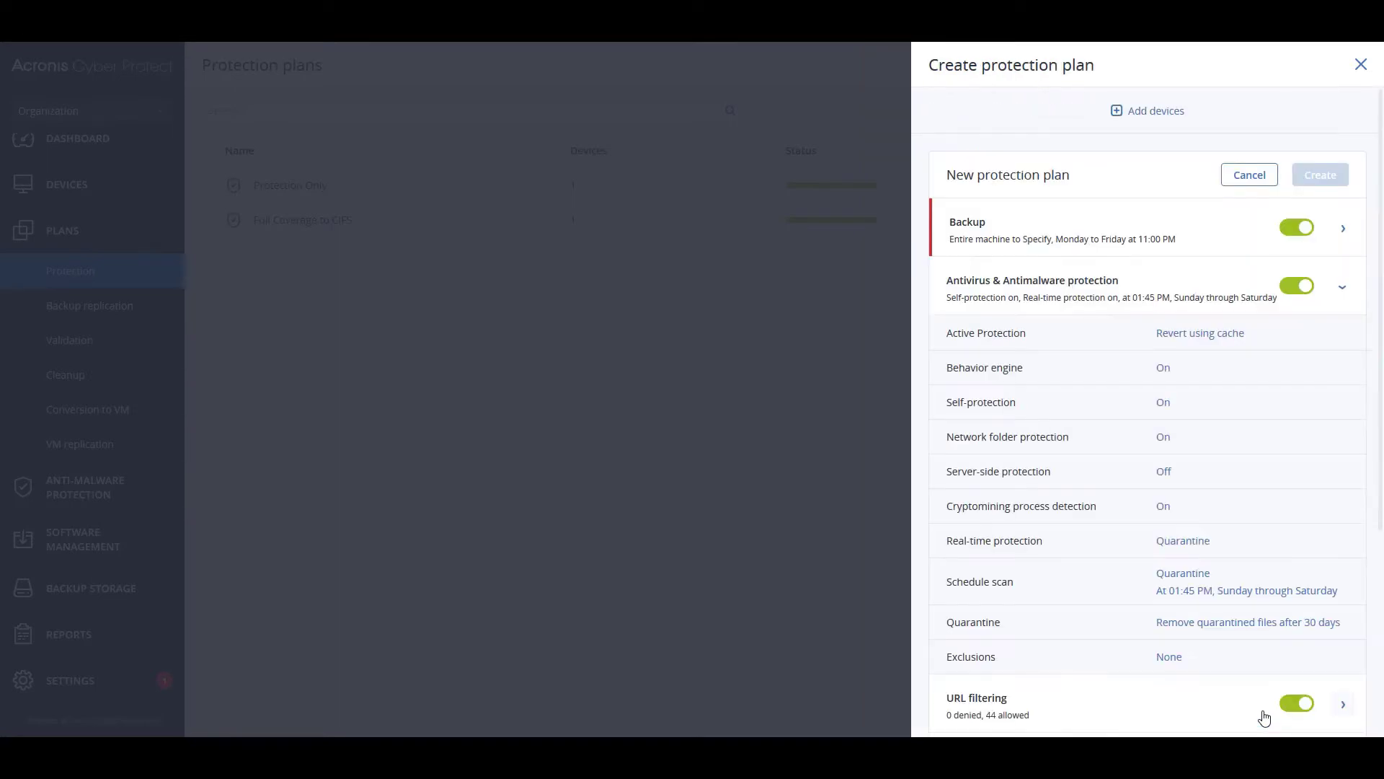
pyautogui.click(1164, 404)
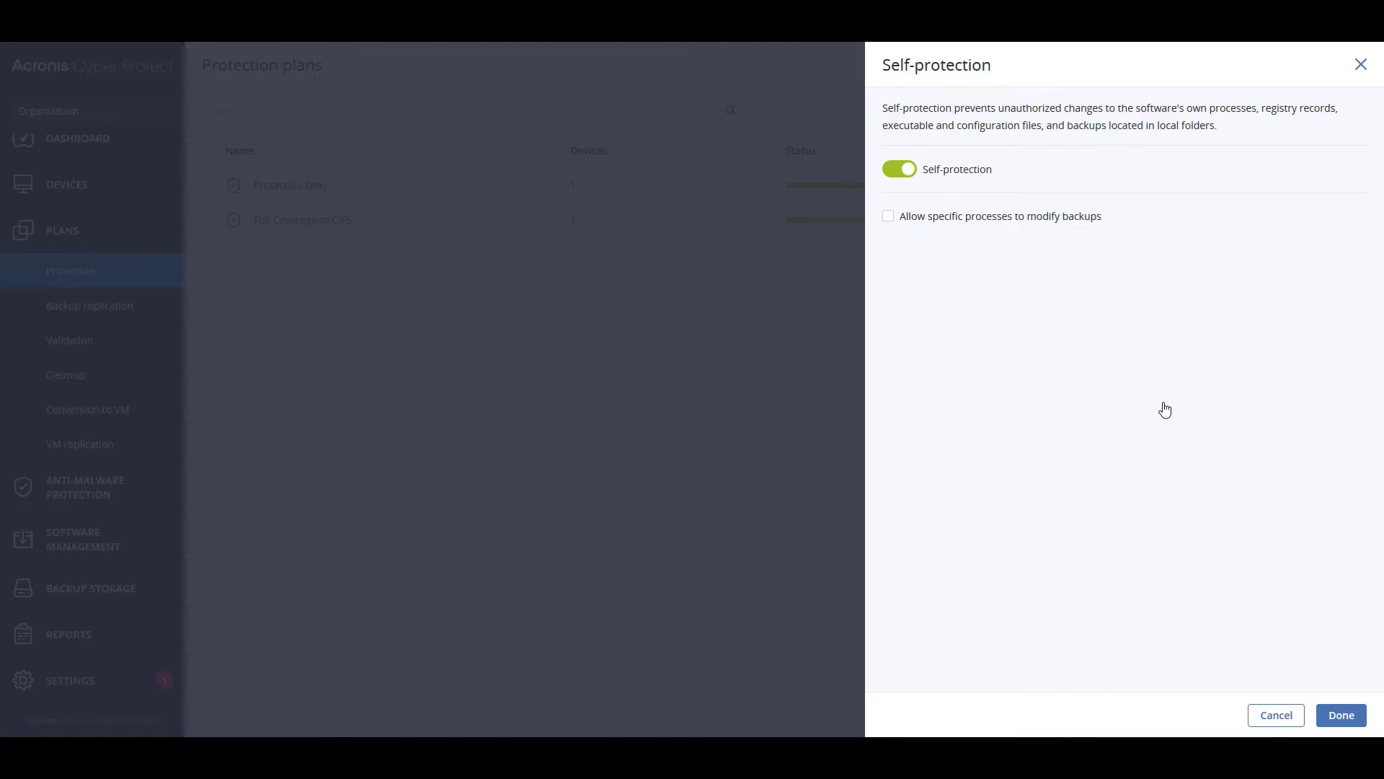
pyautogui.click(1276, 716)
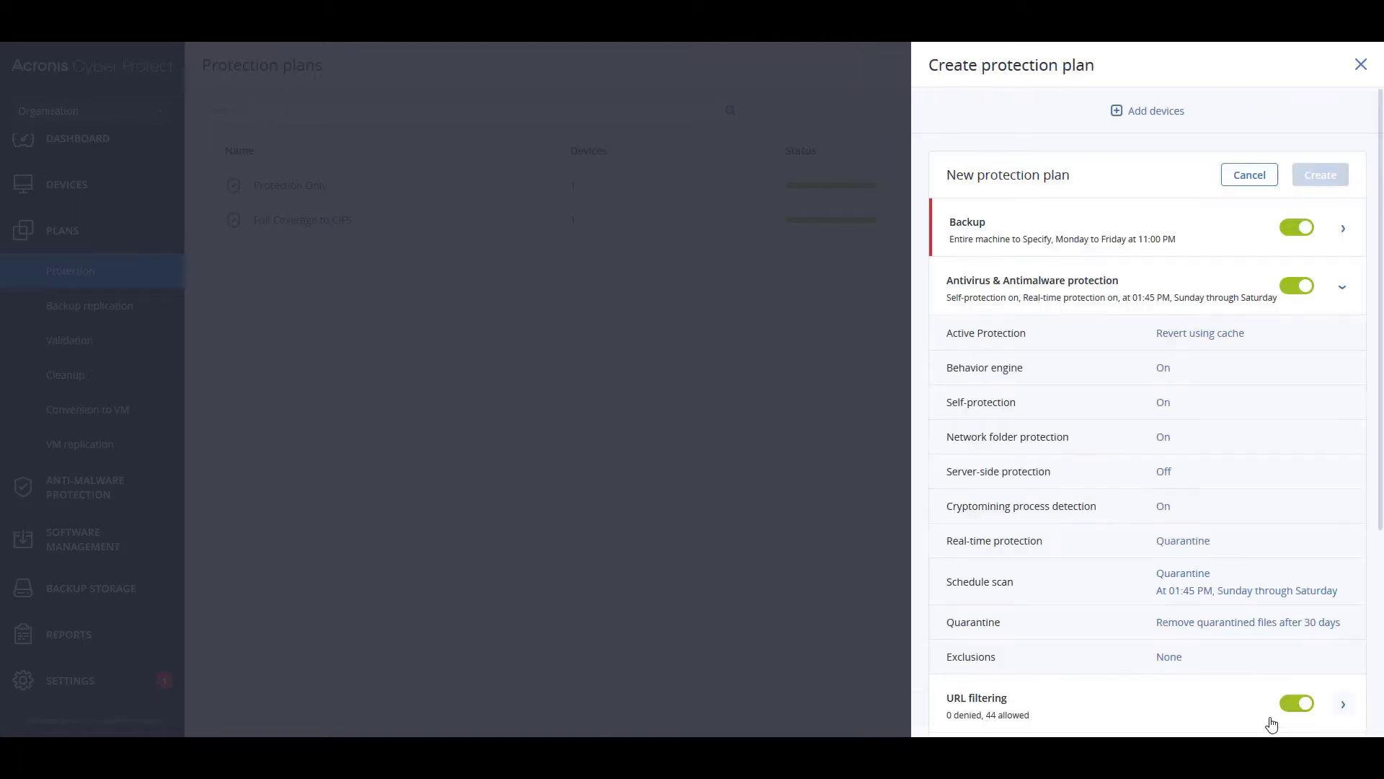
pyautogui.click(1165, 439)
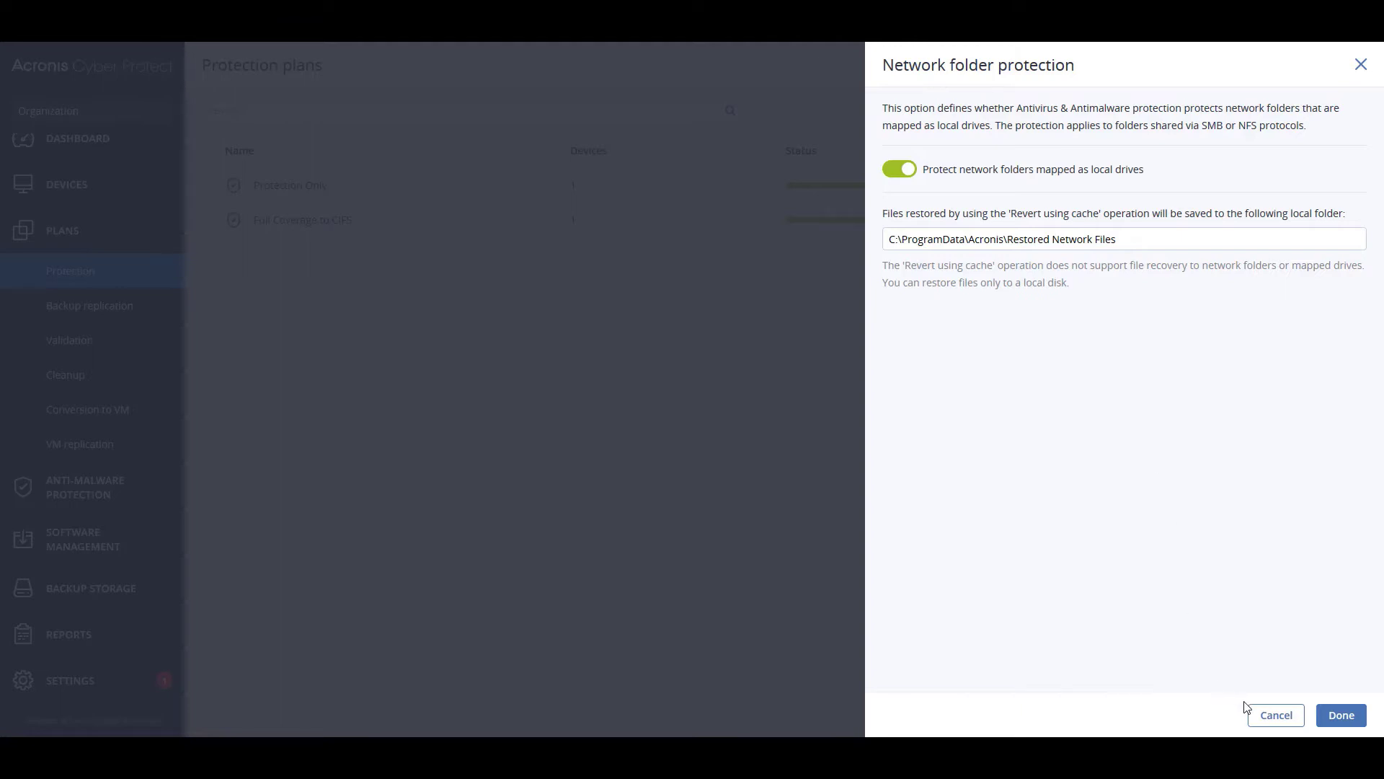
pyautogui.click(1269, 716)
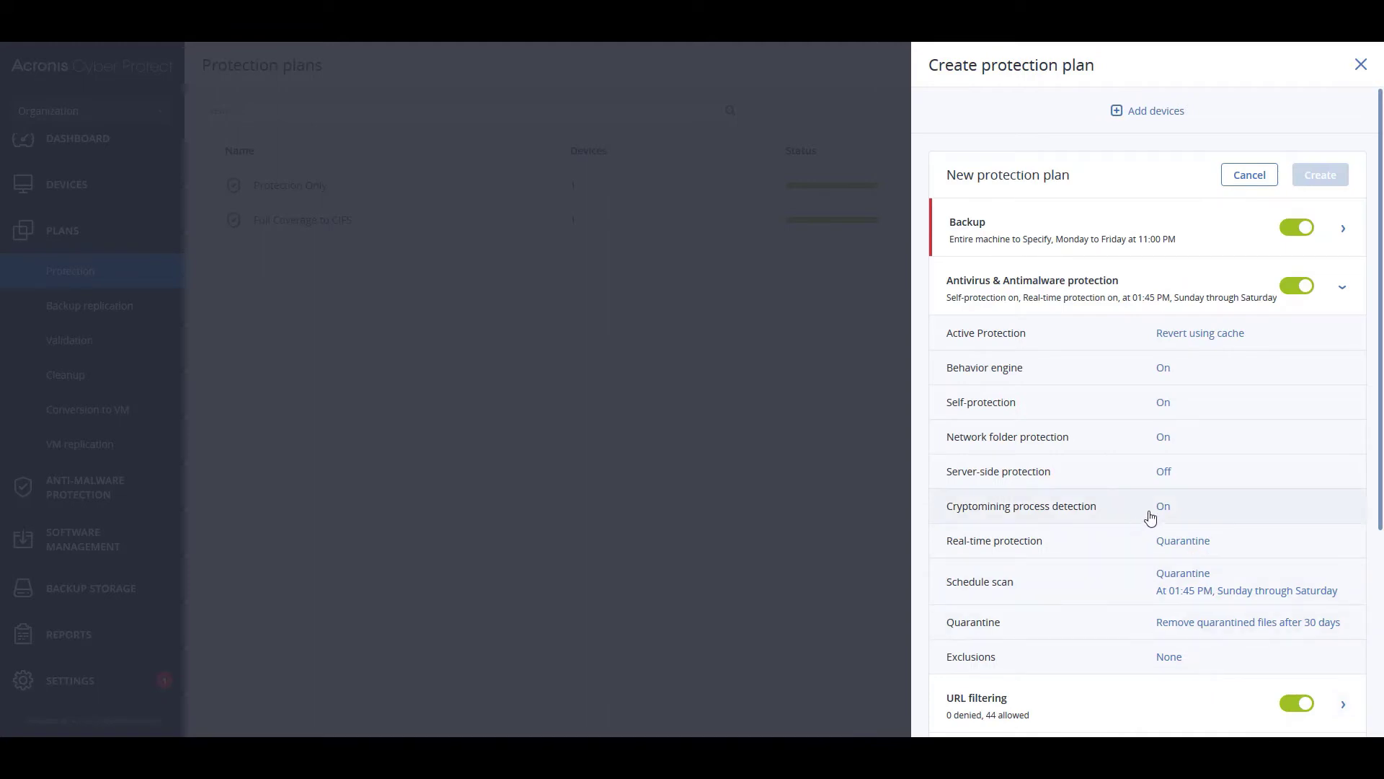
pyautogui.click(1164, 472)
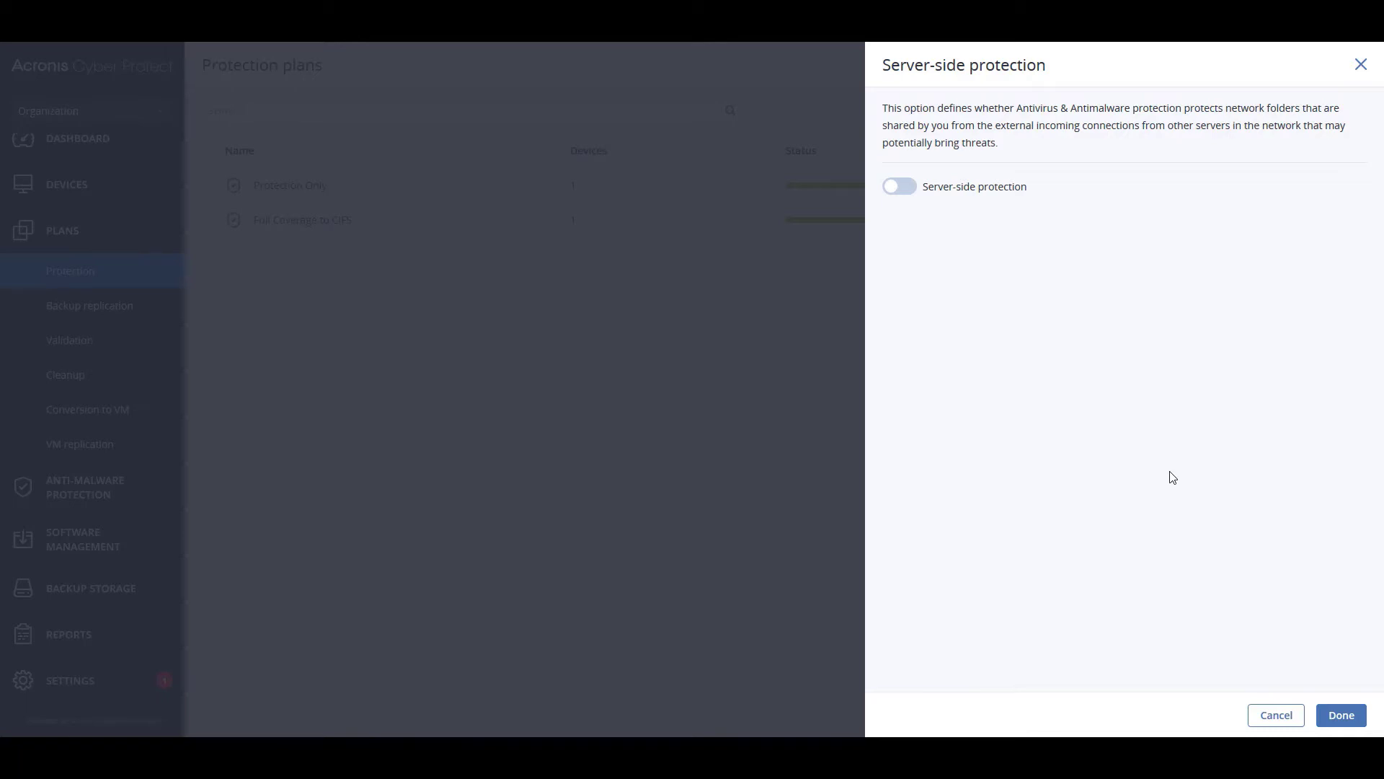
pyautogui.click(1272, 718)
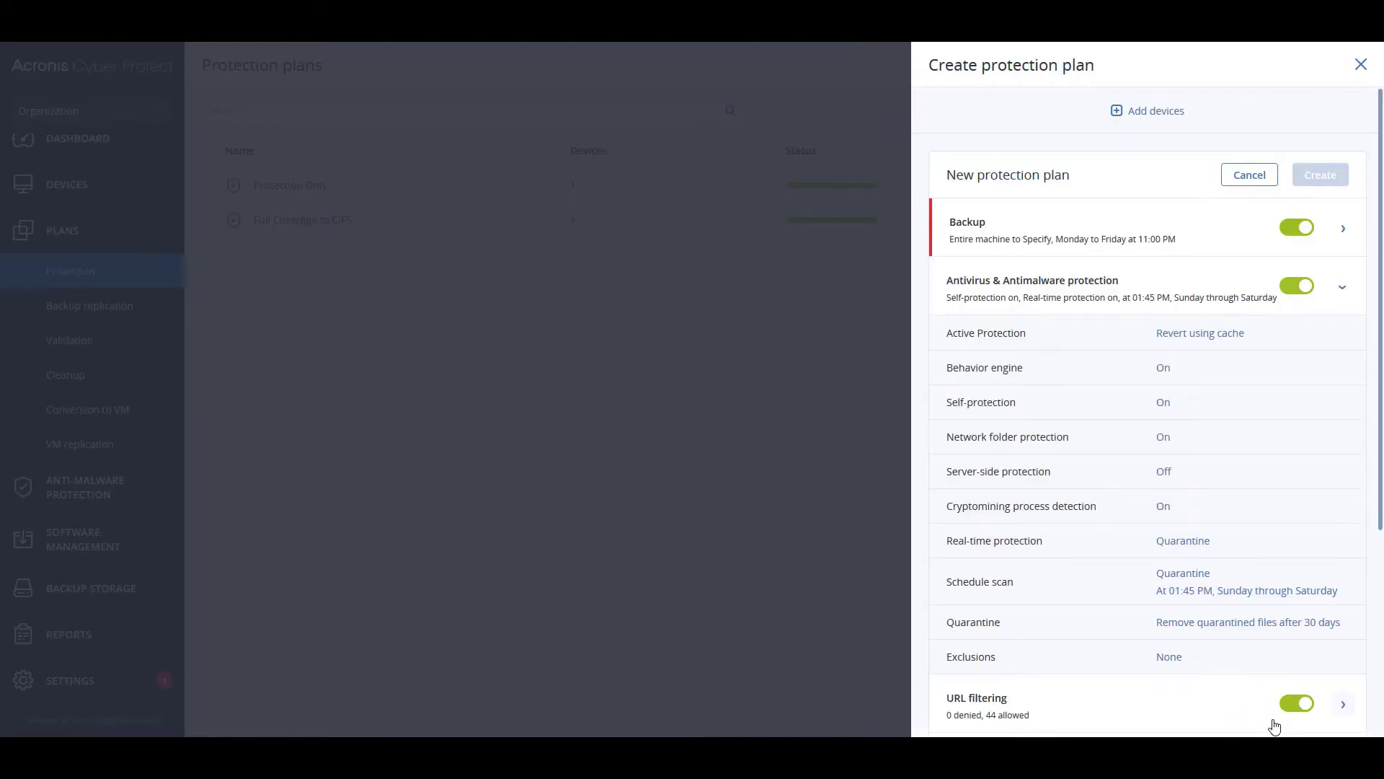
# Review Cryptomining detection and Real-time protection, keeping Quarantine as the detection action
pyautogui.click(1165, 508)
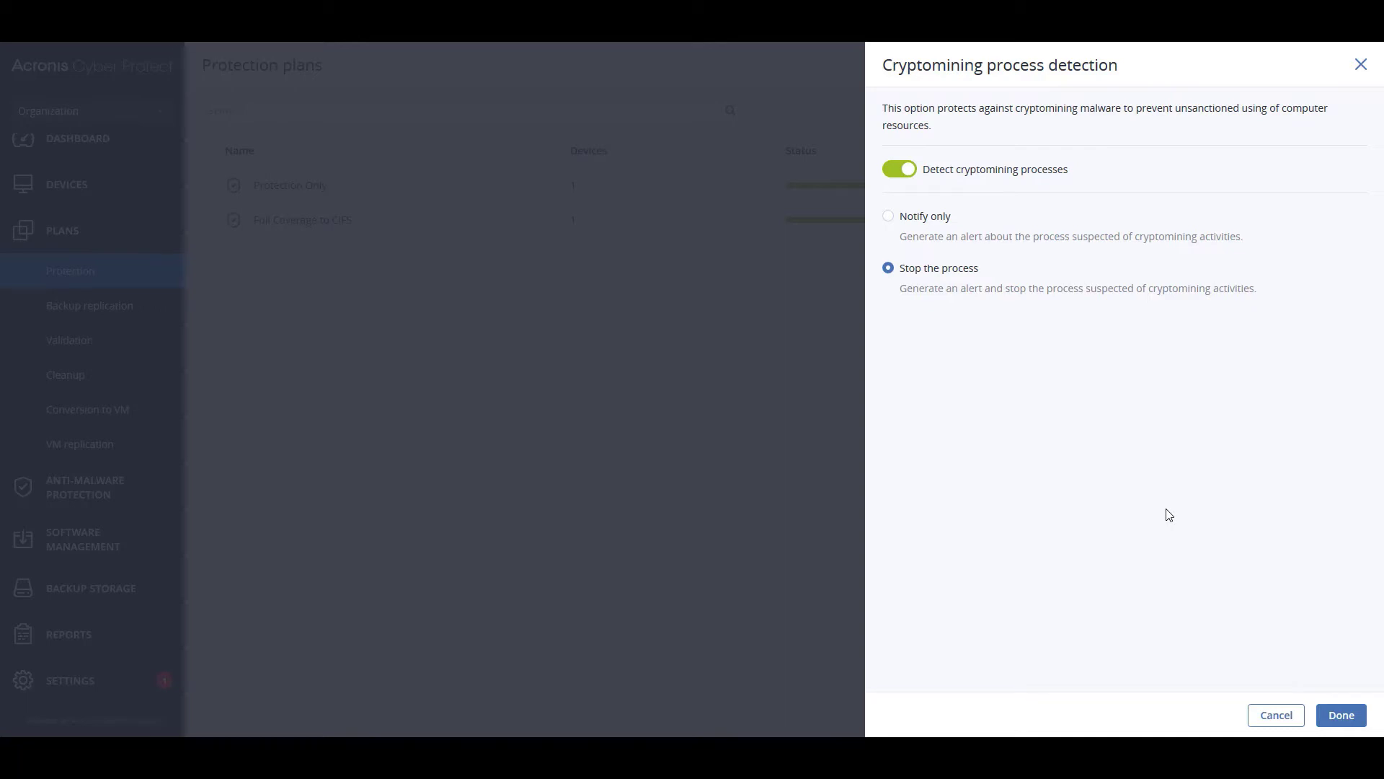
pyautogui.click(1272, 722)
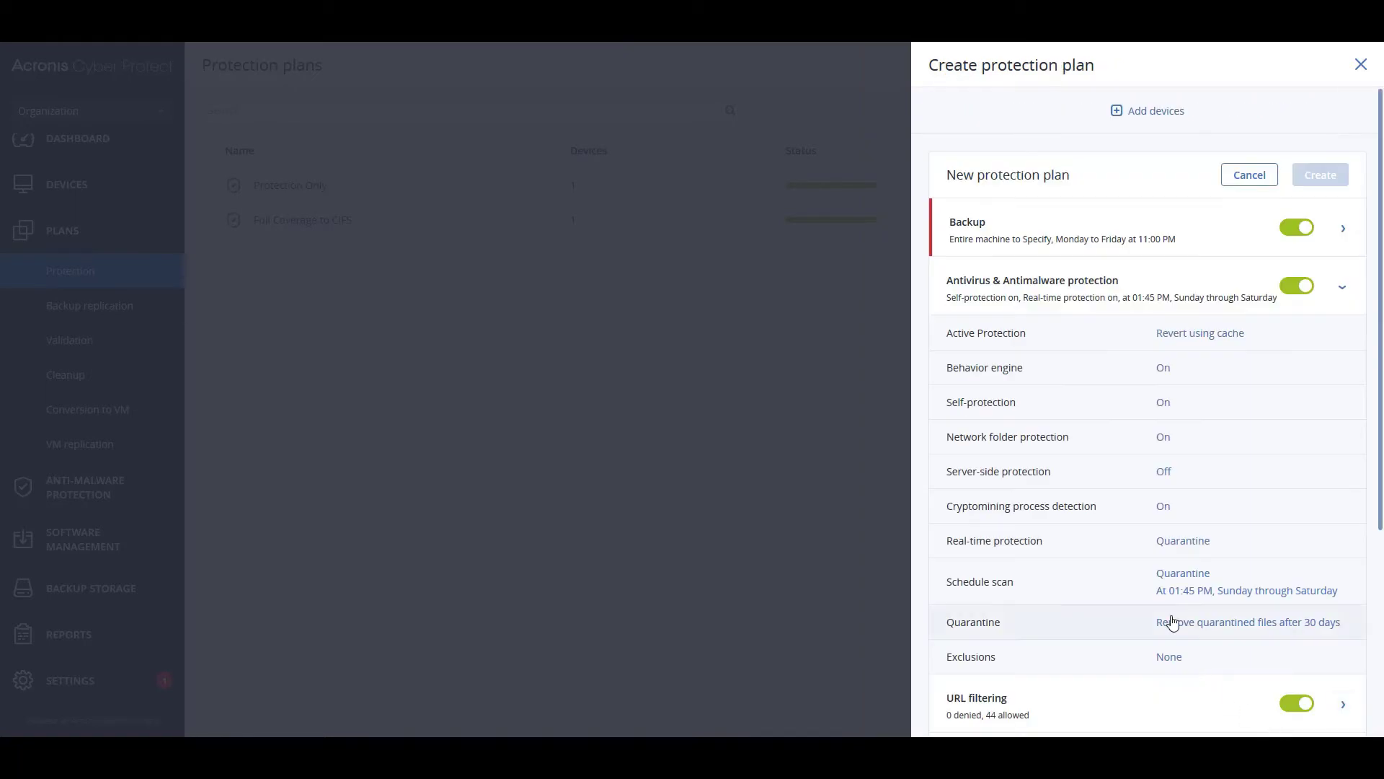
pyautogui.click(1180, 544)
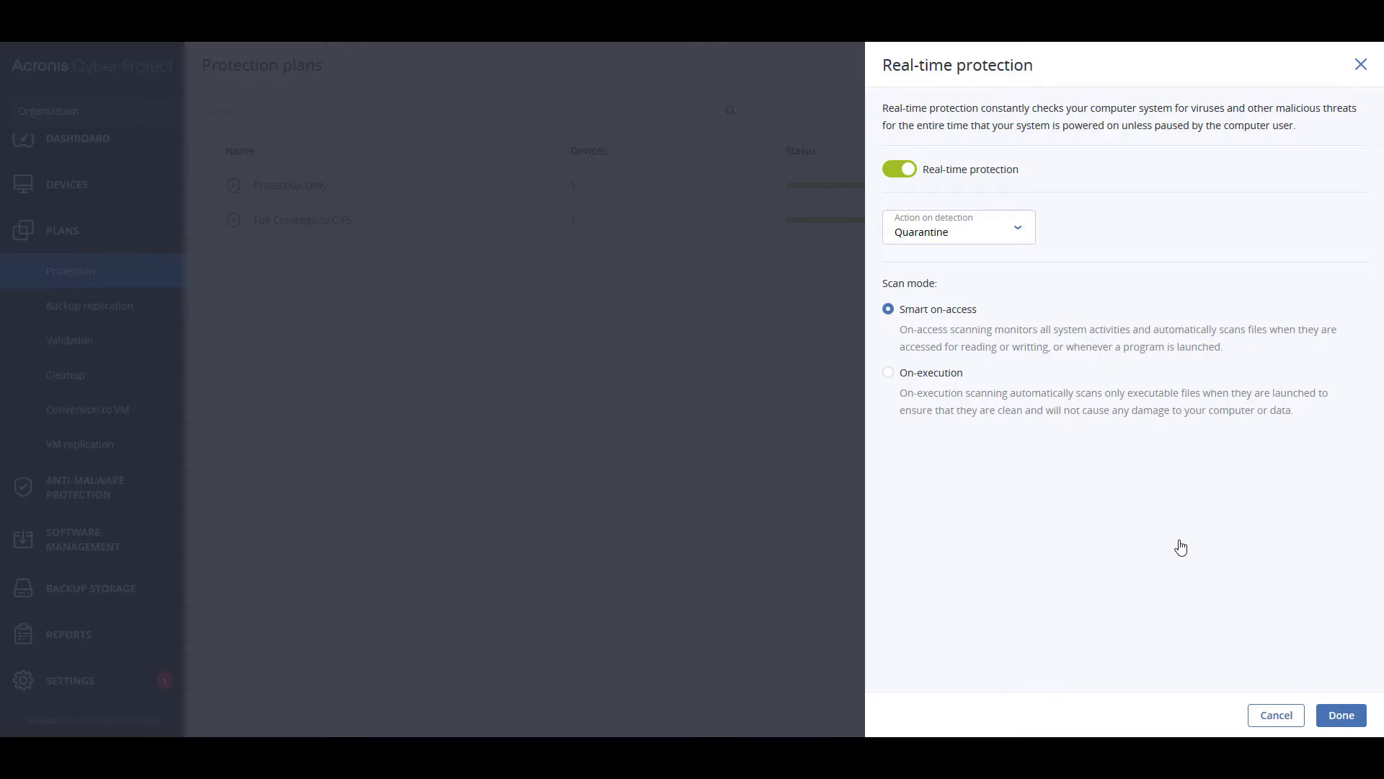
pyautogui.click(1018, 231)
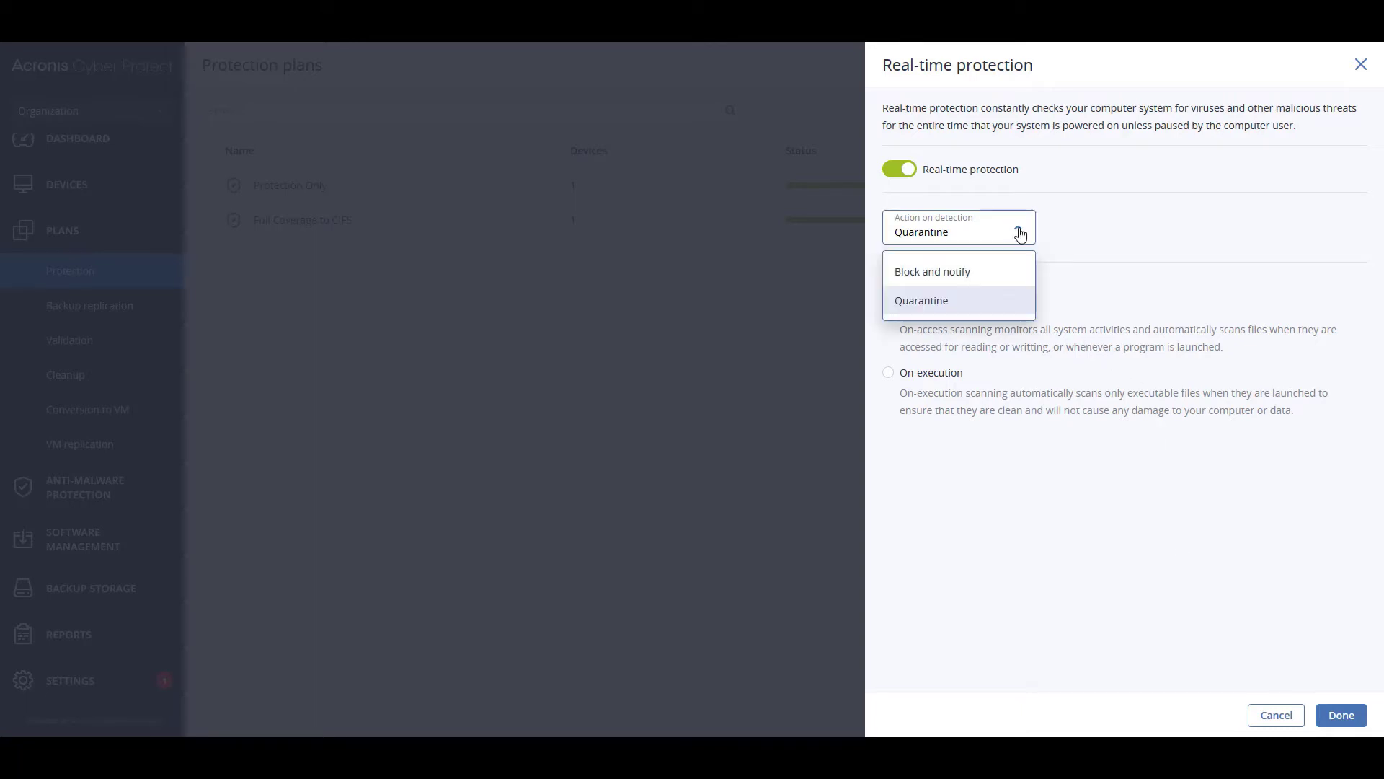
pyautogui.click(1079, 462)
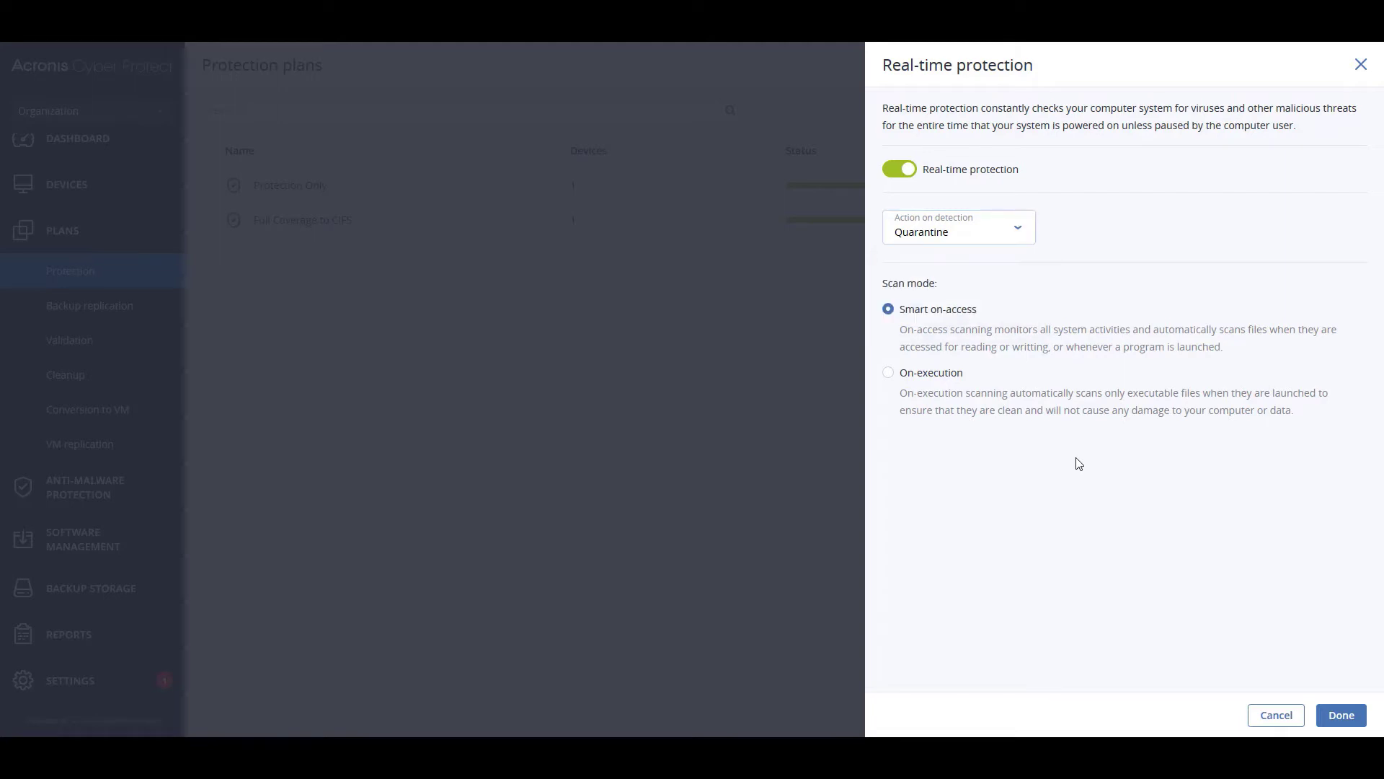
pyautogui.click(1288, 720)
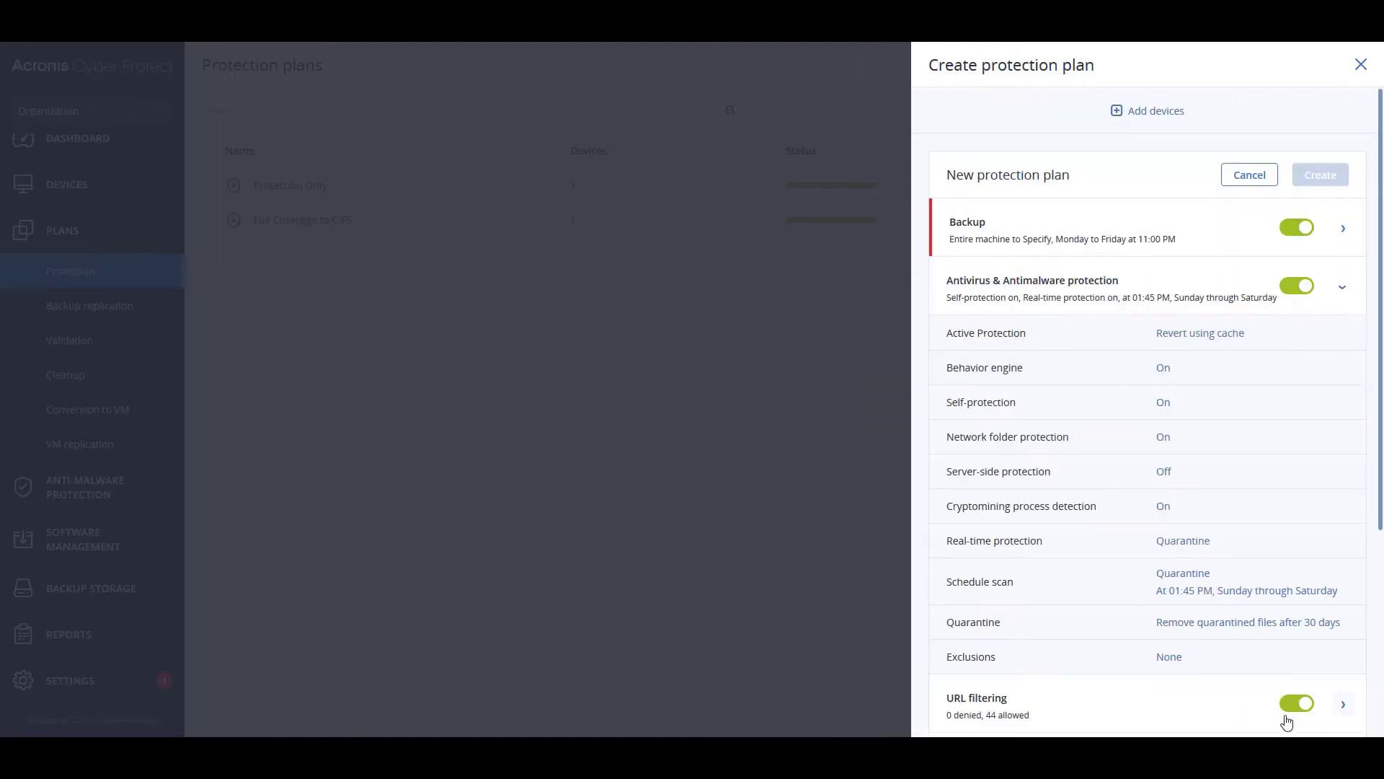
# Check the scan schedule and 30-day quarantine retention without changing them
pyautogui.click(1199, 592)
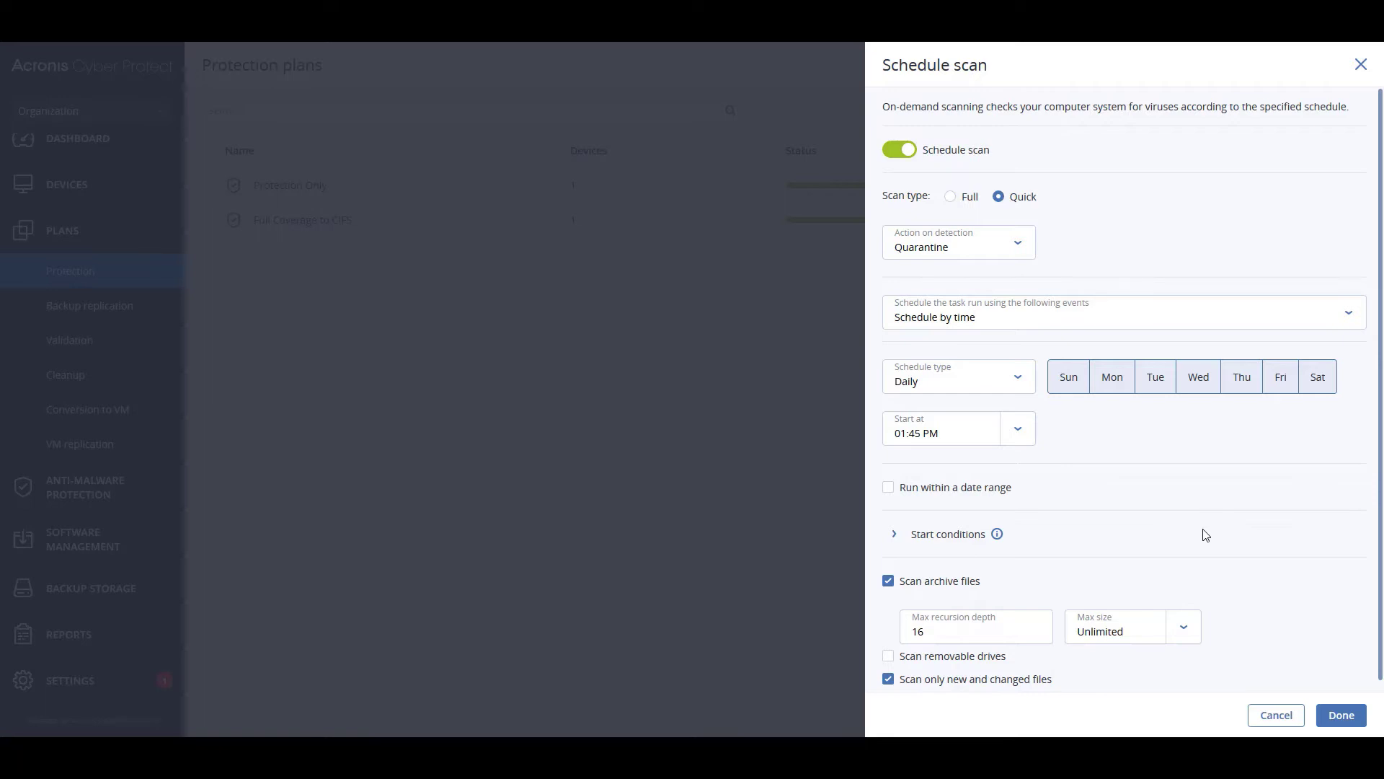
pyautogui.scroll(-1, 1203, 537)
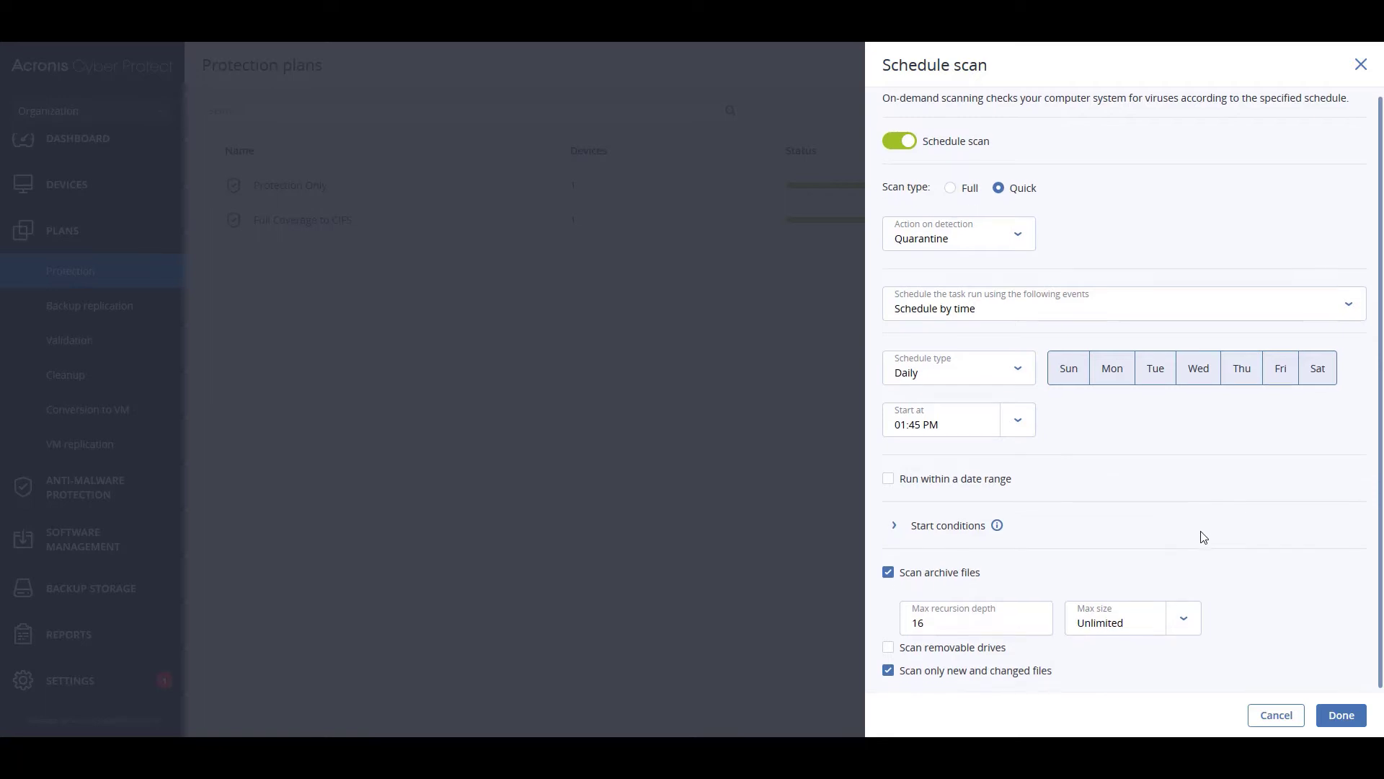
pyautogui.click(1275, 715)
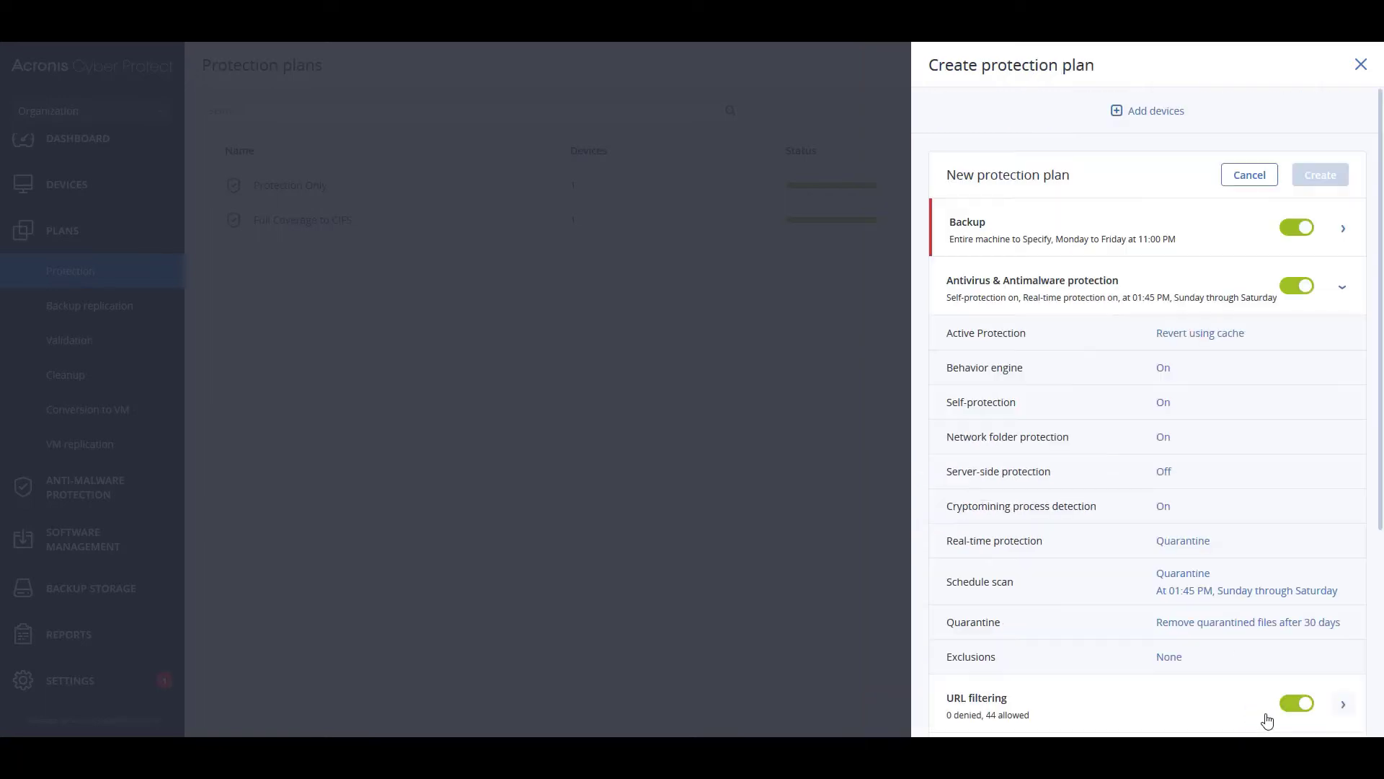
pyautogui.click(1191, 624)
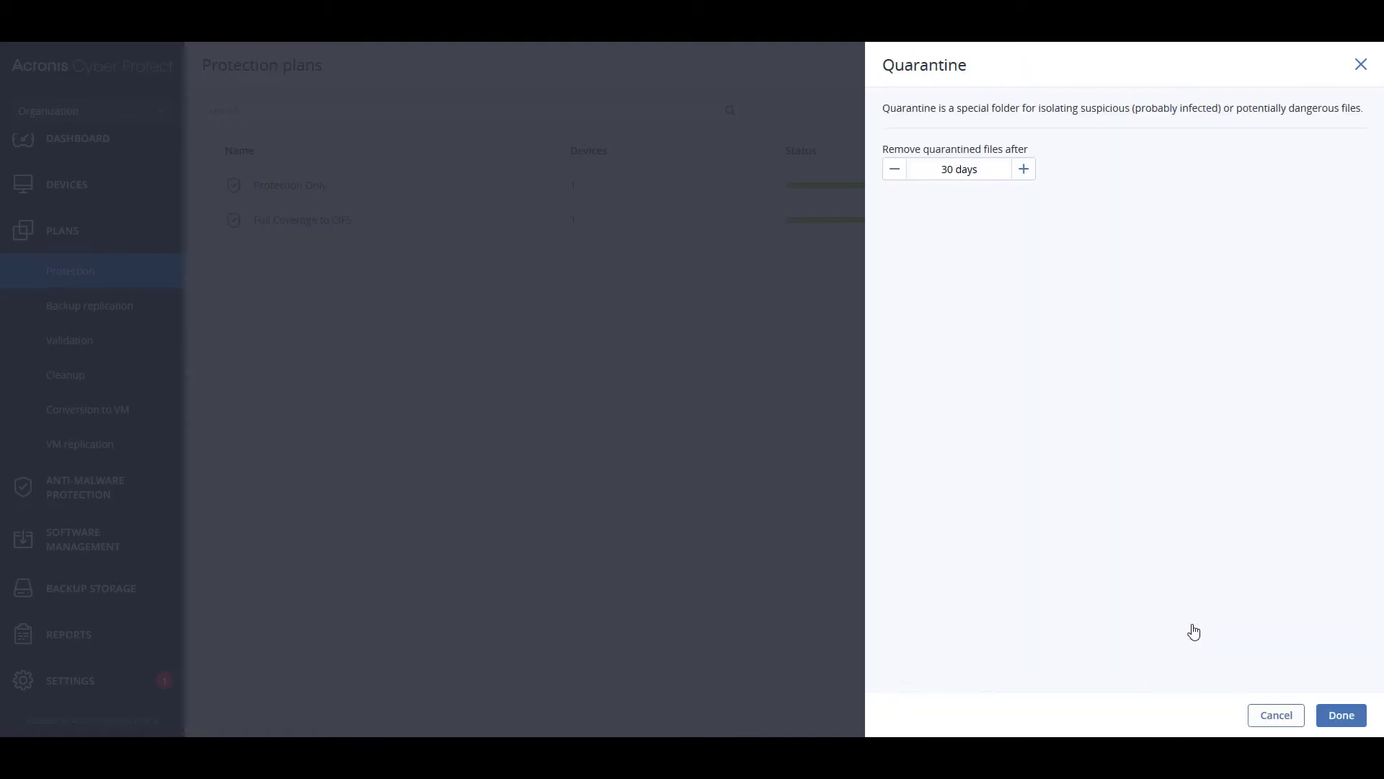
pyautogui.click(1276, 715)
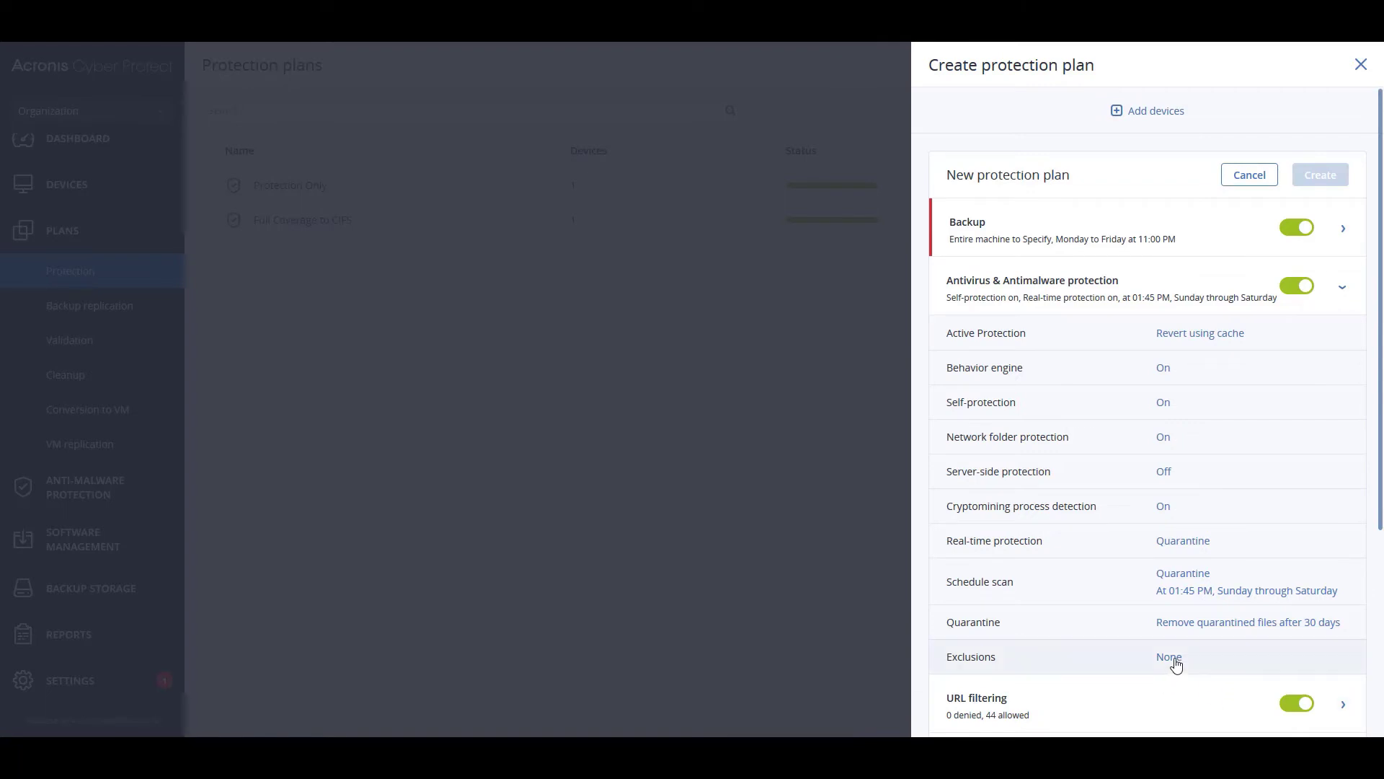
pyautogui.scroll(-5, 1146, 624)
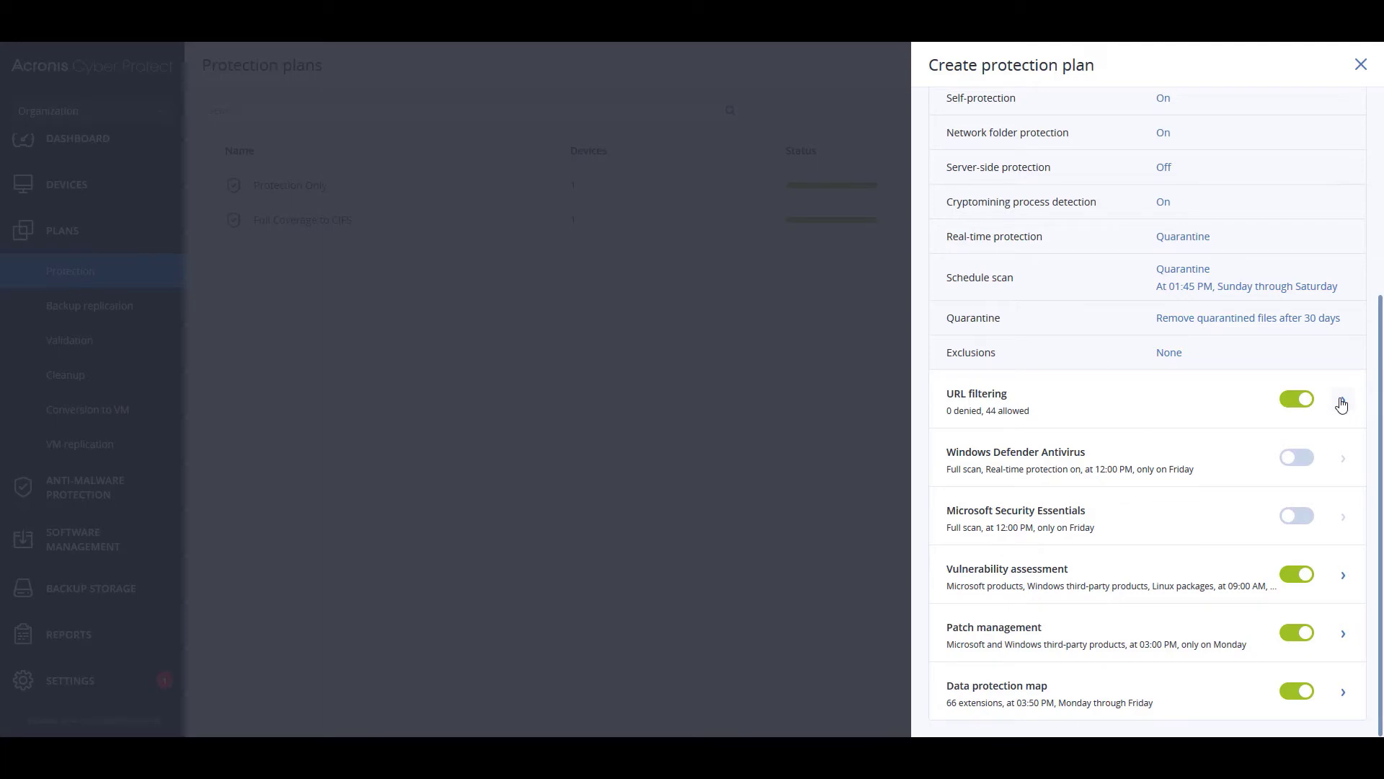
# Expand URL filtering and keep malicious website access at Always ask user
pyautogui.click(1341, 403)
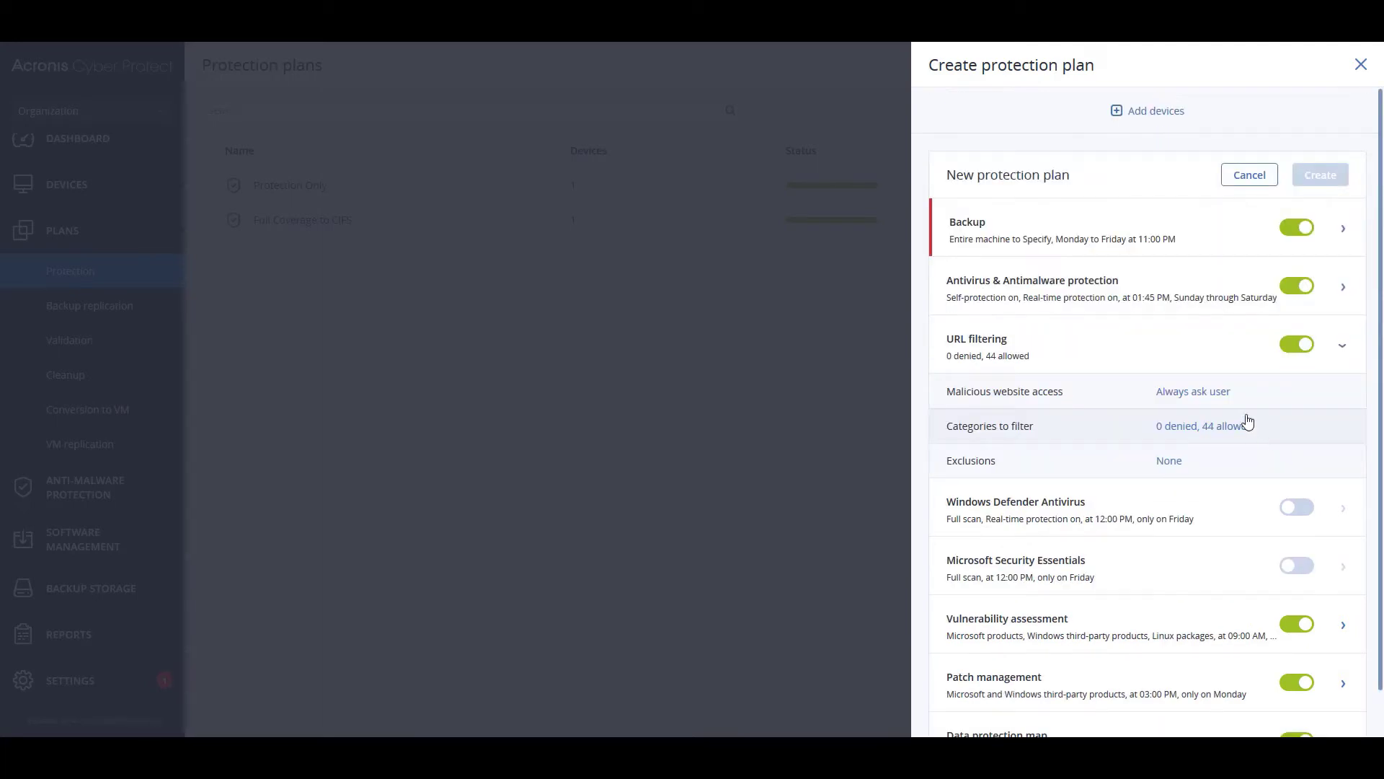
pyautogui.click(1193, 394)
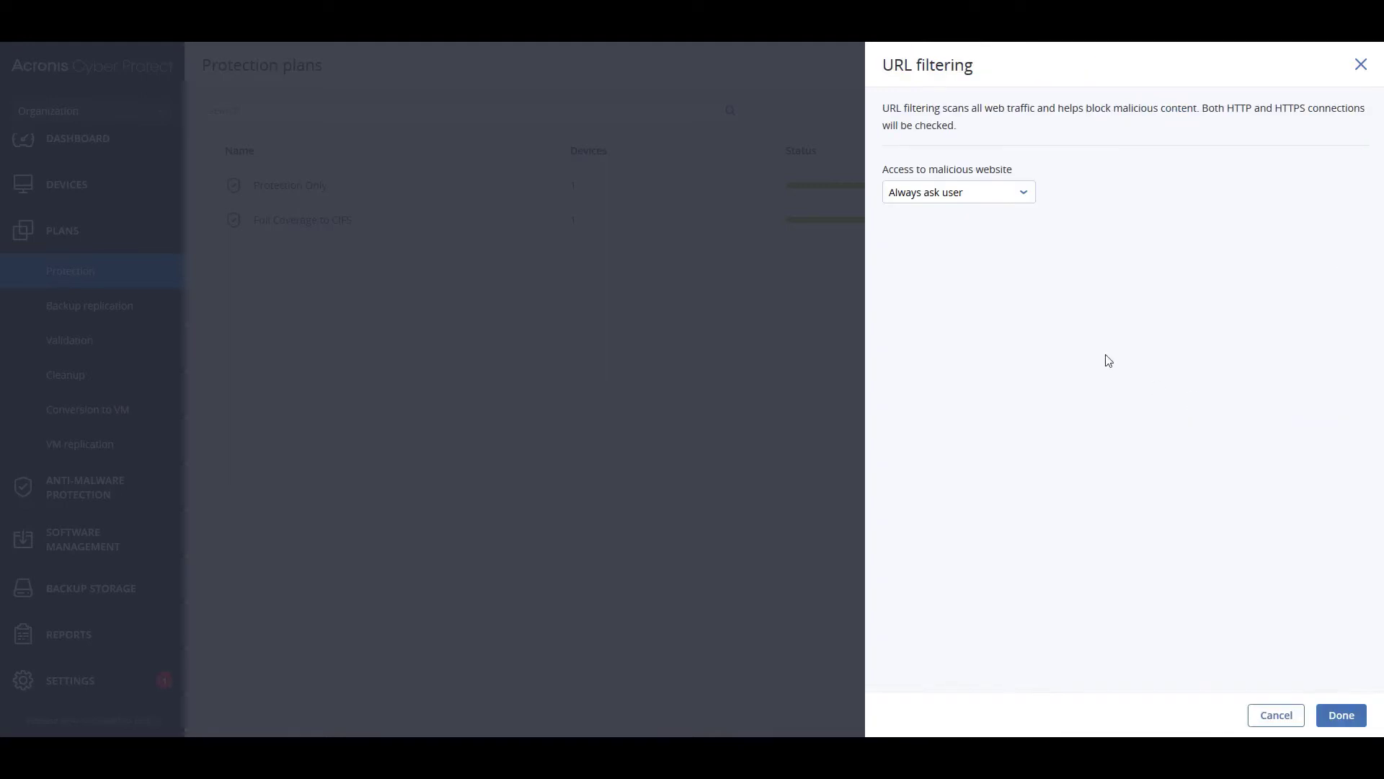
pyautogui.click(1000, 196)
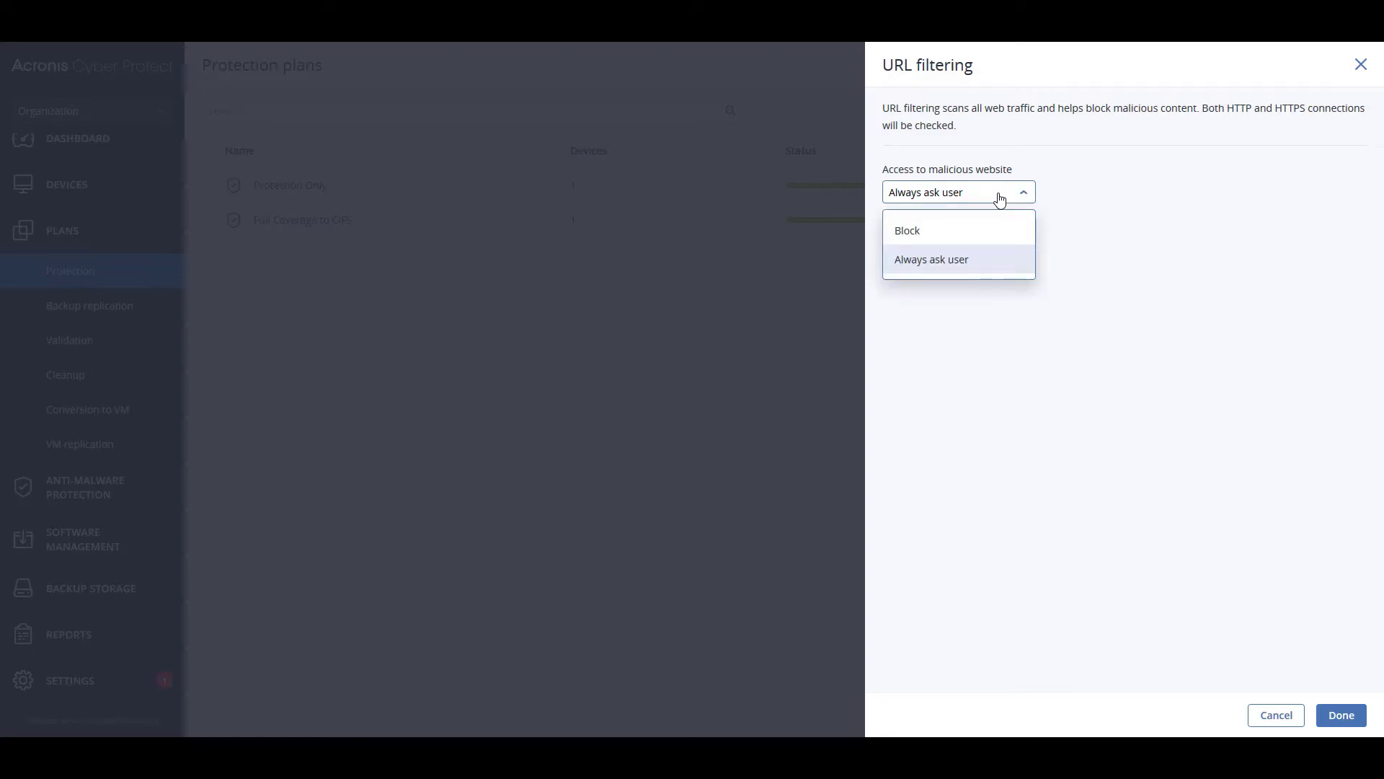
pyautogui.click(1204, 236)
pyautogui.click(1262, 716)
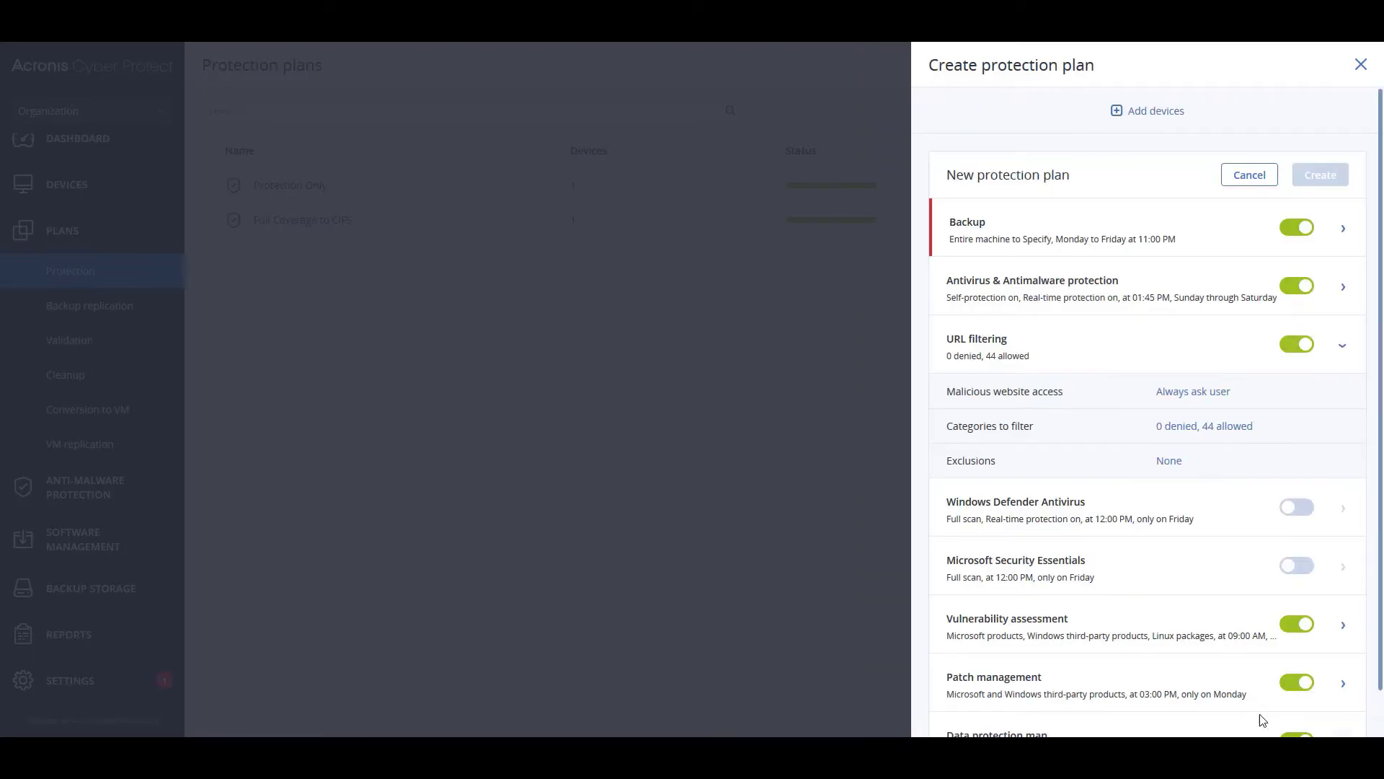
# Review the web categories list and blocked URL exclusions without changes
pyautogui.click(1183, 431)
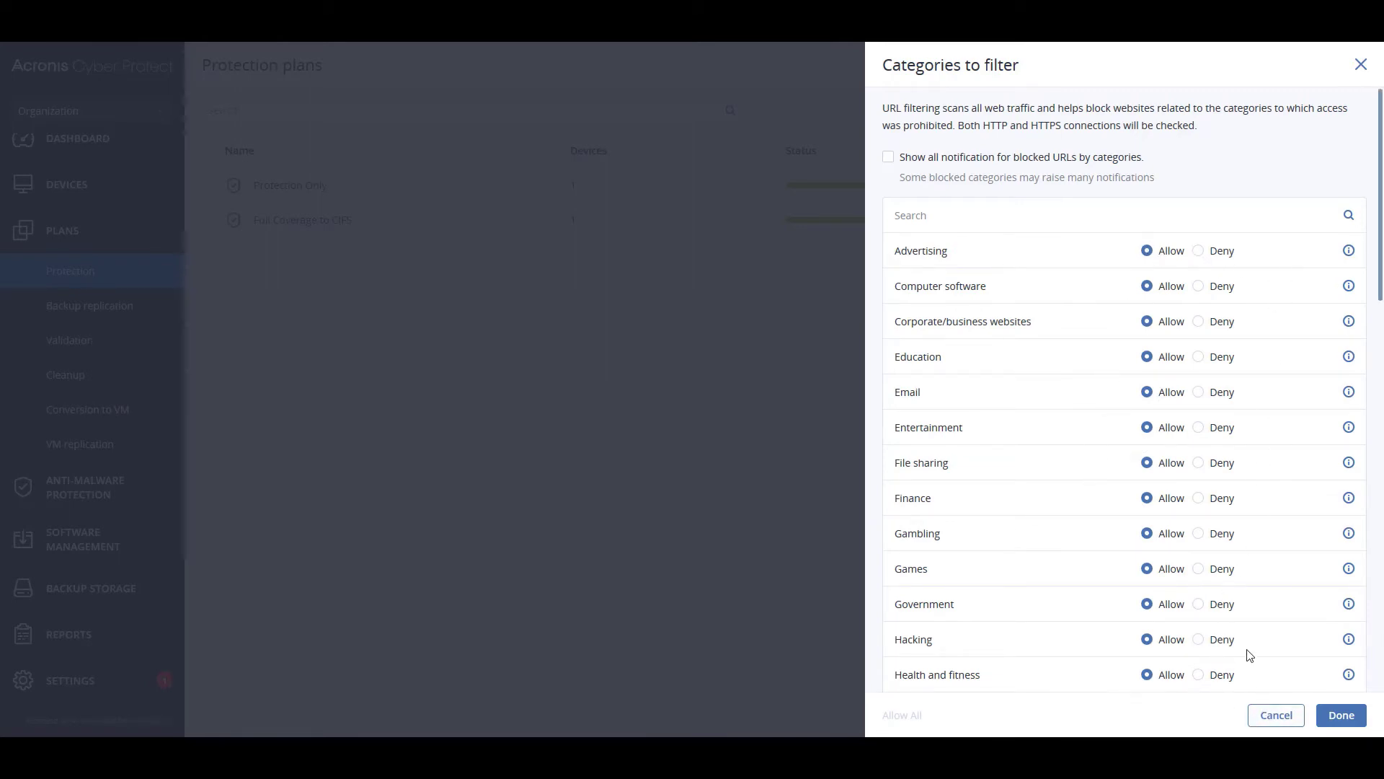
pyautogui.click(1273, 716)
pyautogui.click(1172, 470)
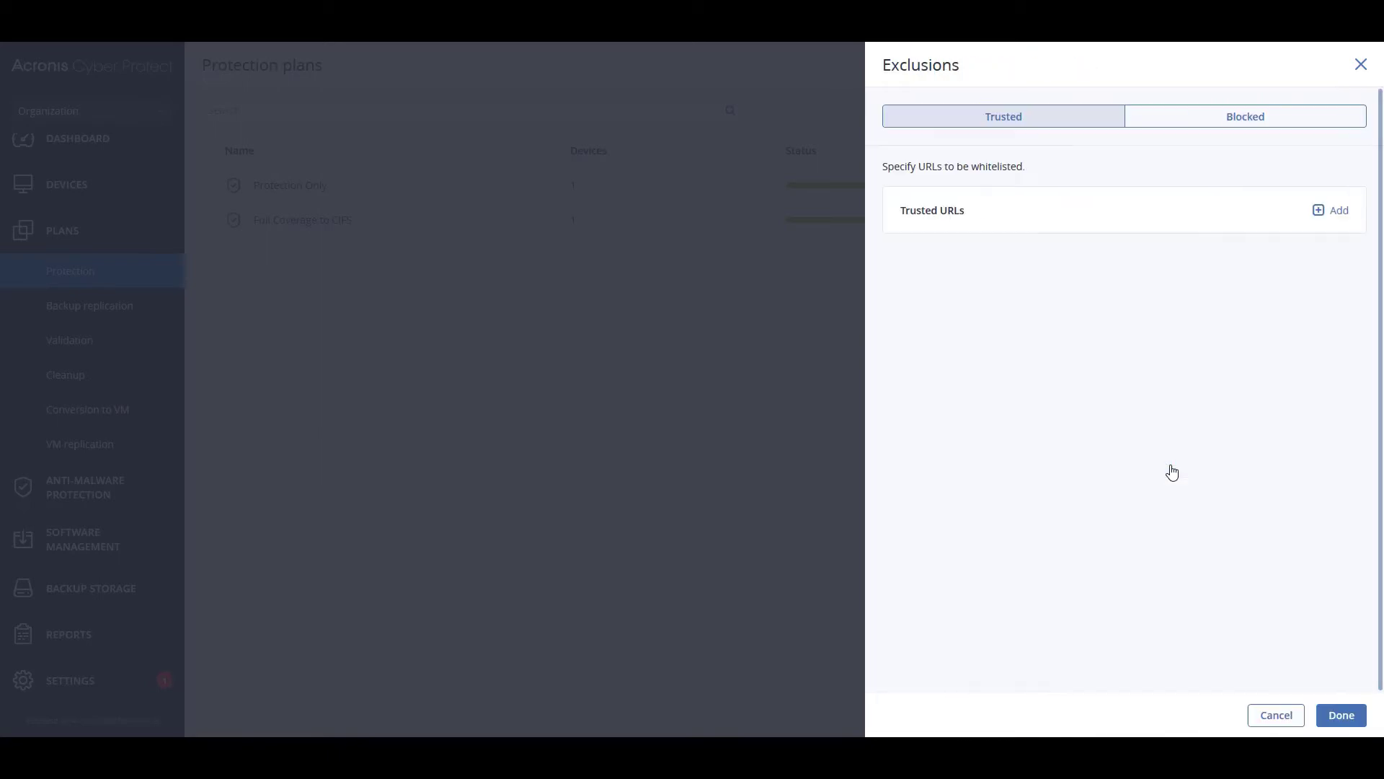
pyautogui.click(1234, 122)
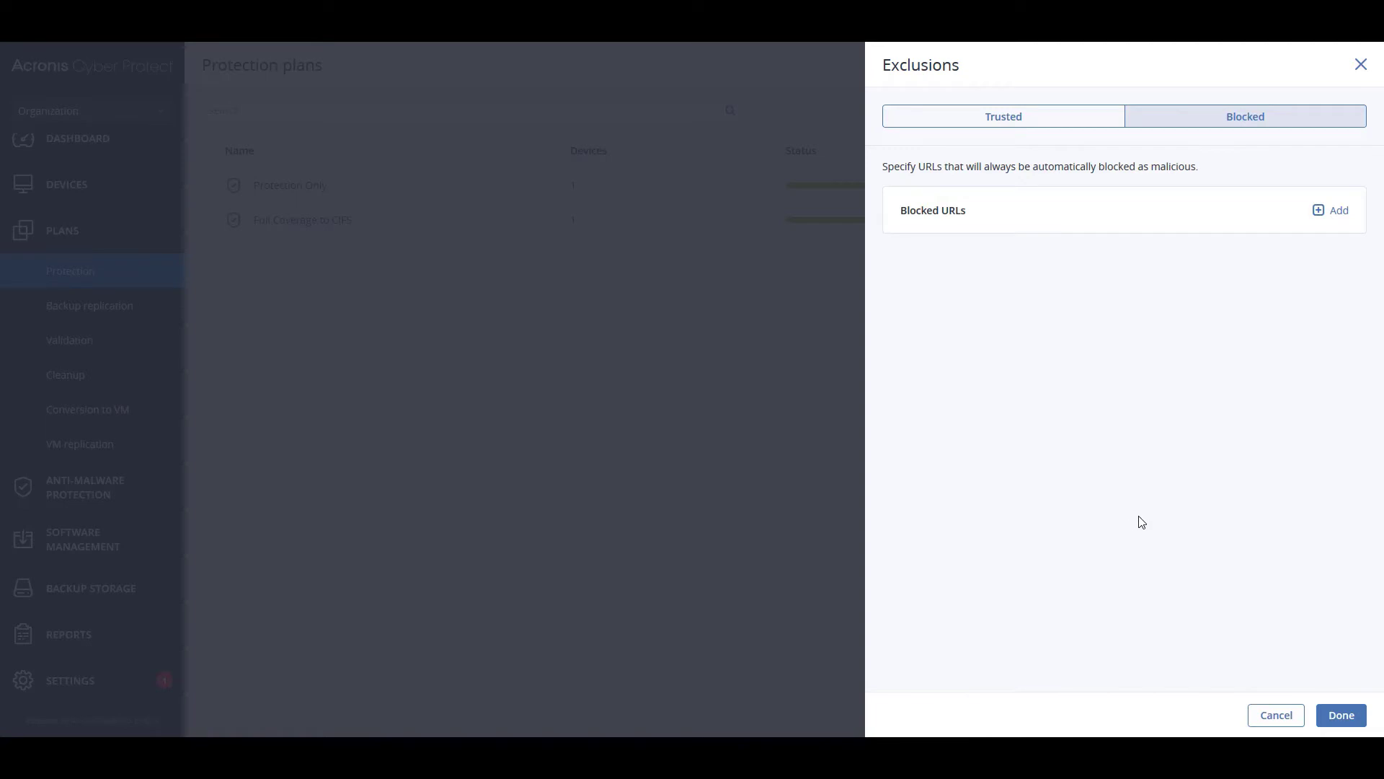
pyautogui.click(1276, 715)
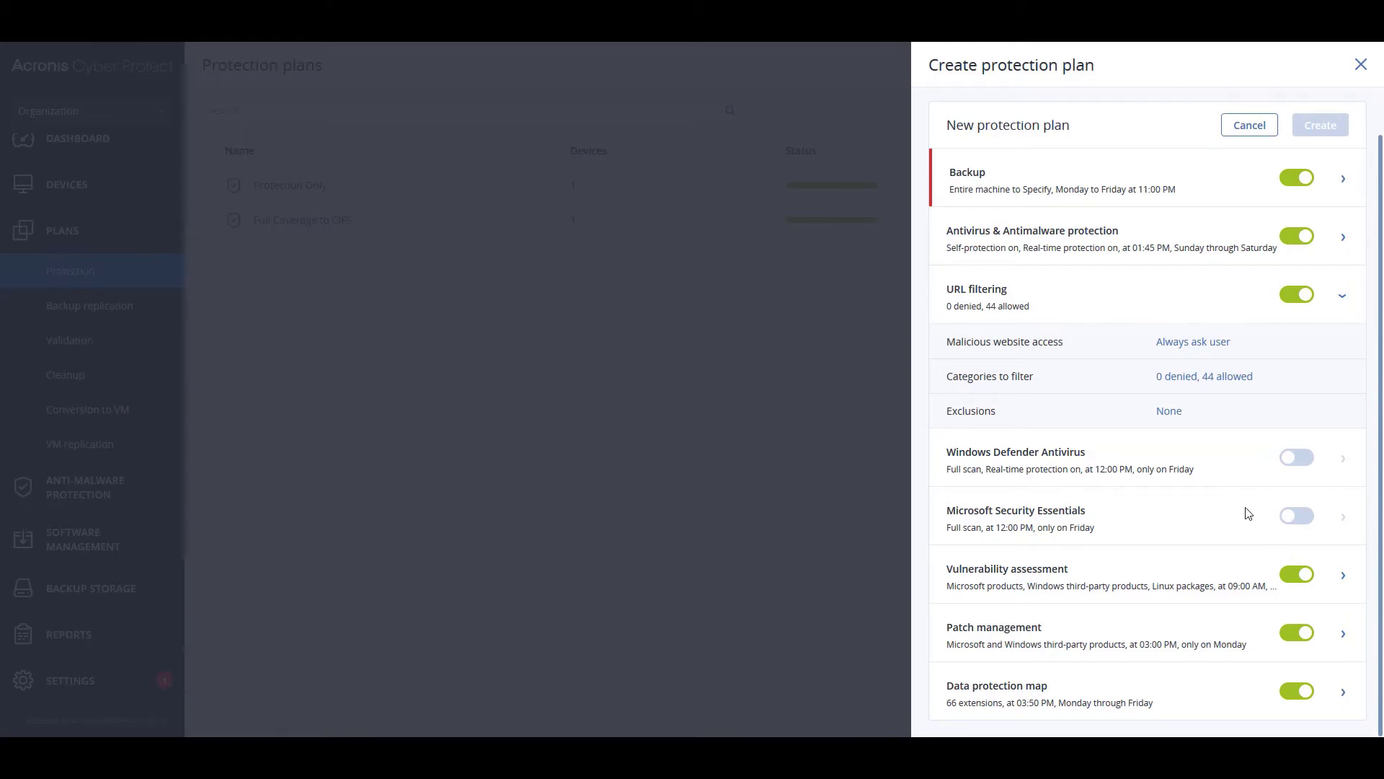
# Check the vulnerability assessment scan scope unchanged, then expand Patch management
pyautogui.click(1343, 577)
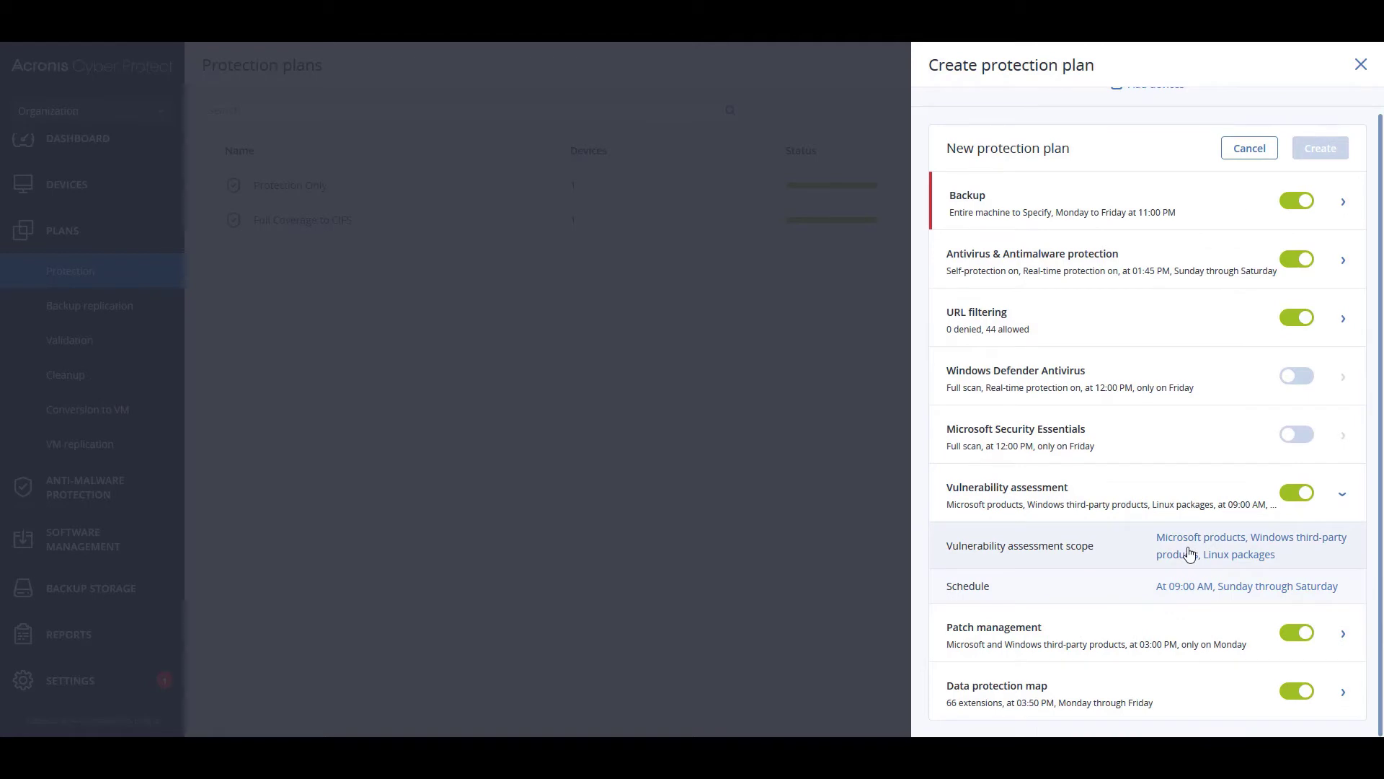
pyautogui.click(1189, 554)
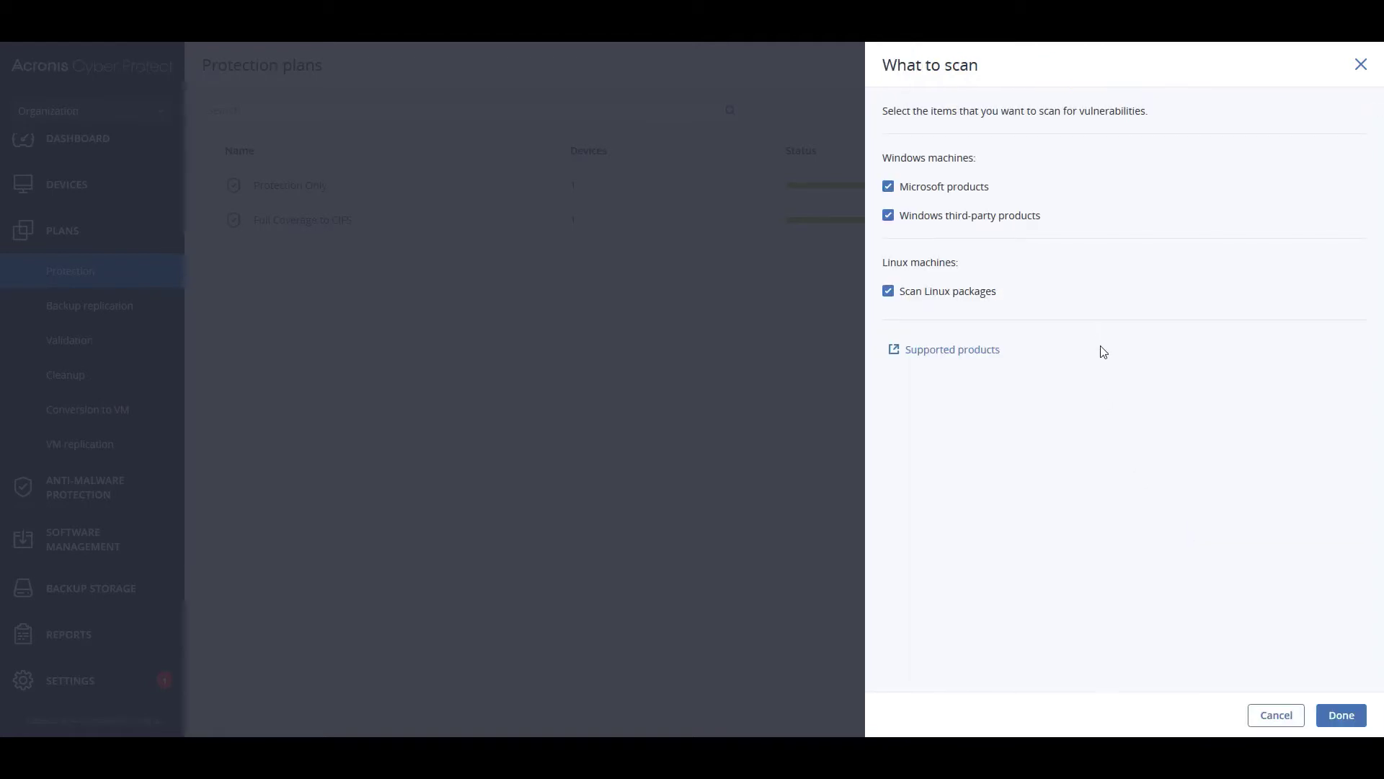
pyautogui.click(1276, 717)
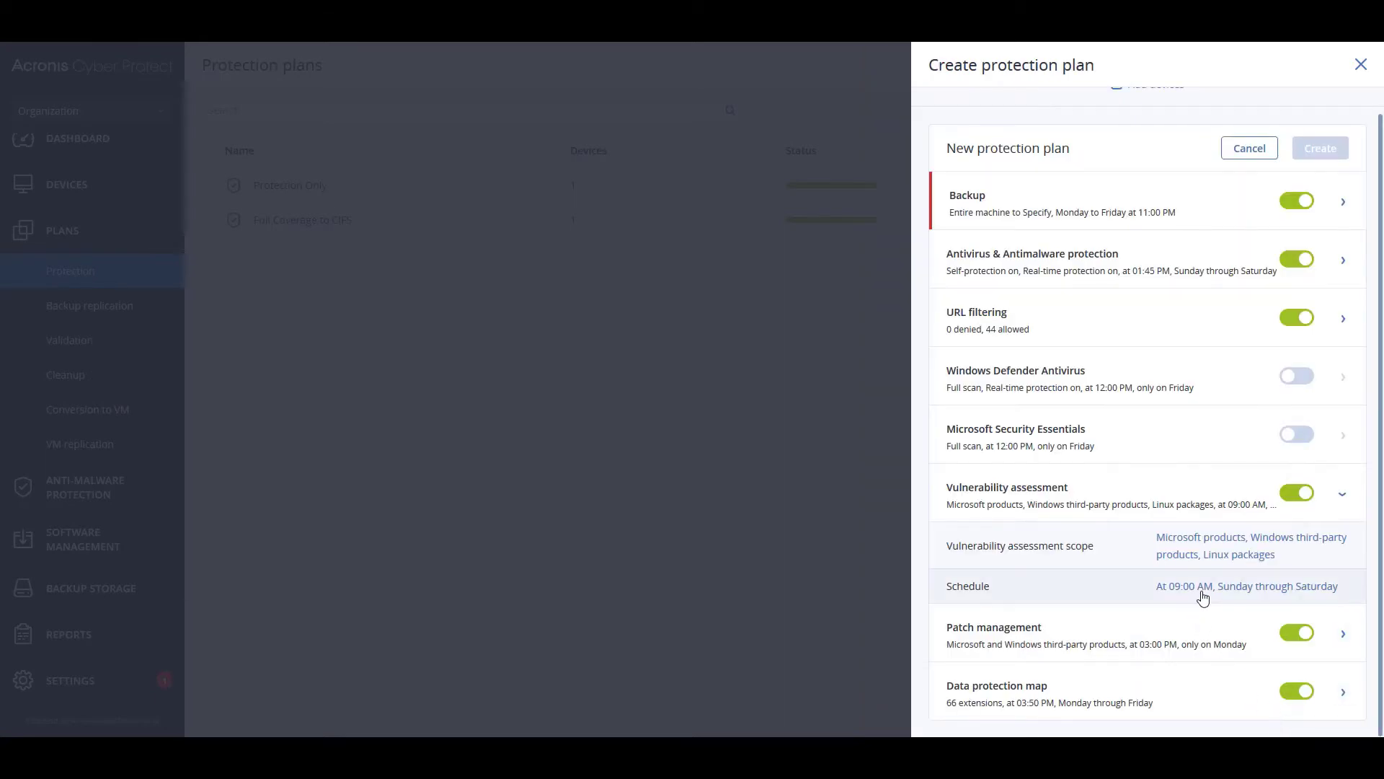
pyautogui.click(1342, 634)
pyautogui.scroll(-2, 1131, 546)
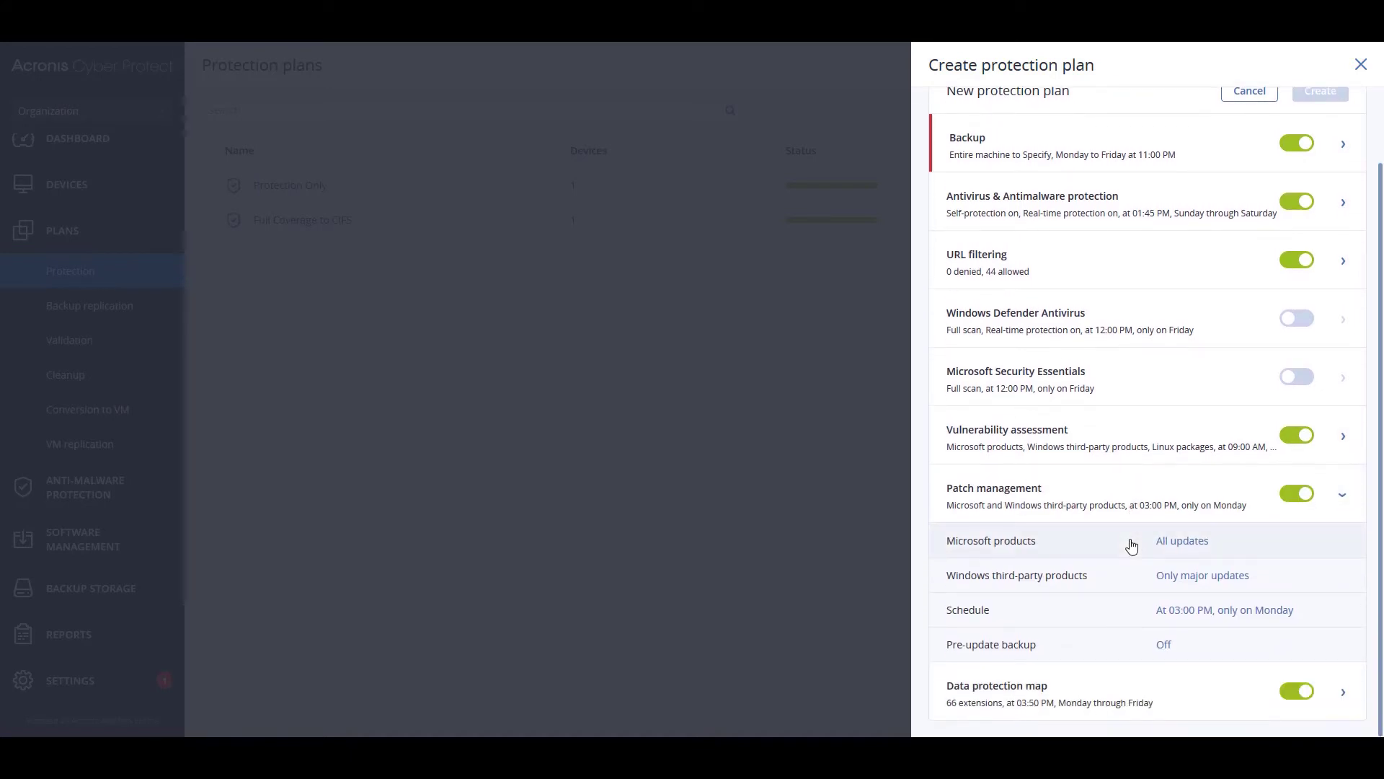
pyautogui.click(1180, 542)
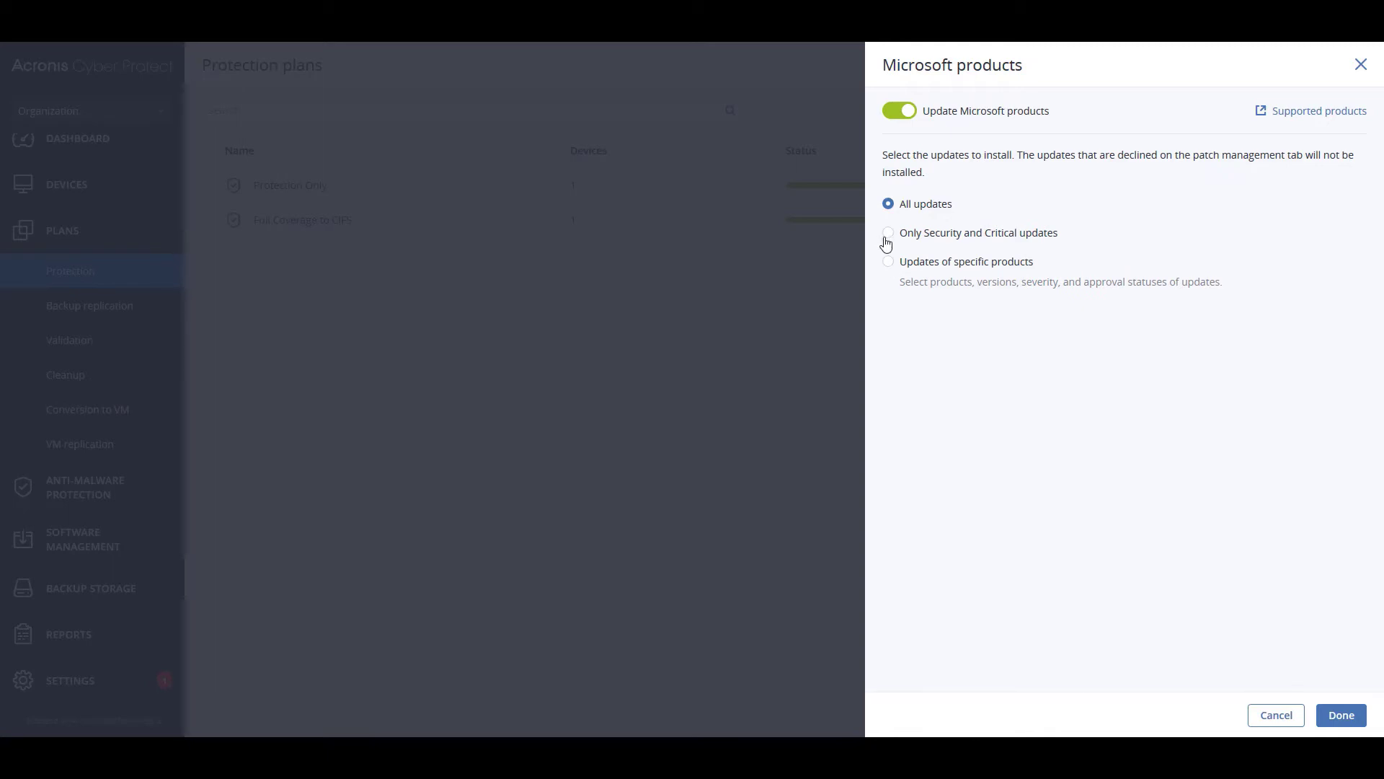
pyautogui.click(1267, 715)
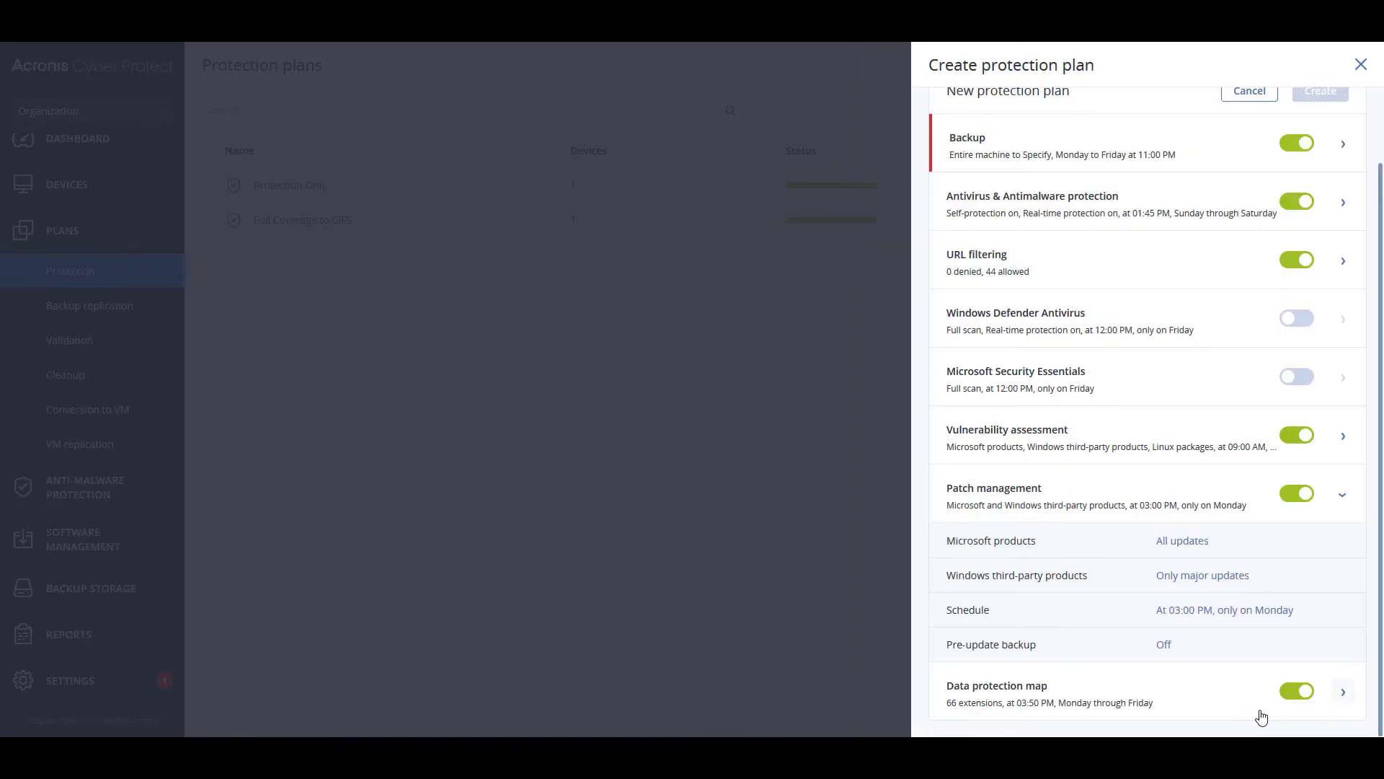
pyautogui.click(1195, 576)
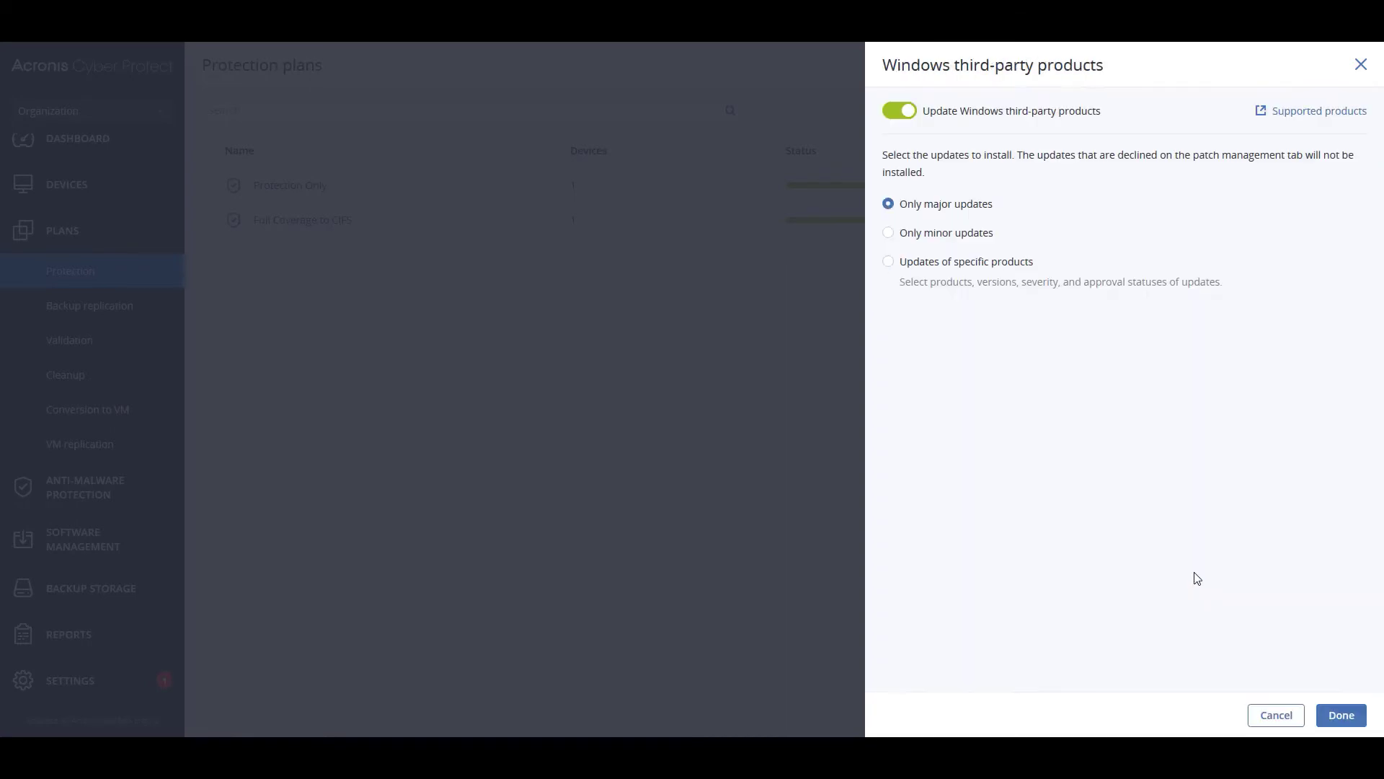
pyautogui.click(1256, 715)
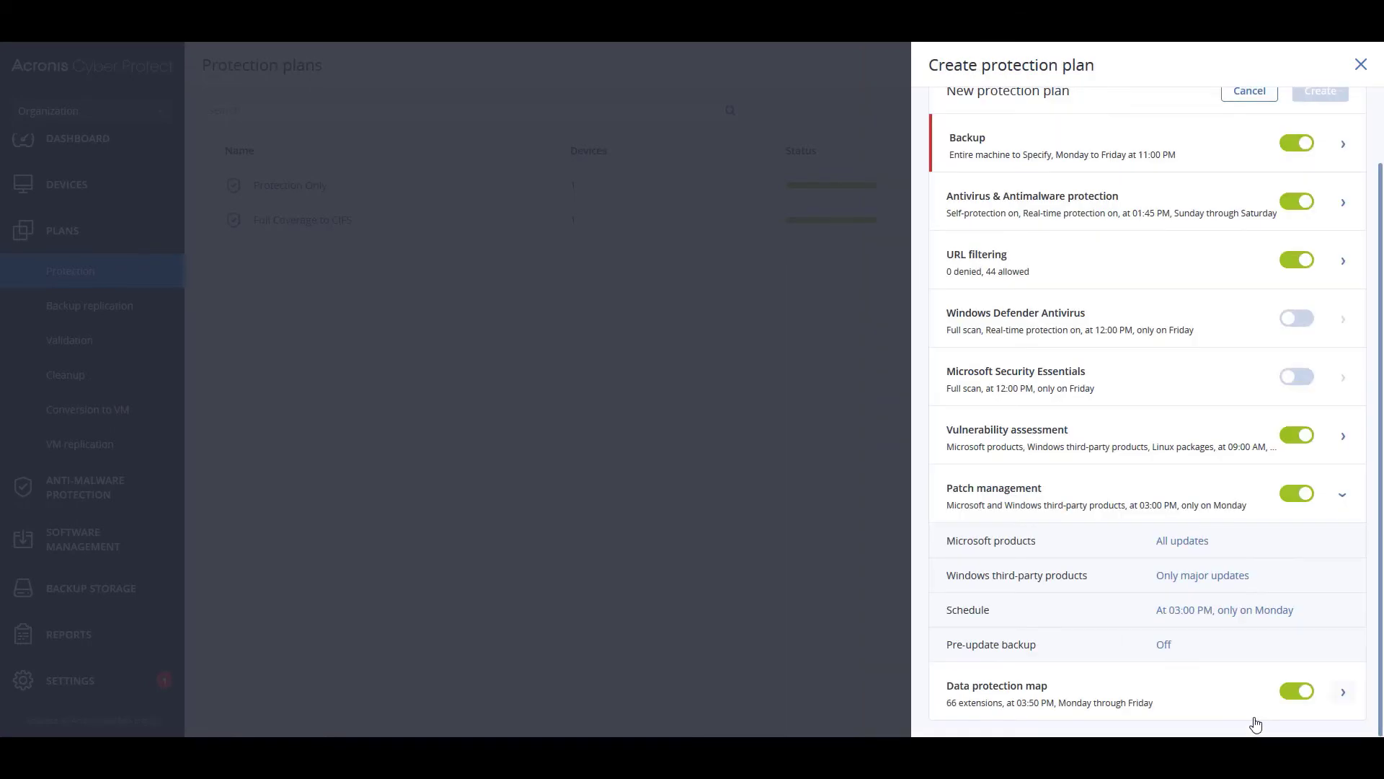
pyautogui.click(1163, 645)
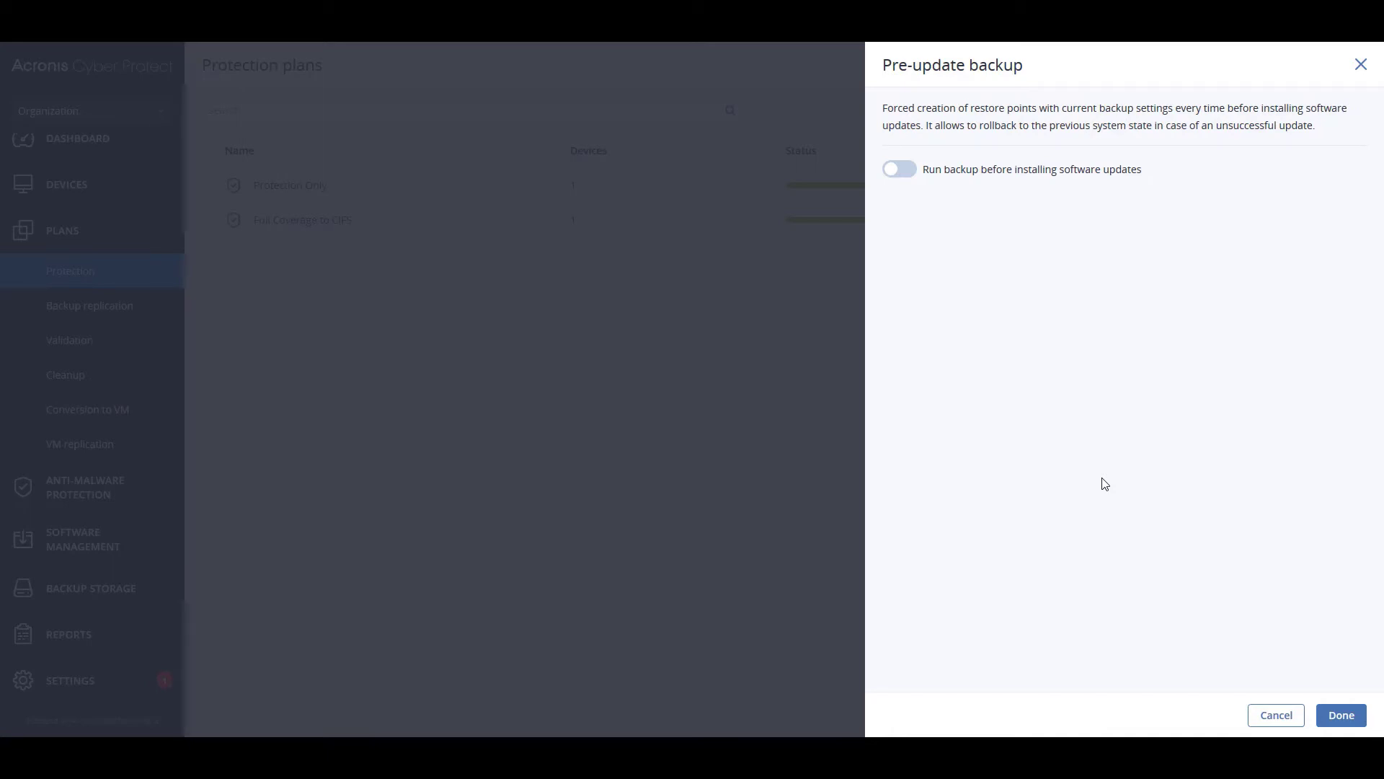
pyautogui.click(1256, 716)
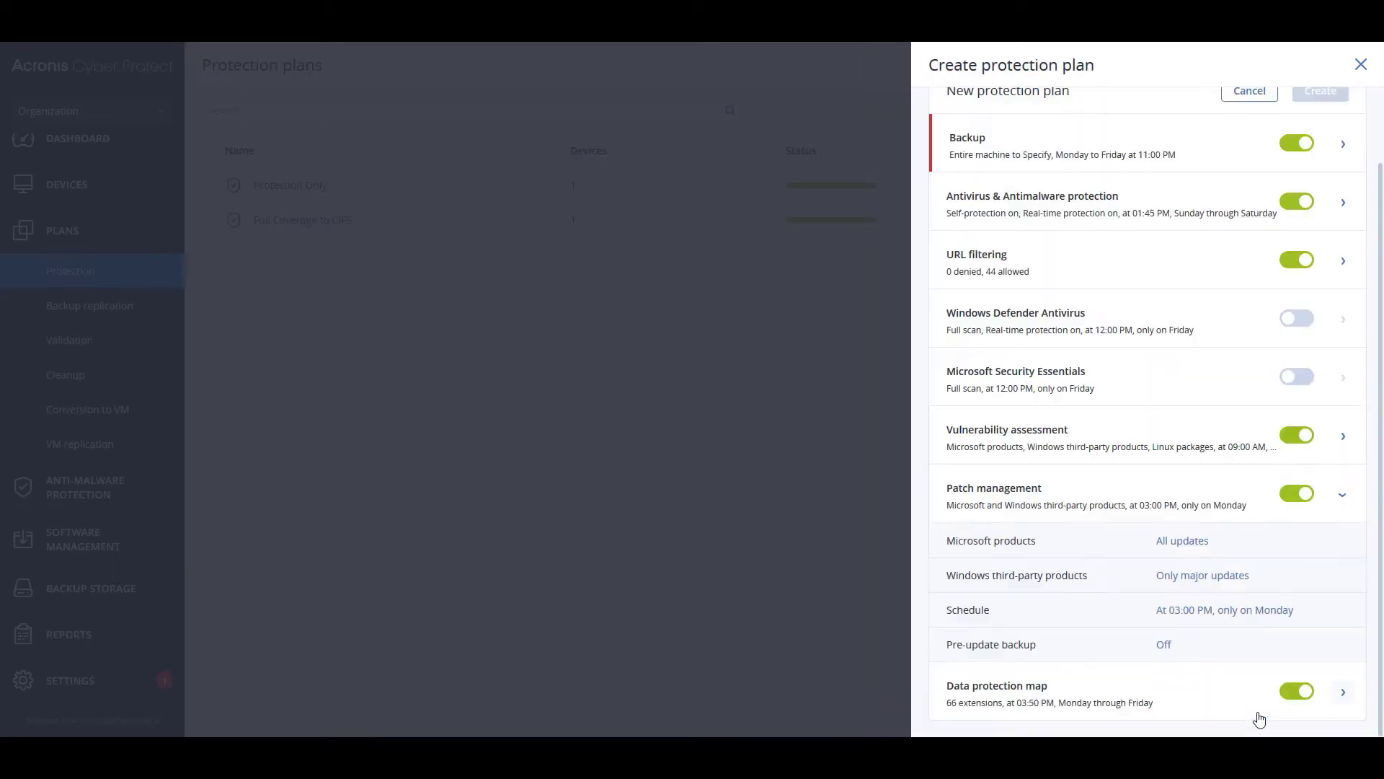
# Browse the Data protection map settings, then close the unsaved new plan
pyautogui.click(1343, 695)
pyautogui.scroll(-1, 1269, 642)
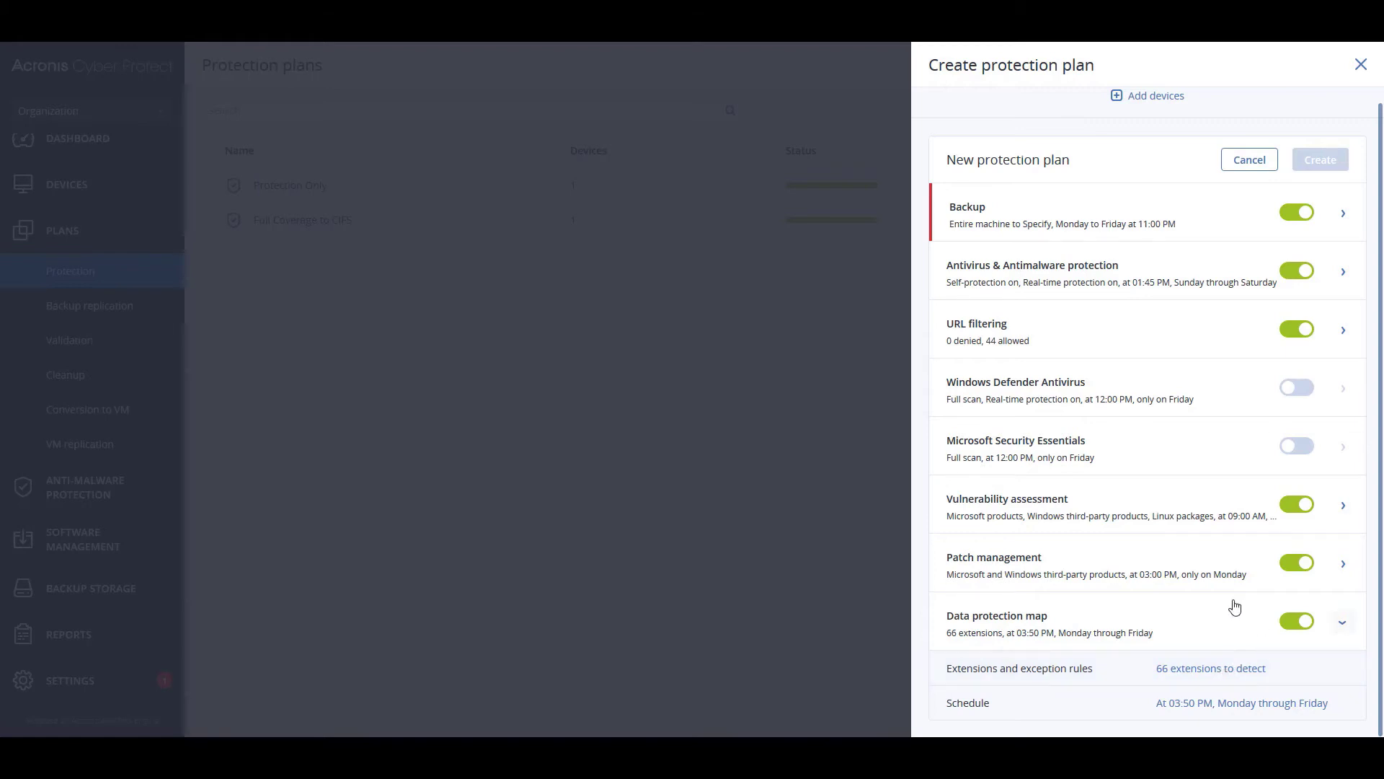
pyautogui.scroll(1, 1238, 603)
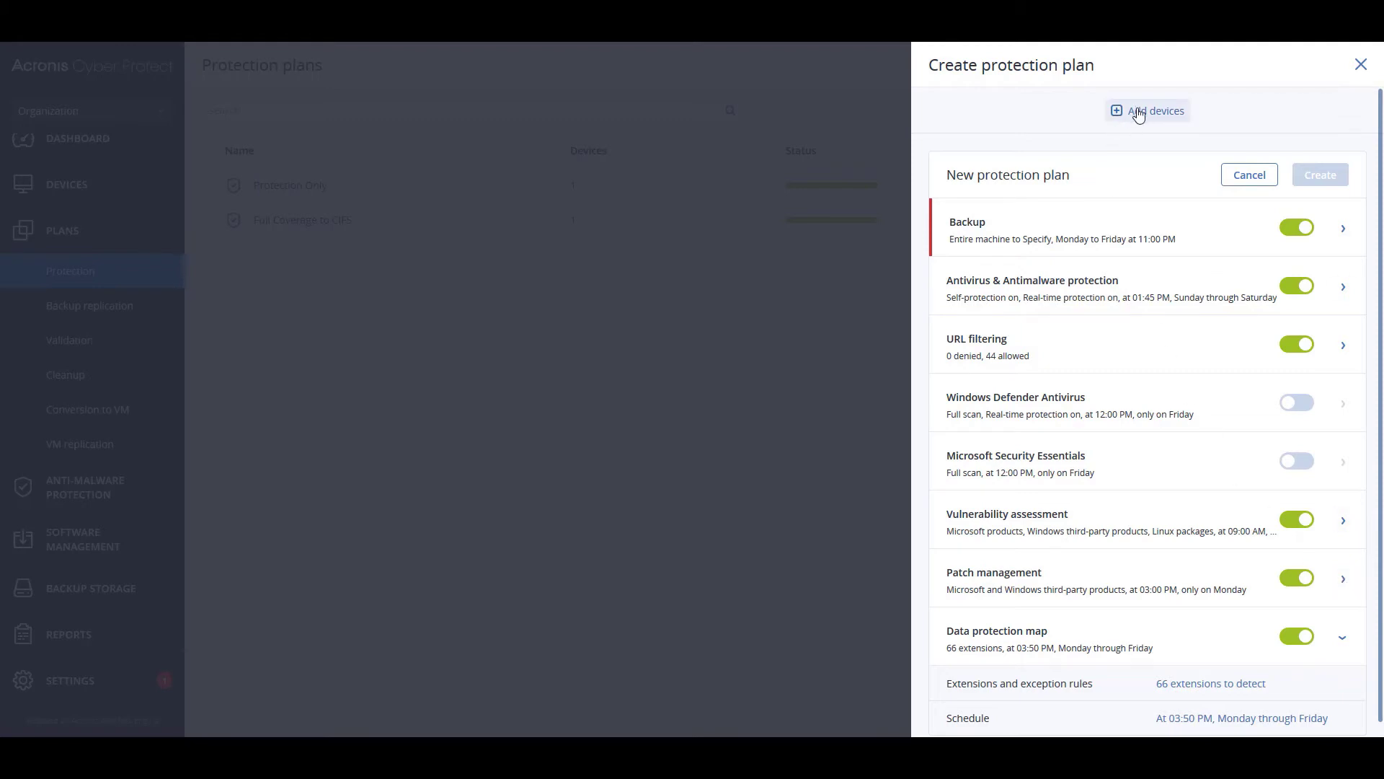
pyautogui.click(1358, 66)
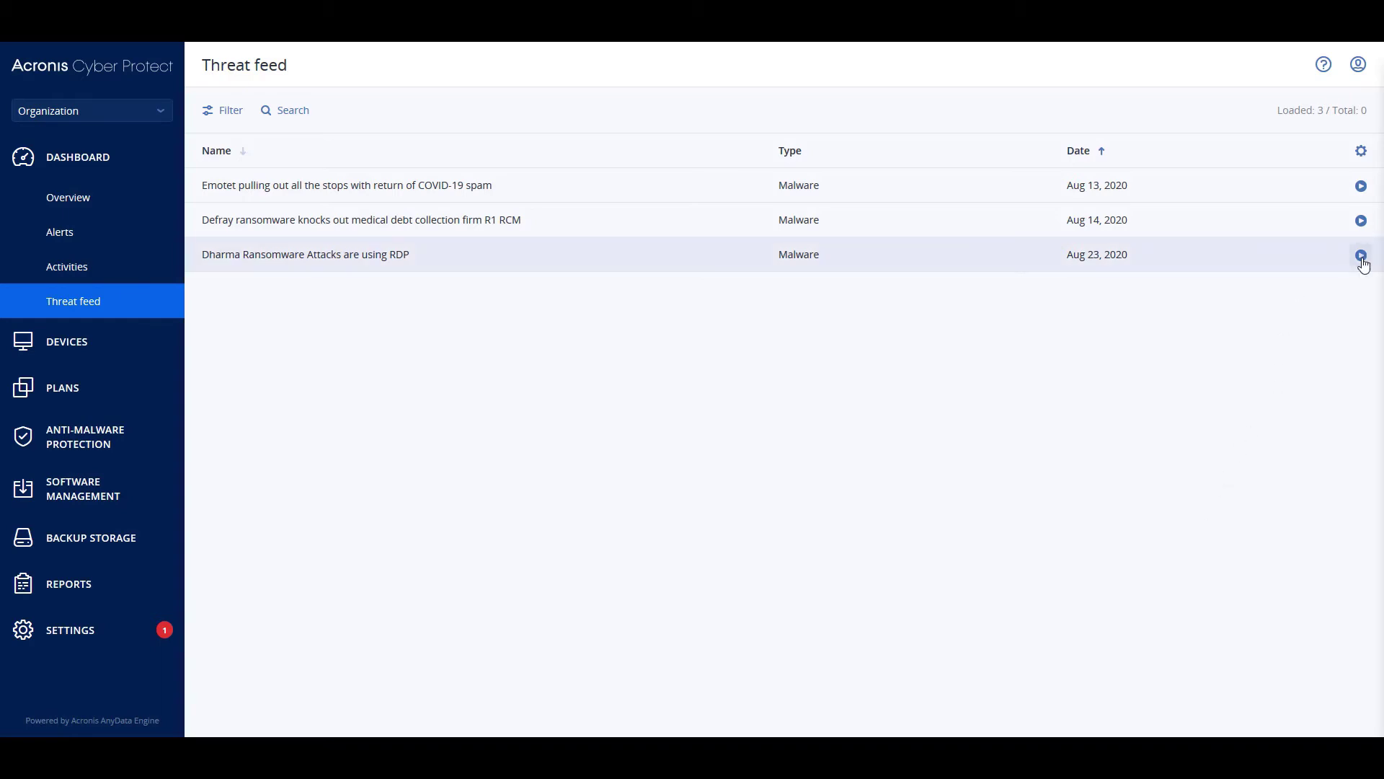
# Show recommended actions for the Dharma ransomware item in the threat feed
pyautogui.click(1361, 256)
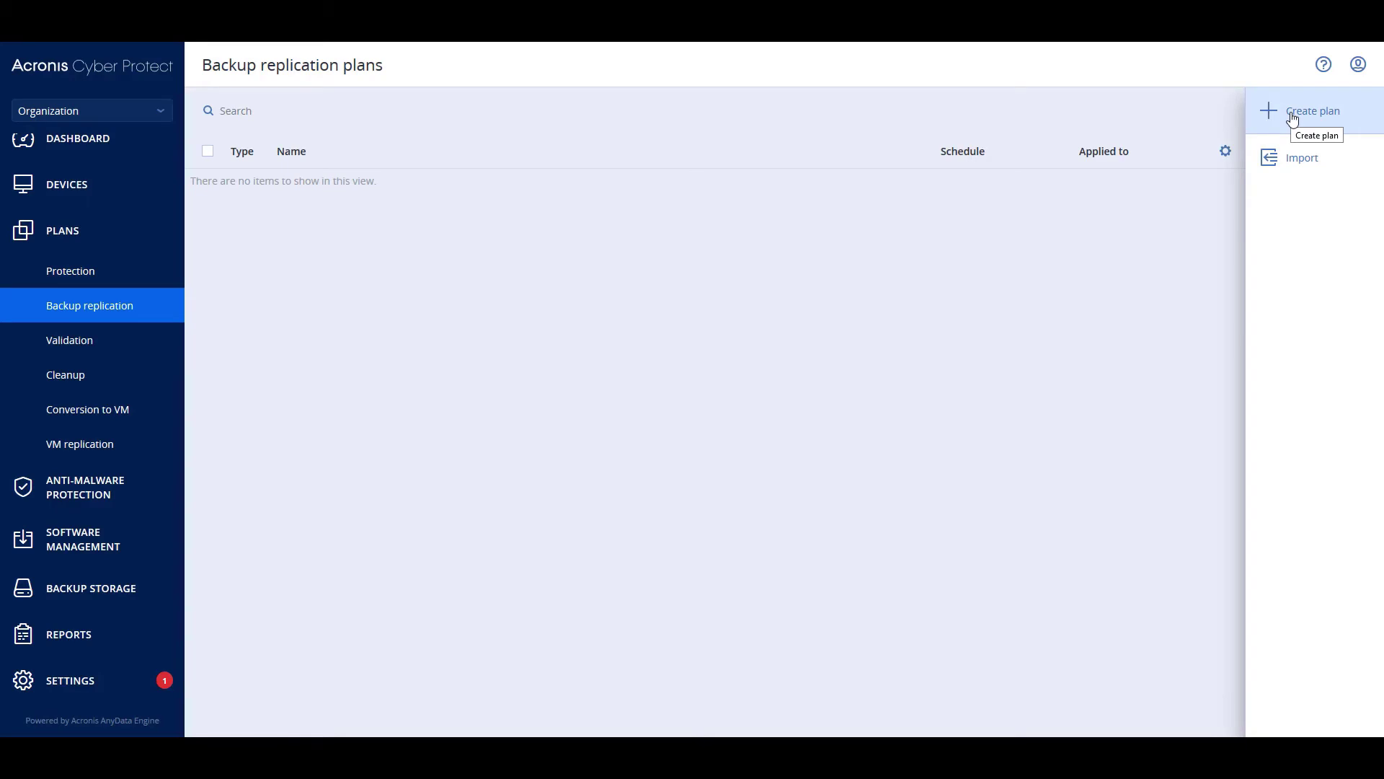
# Create a new backup replication plan, leaving How to replicate at All backups
pyautogui.click(1293, 119)
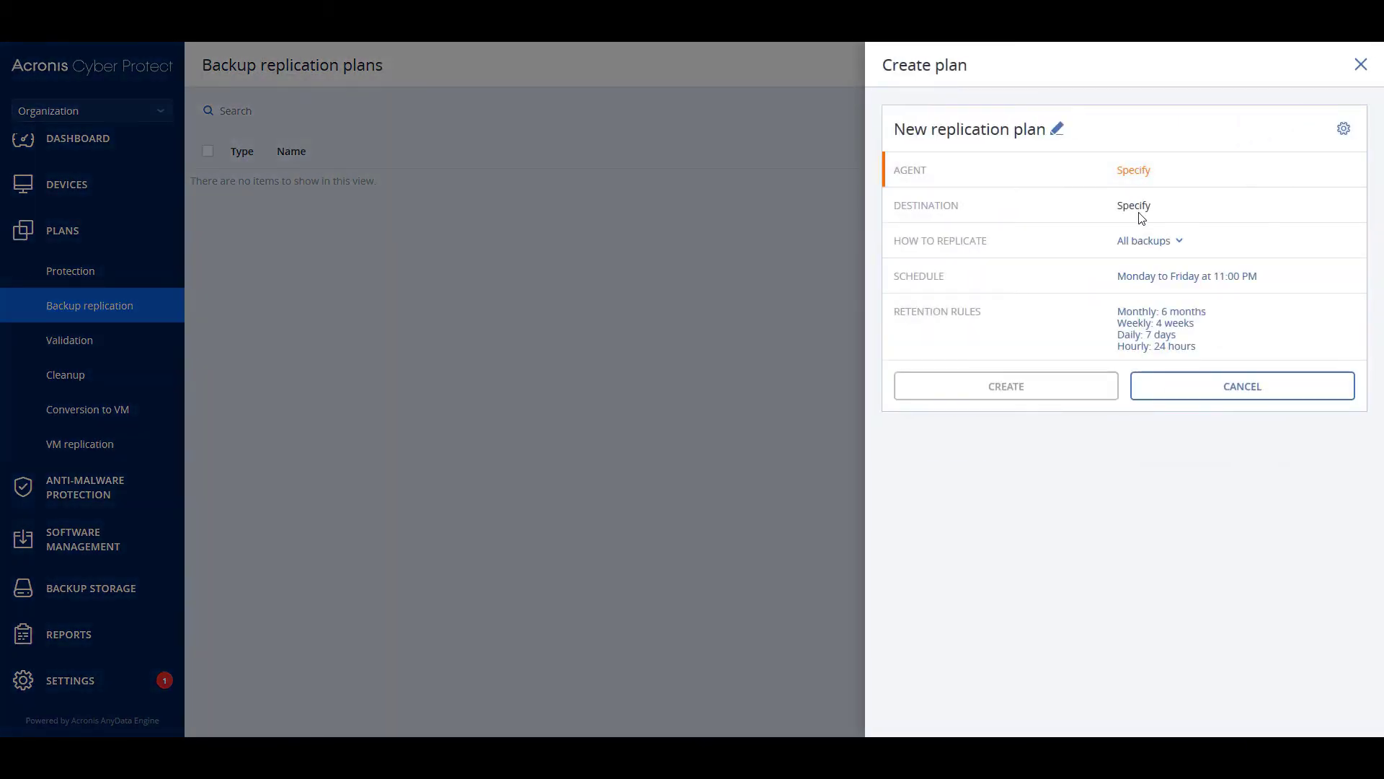
pyautogui.click(1162, 245)
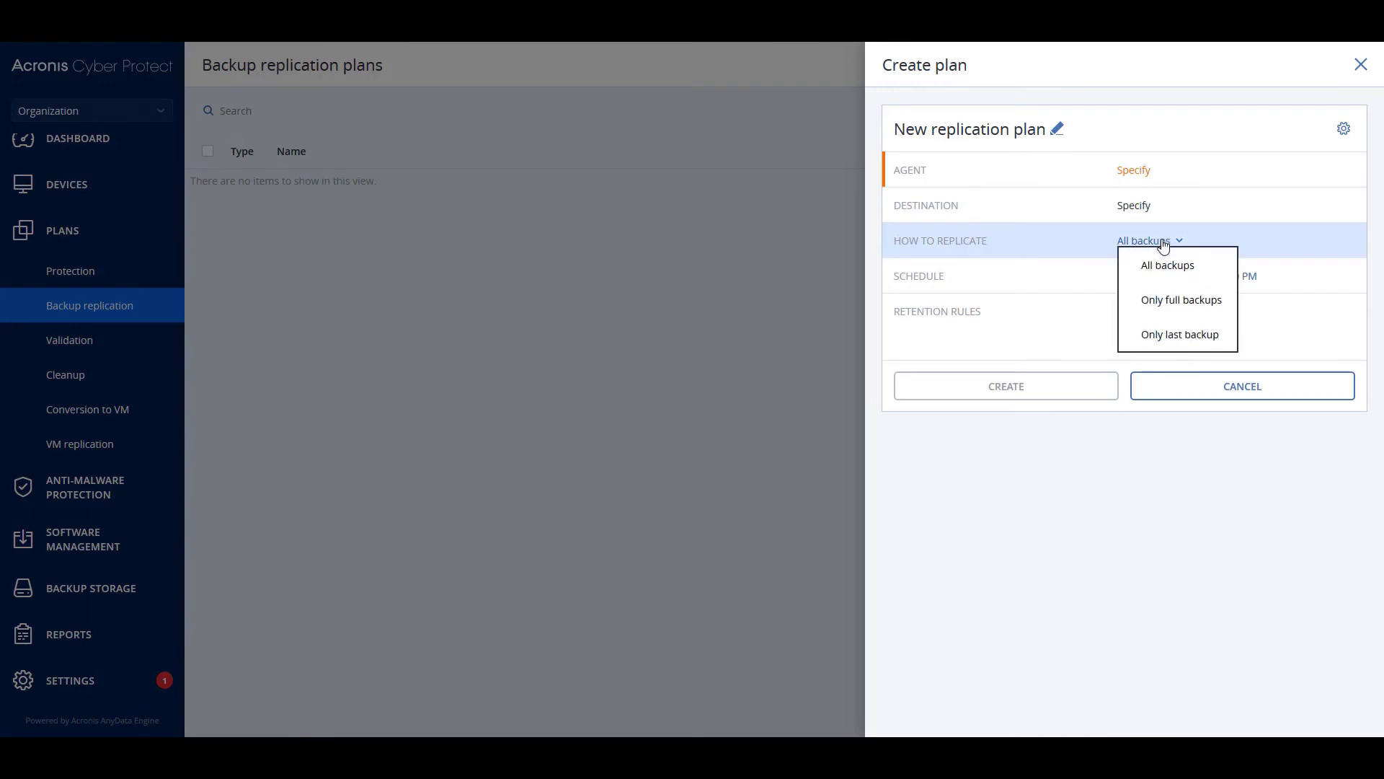
pyautogui.click(1171, 491)
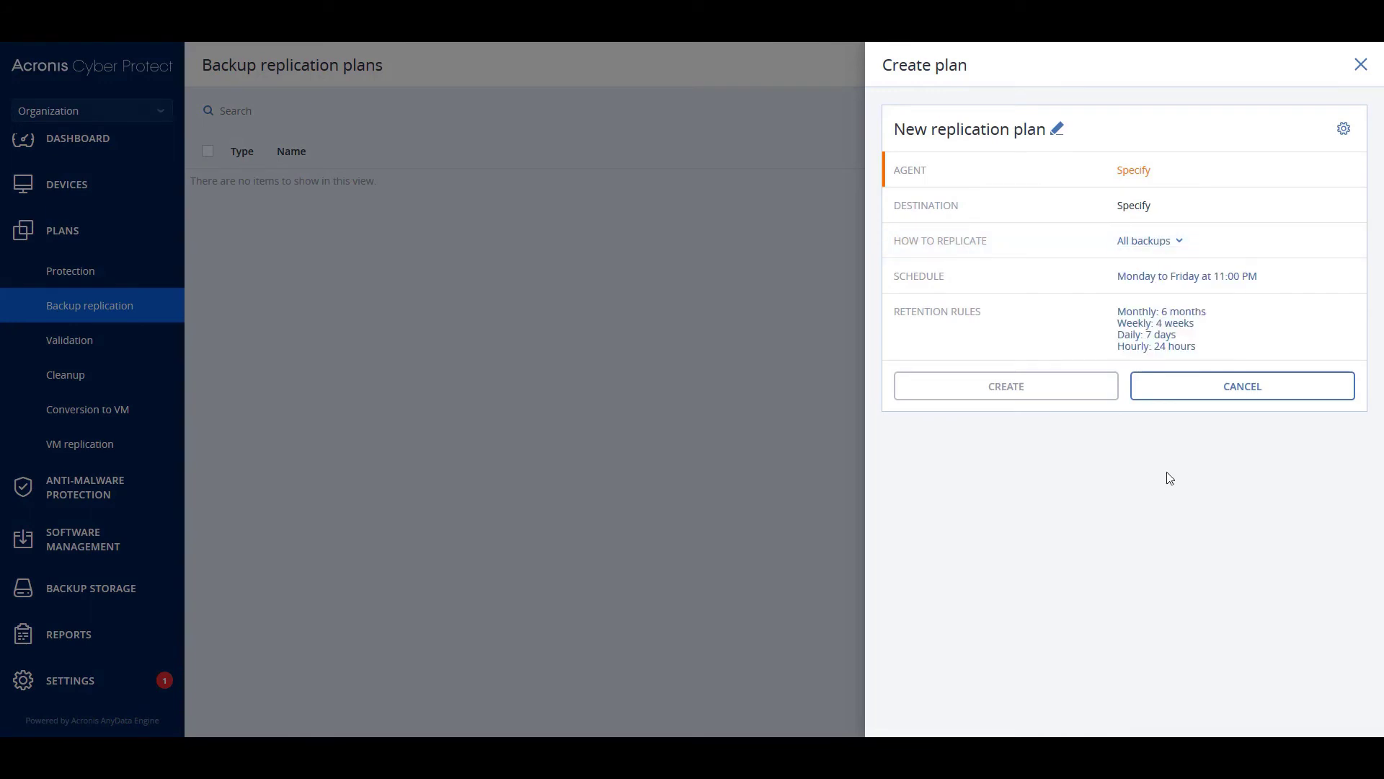
# Cancel the unsaved replication plan and show the empty Validation plans list
pyautogui.click(1188, 397)
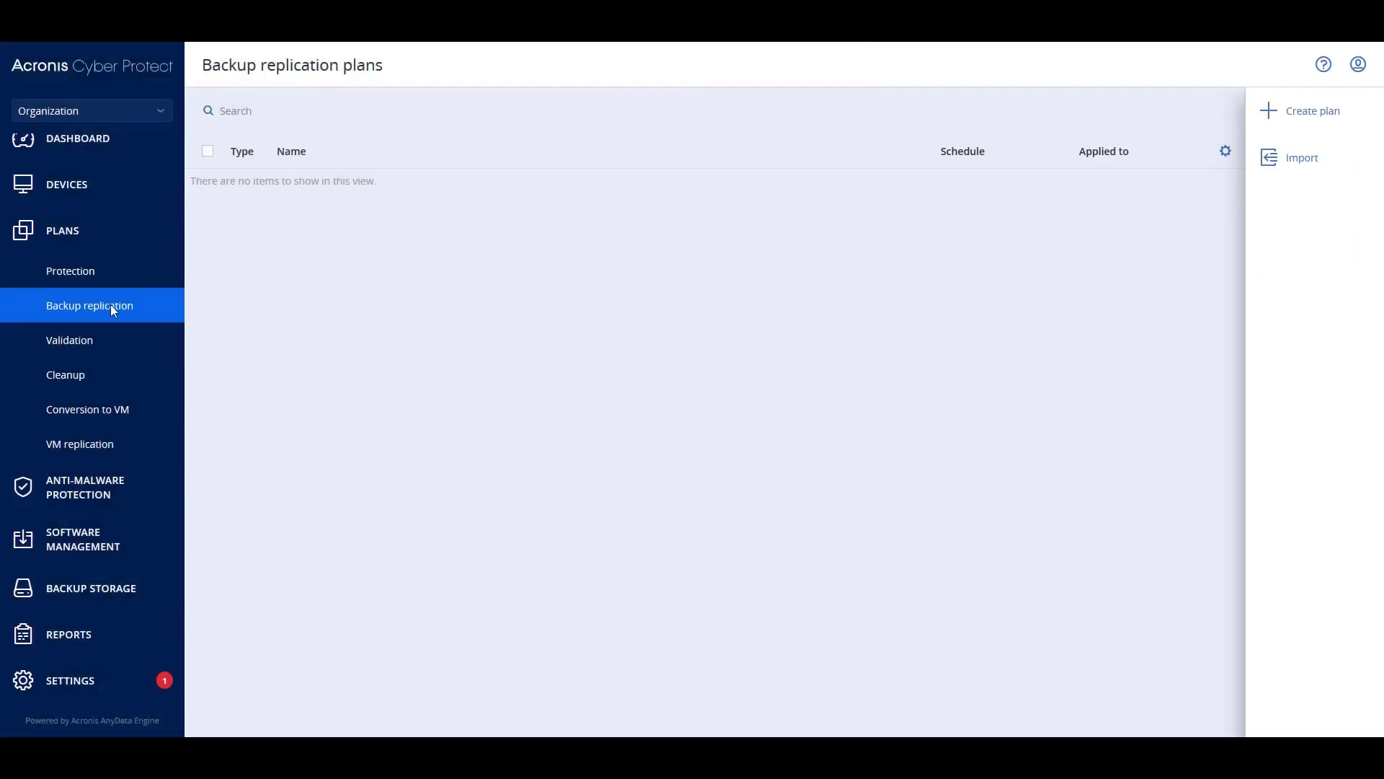
pyautogui.click(71, 341)
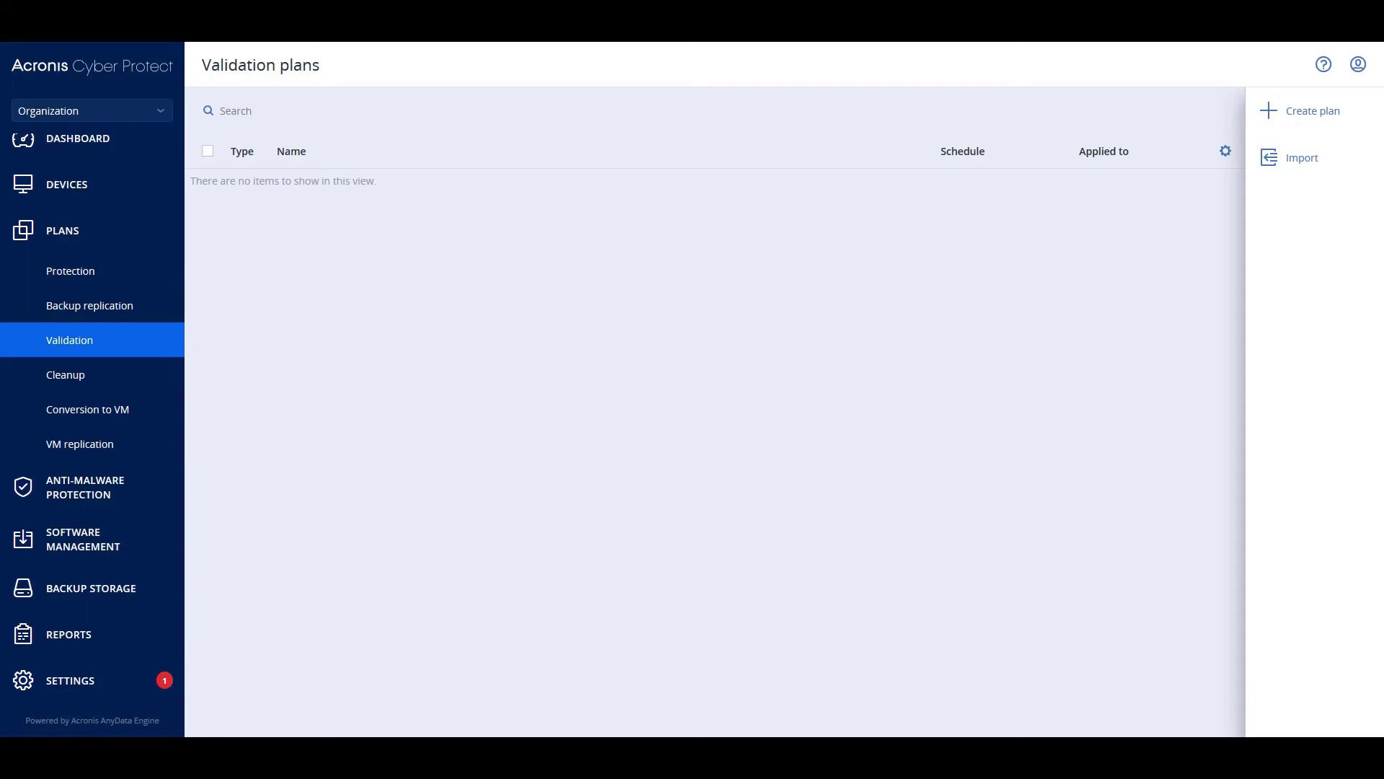
# Create a new validation plan set to validate only the last backup
pyautogui.click(1305, 117)
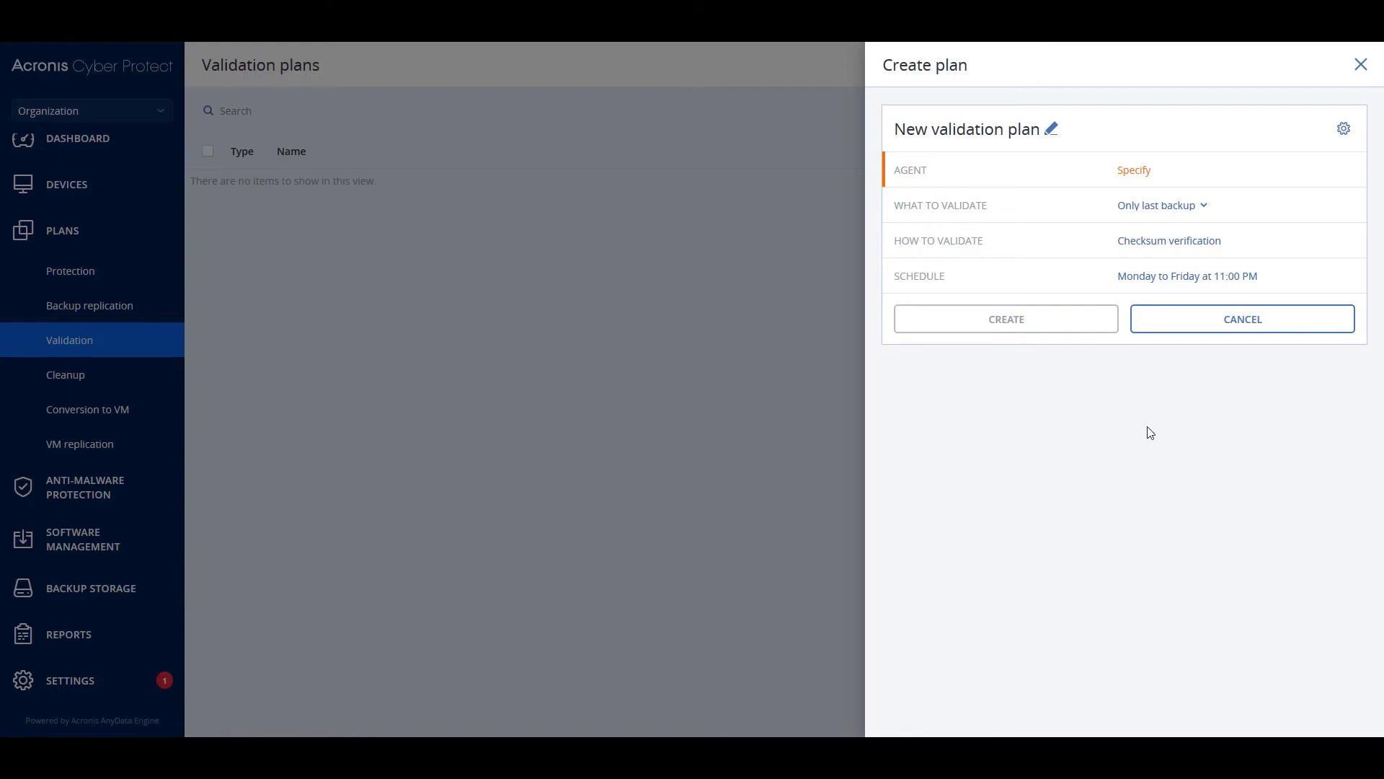
pyautogui.click(1156, 209)
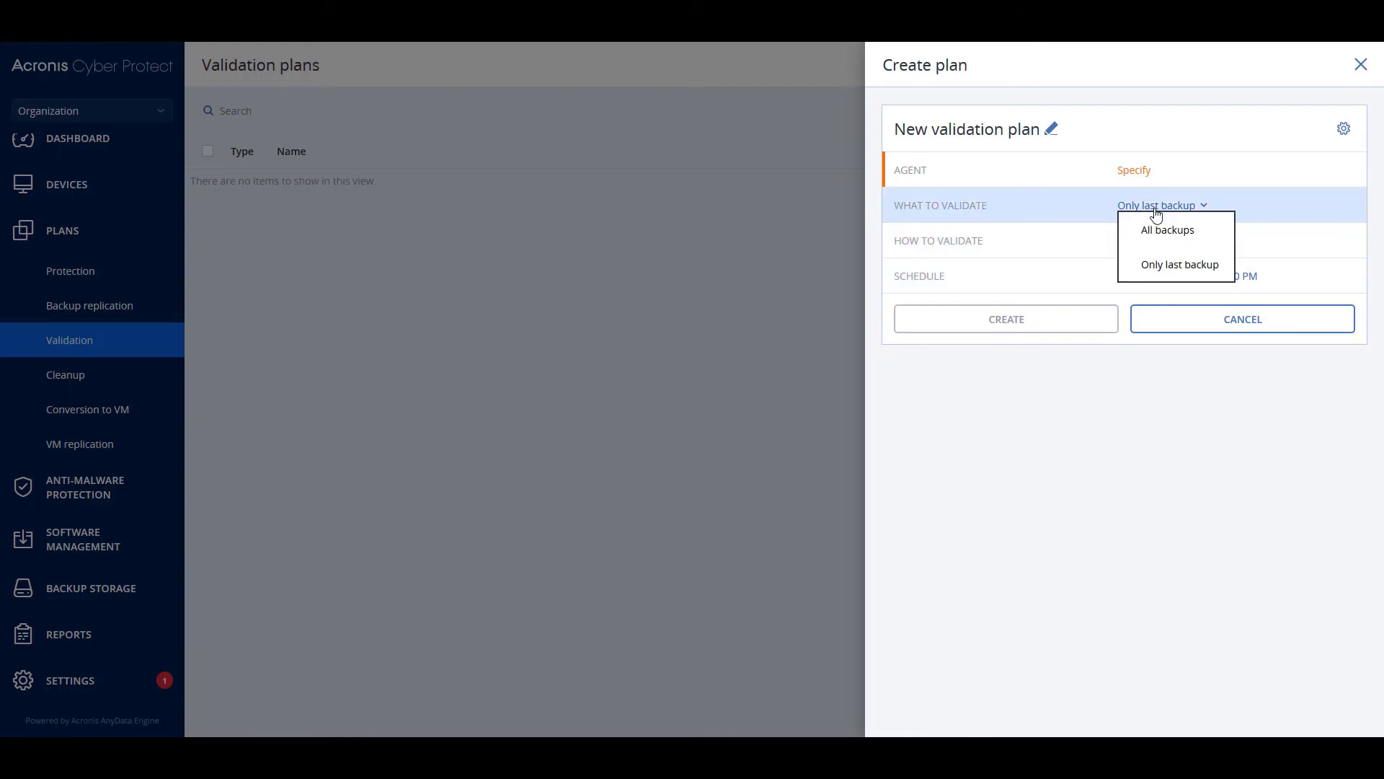
pyautogui.click(1097, 483)
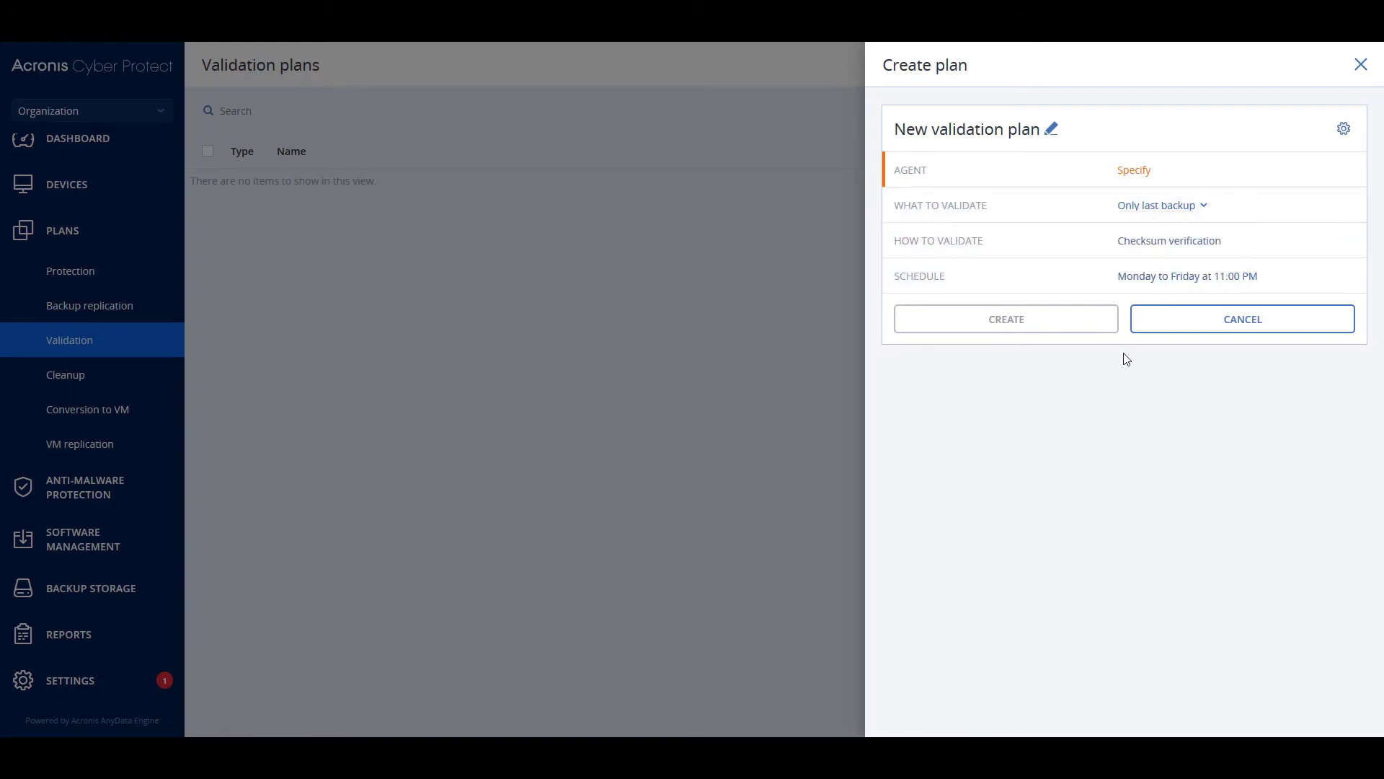
# Review the checksum verification option under How to validate, then close the unsaved validation plan
pyautogui.click(1153, 257)
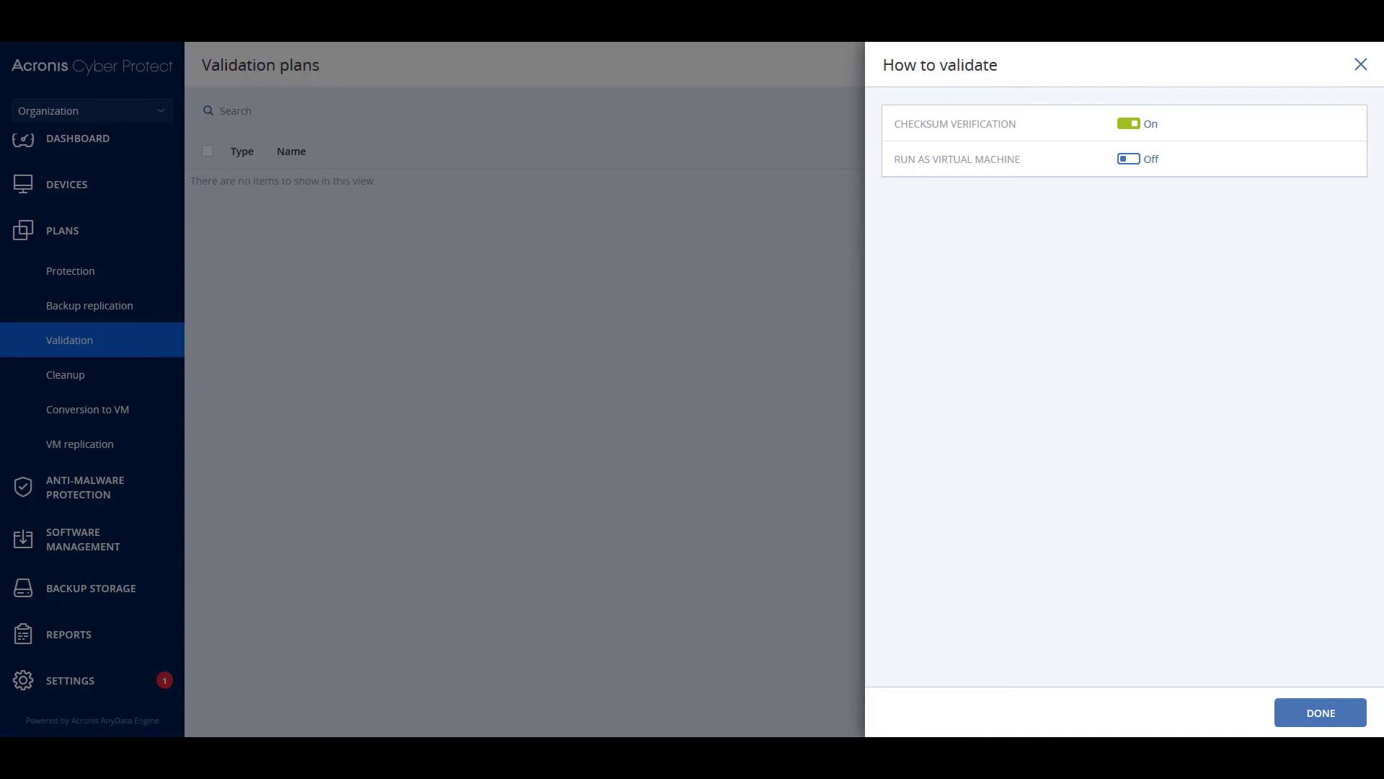
pyautogui.click(1360, 64)
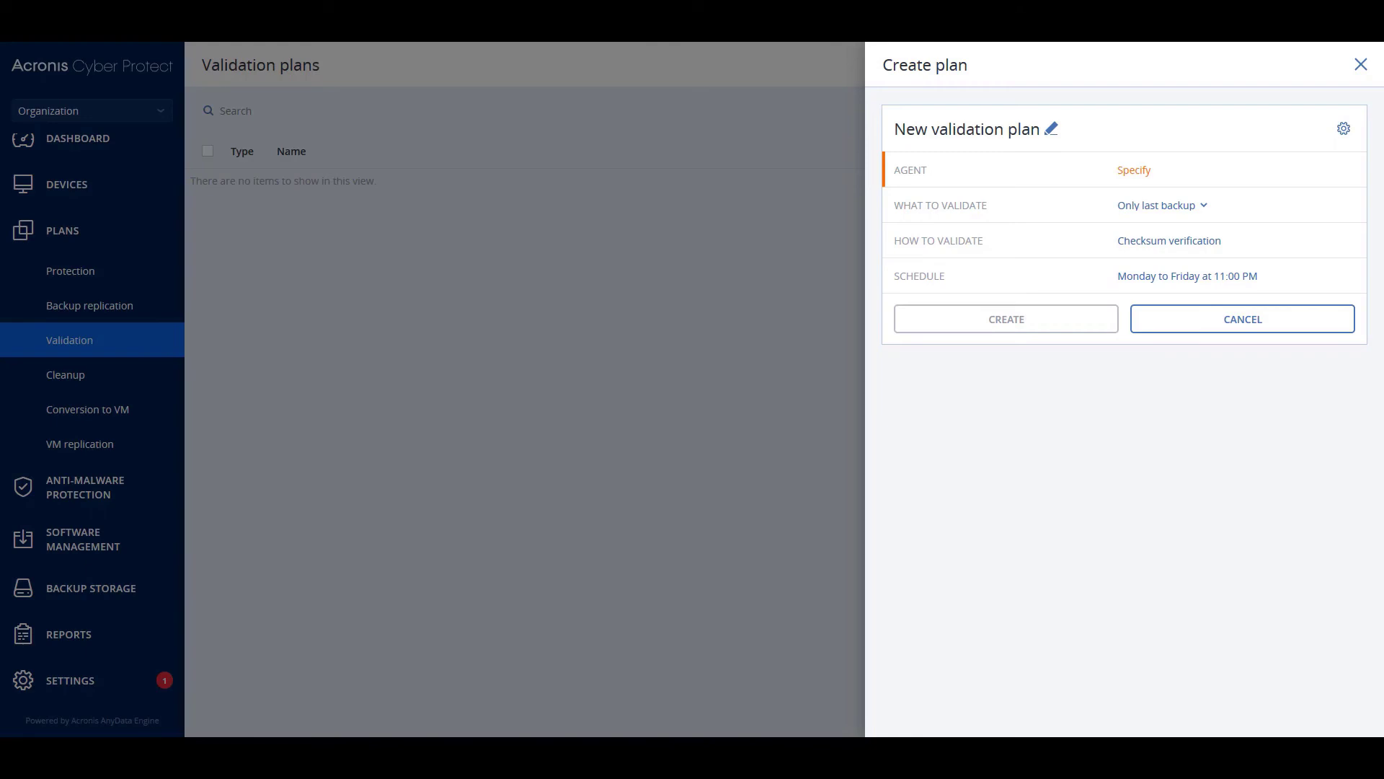
pyautogui.click(1360, 64)
# From the Cleanup plans list, start a cleanup plan, preview its default retention rules, and cancel it
pyautogui.click(61, 382)
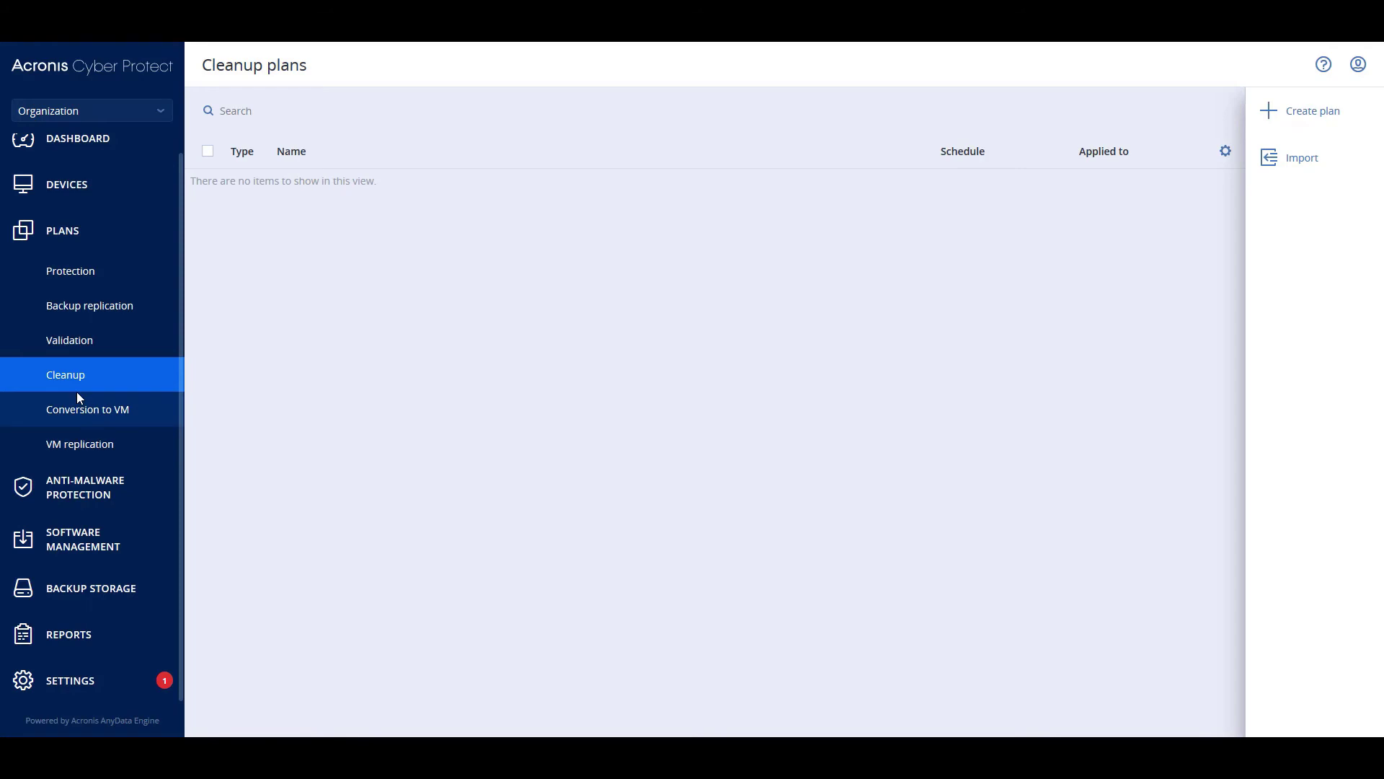
pyautogui.click(1293, 120)
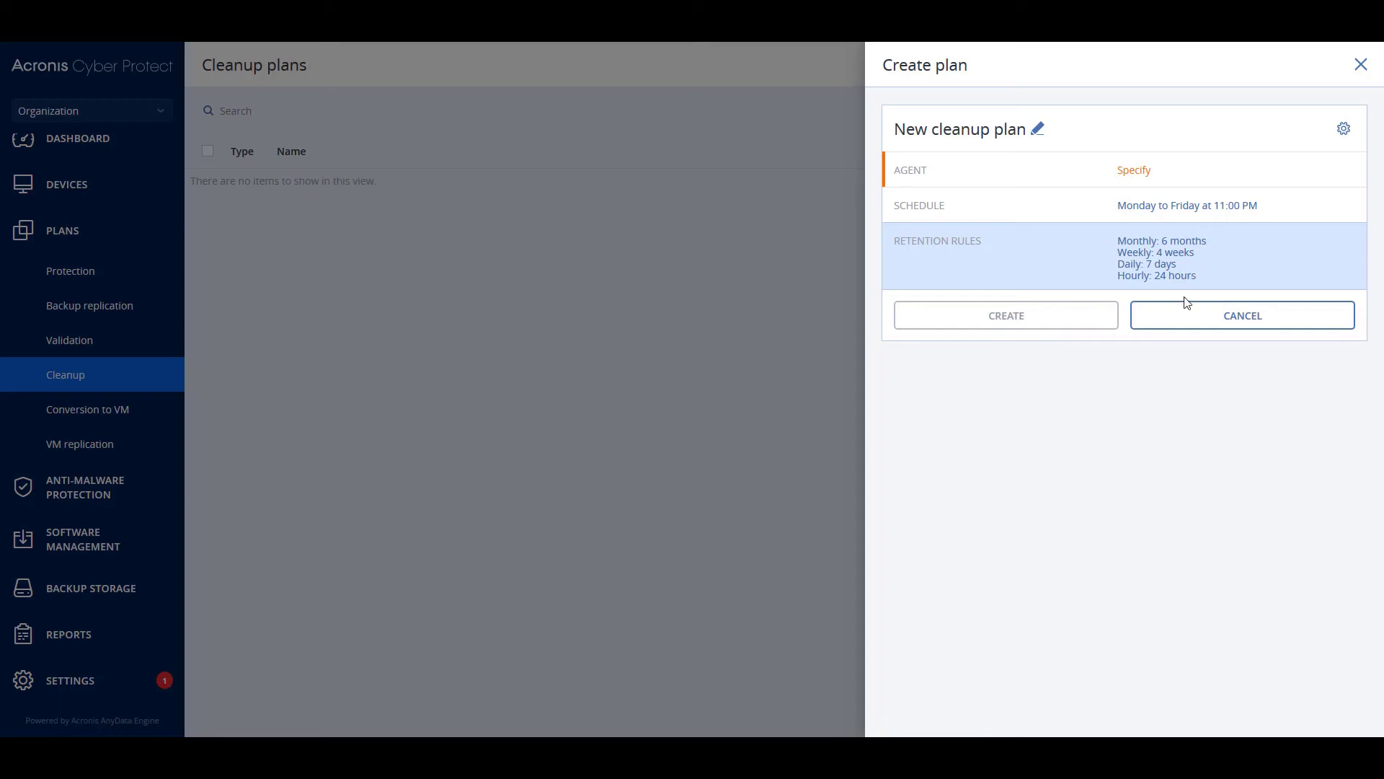
pyautogui.click(1195, 321)
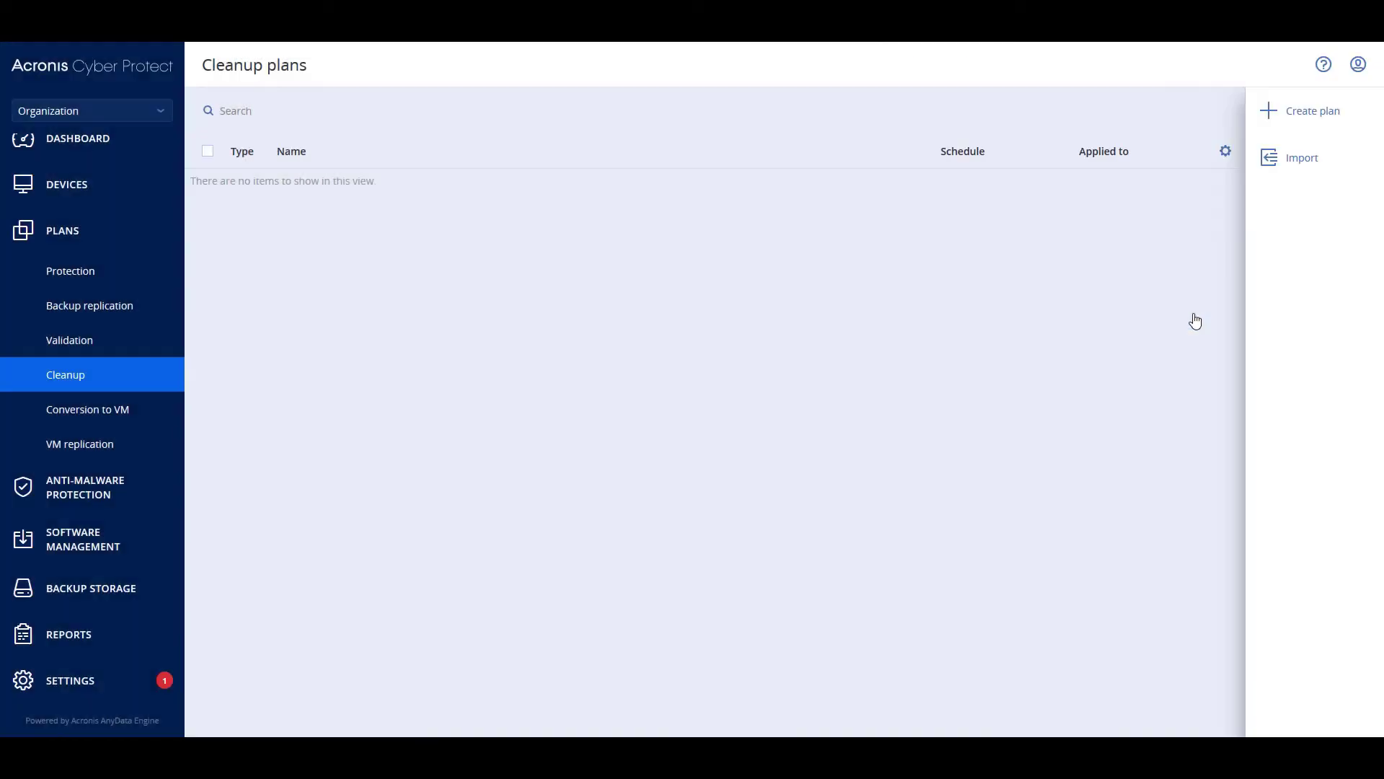
# View Quarantine and Patches, cancel the patch settings, then list the three backup storage locations
pyautogui.click(63, 483)
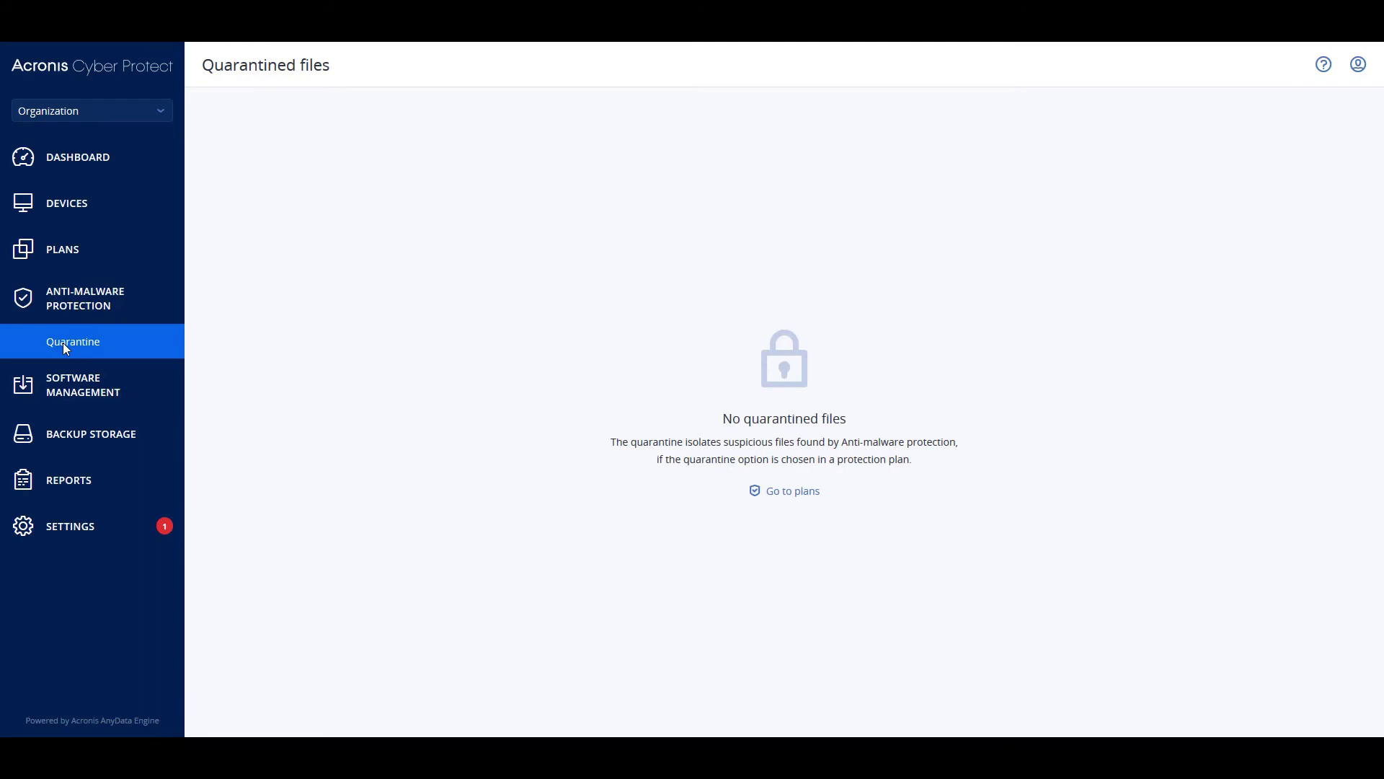
pyautogui.click(81, 388)
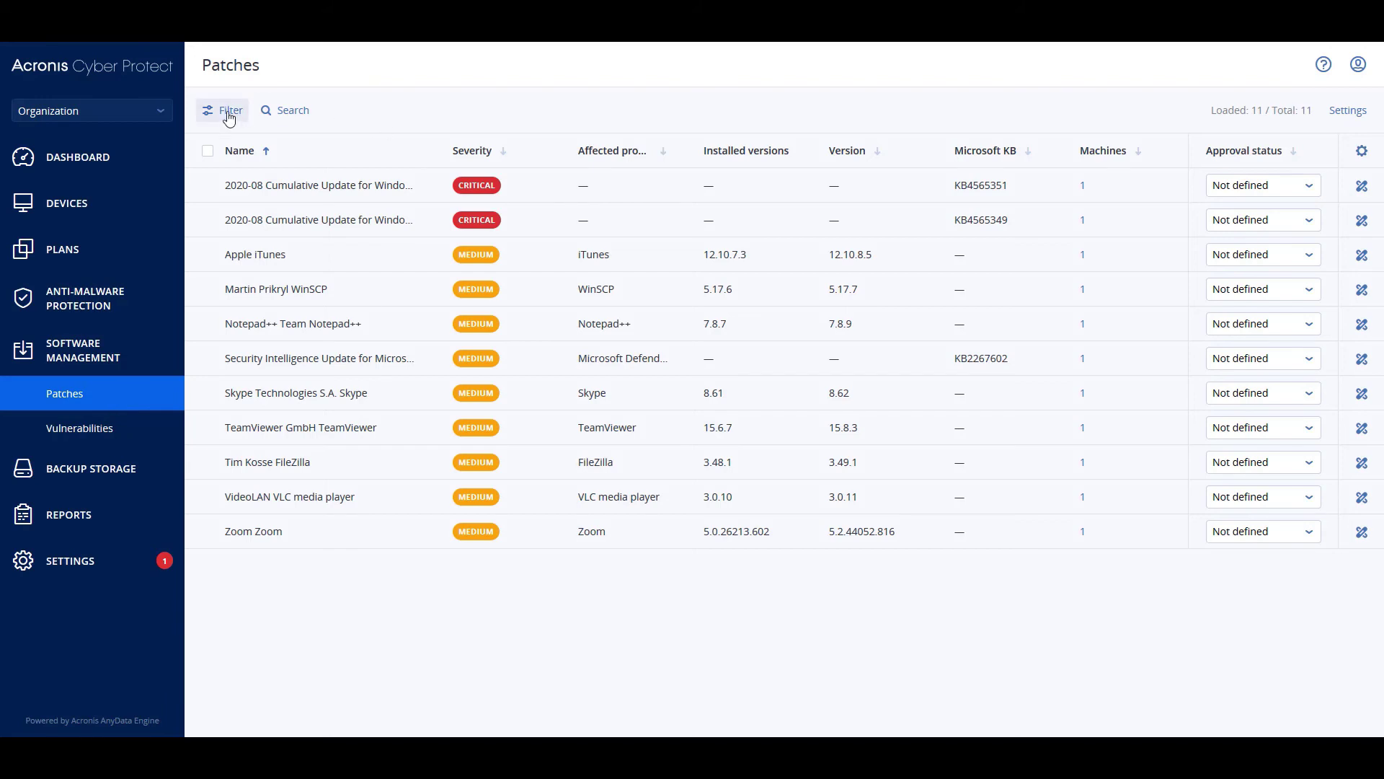
pyautogui.click(1348, 112)
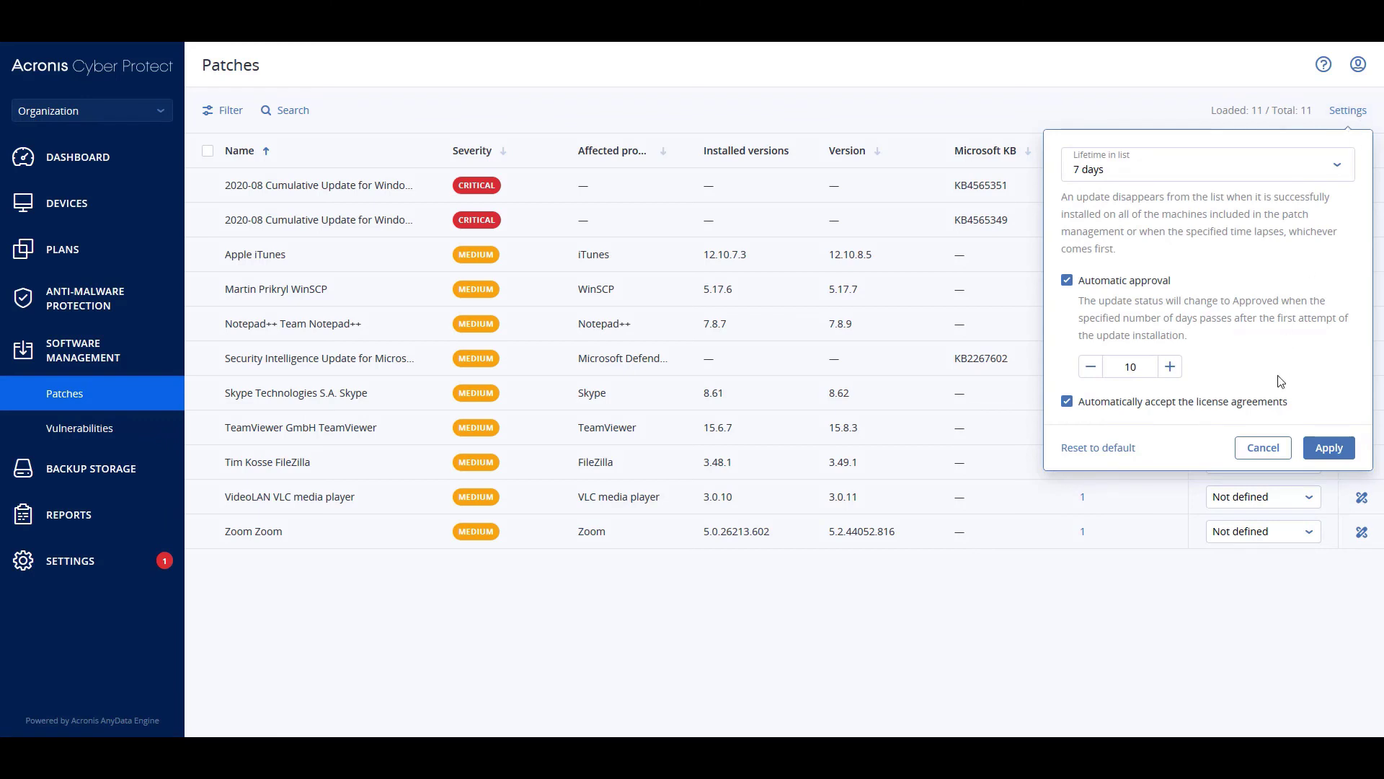
pyautogui.click(1272, 451)
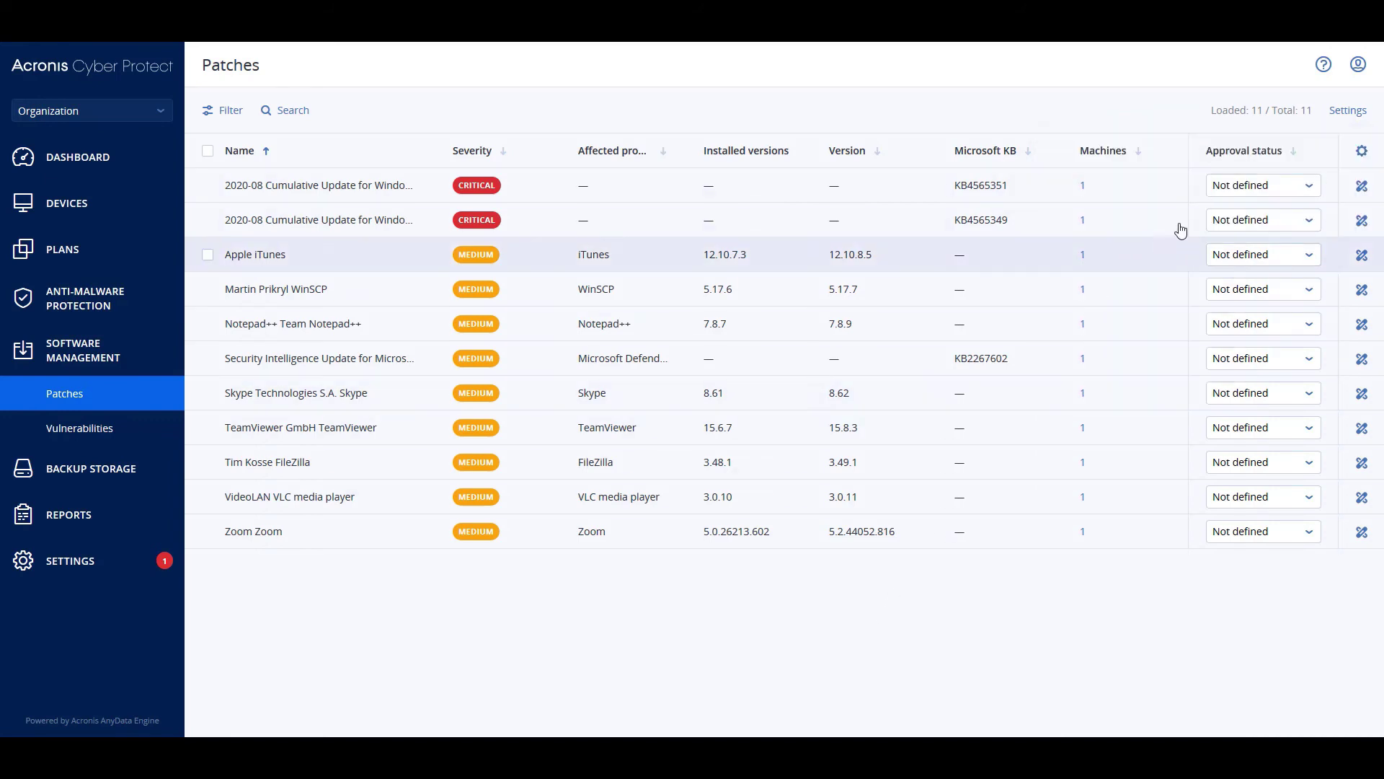
pyautogui.click(81, 472)
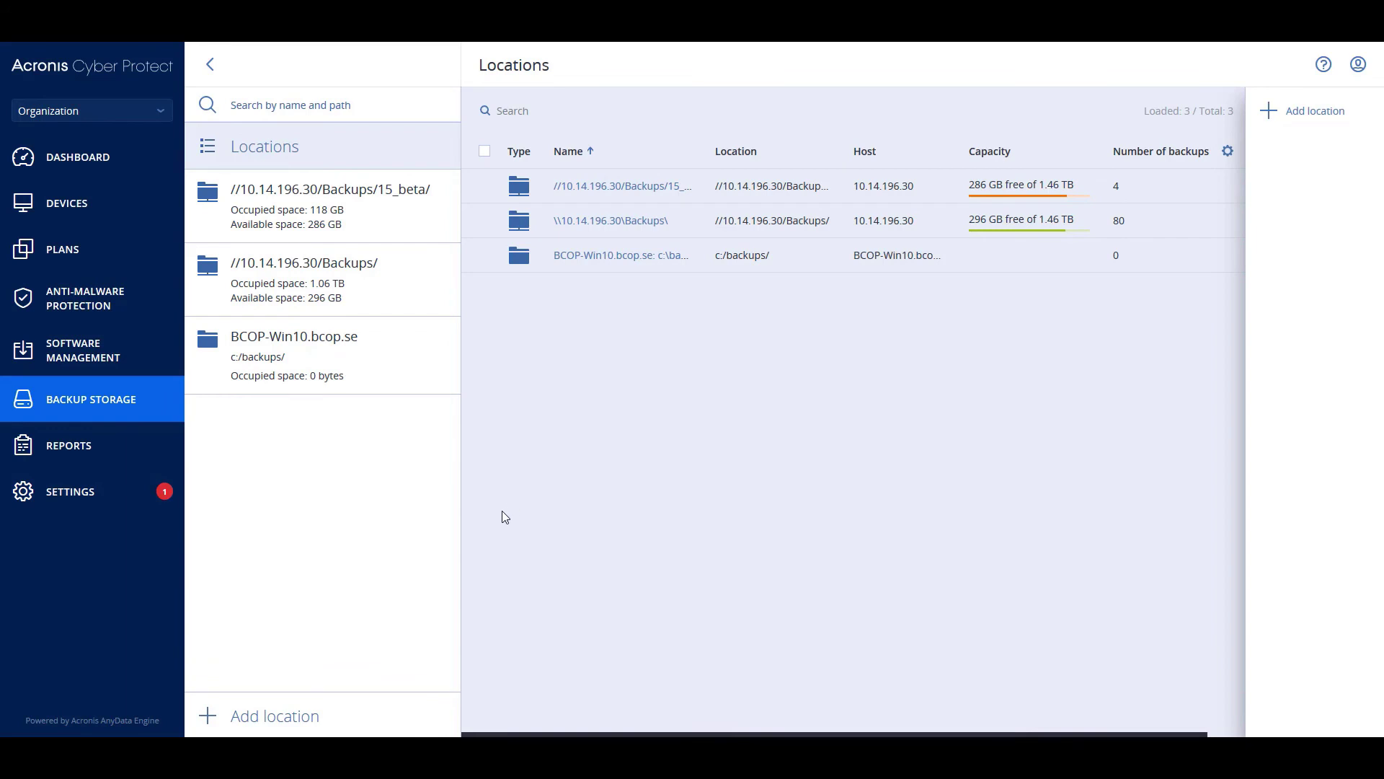
# Preview the report types that can be added, then return to the list of 15 reports
pyautogui.click(98, 447)
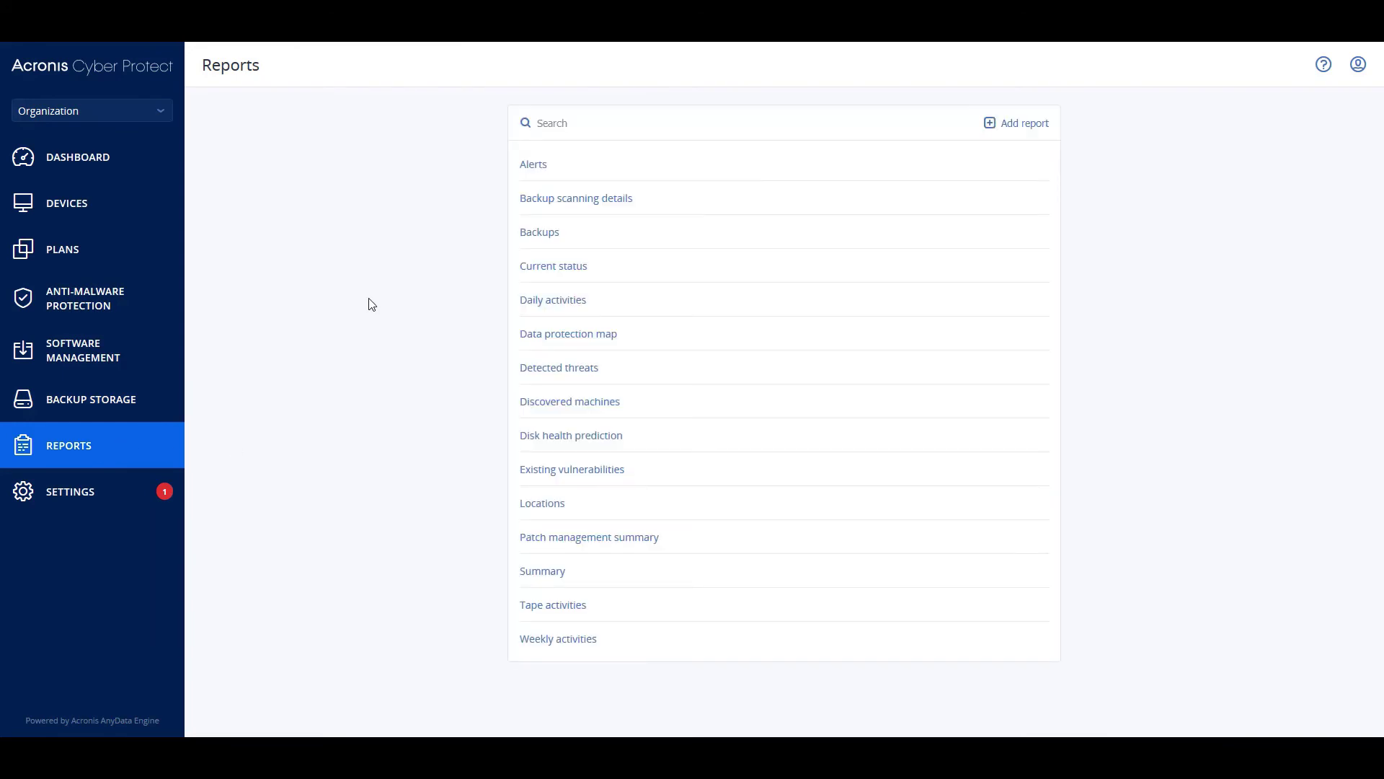
pyautogui.click(1029, 125)
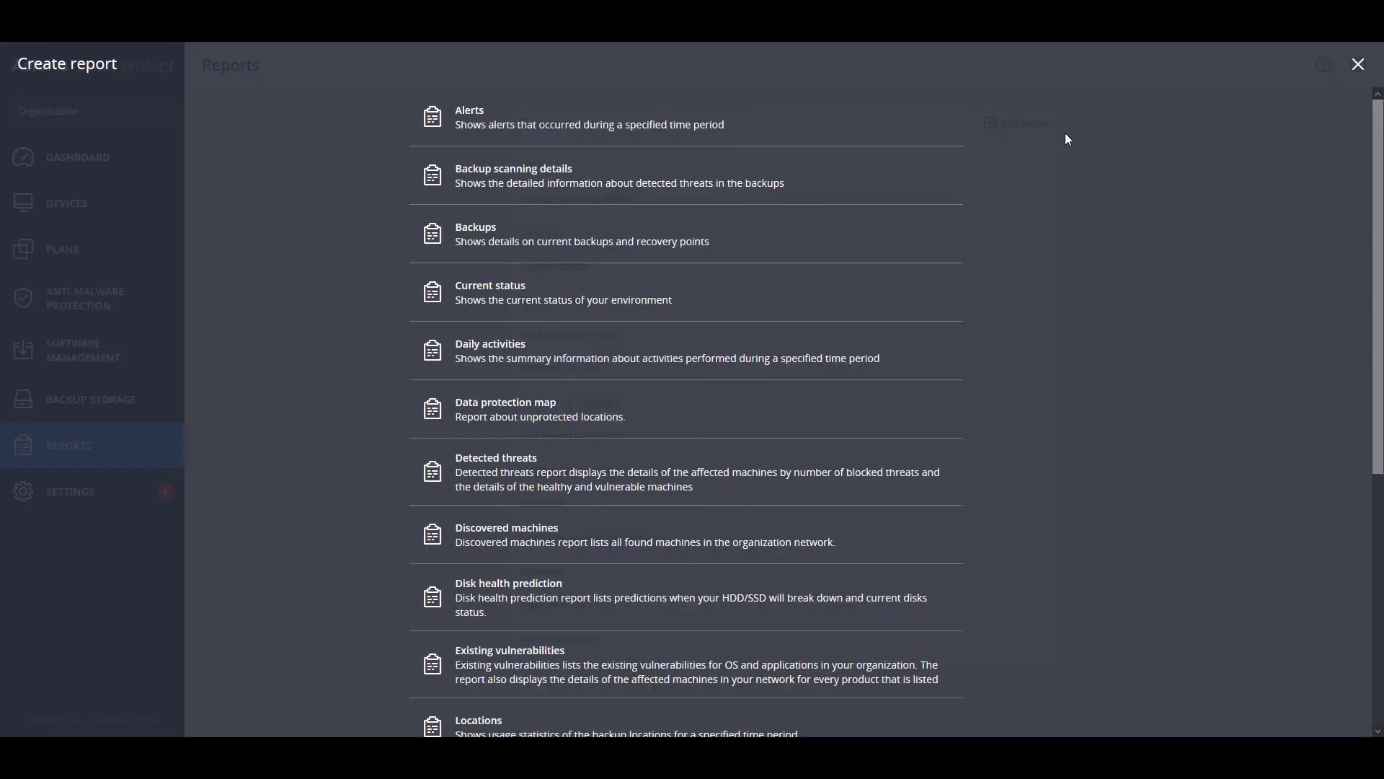
pyautogui.click(1358, 65)
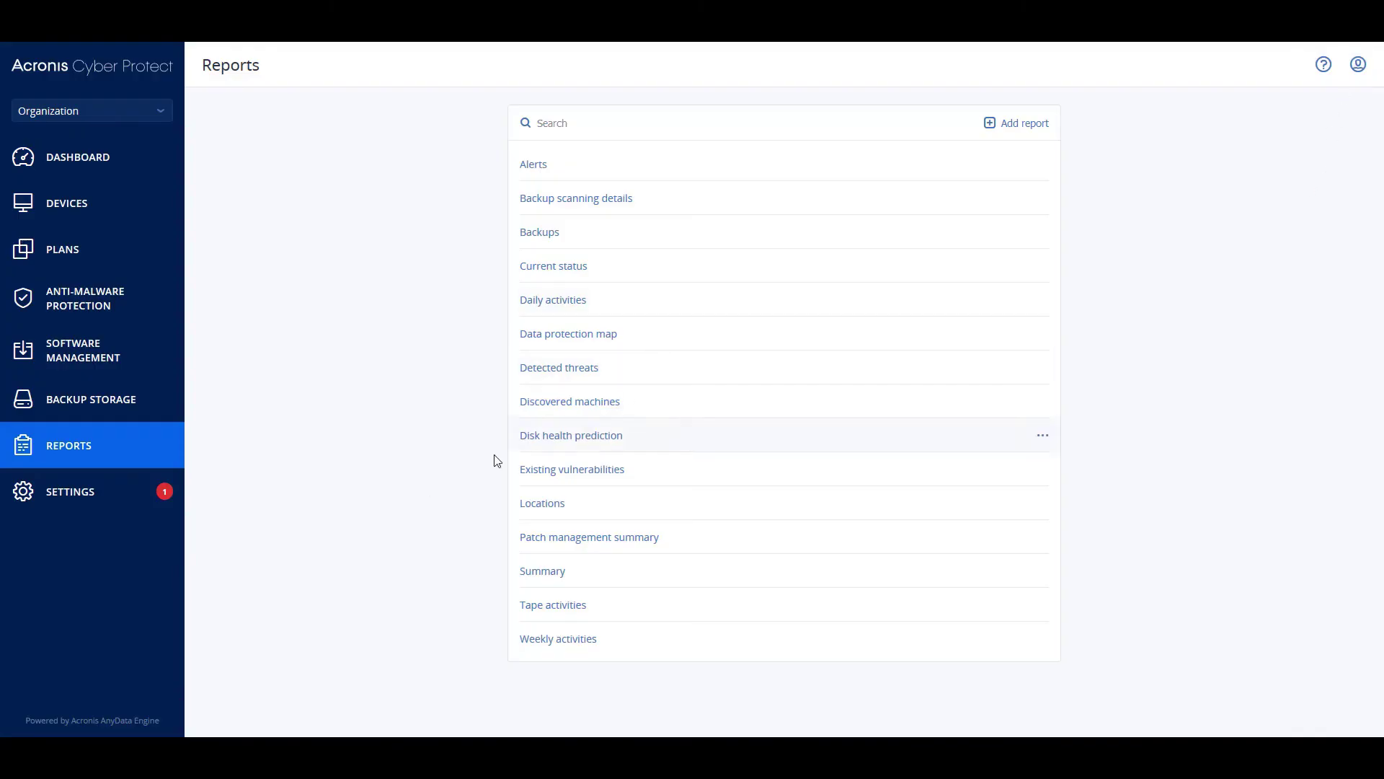
# Show Protection settings with definitions updating every 3 hours from 12:00 AM to 11:55 PM
pyautogui.click(93, 492)
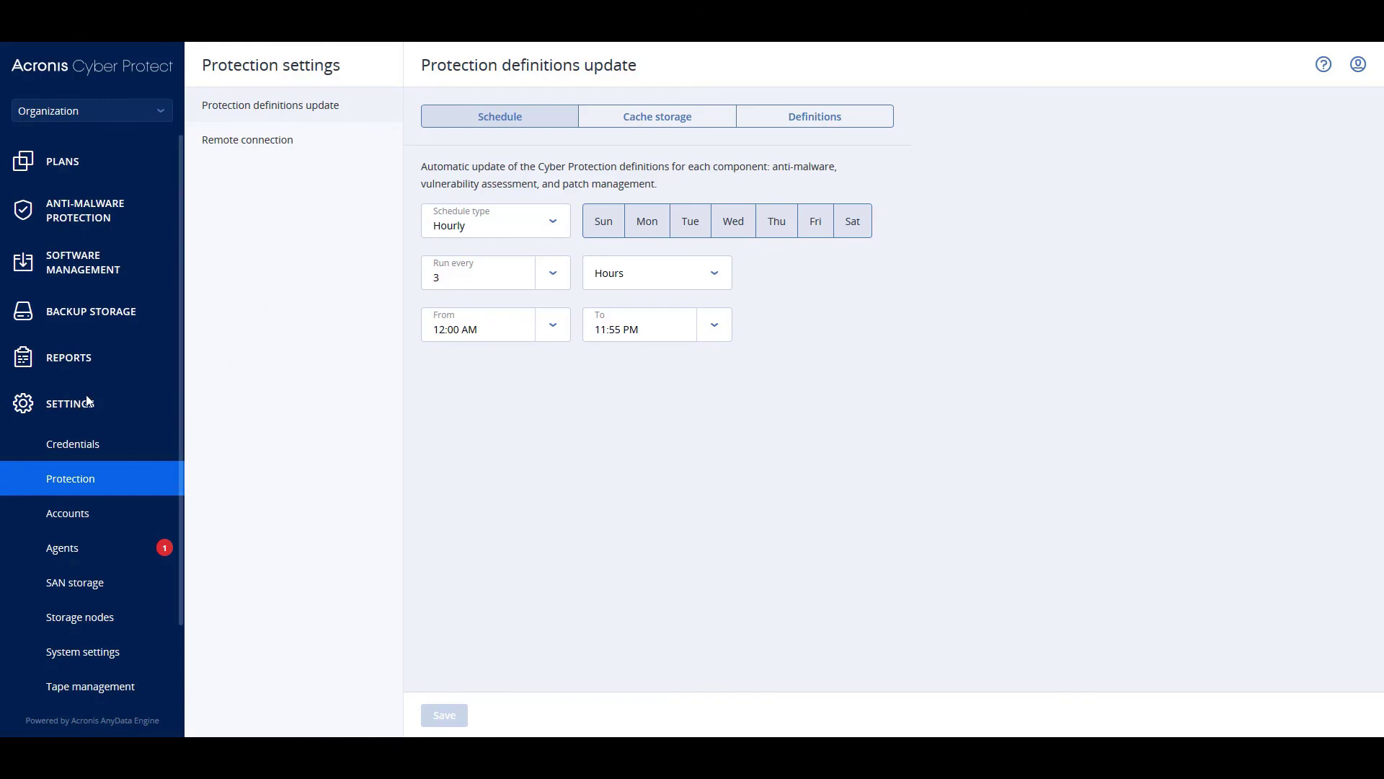
pyautogui.scroll(2, 87, 402)
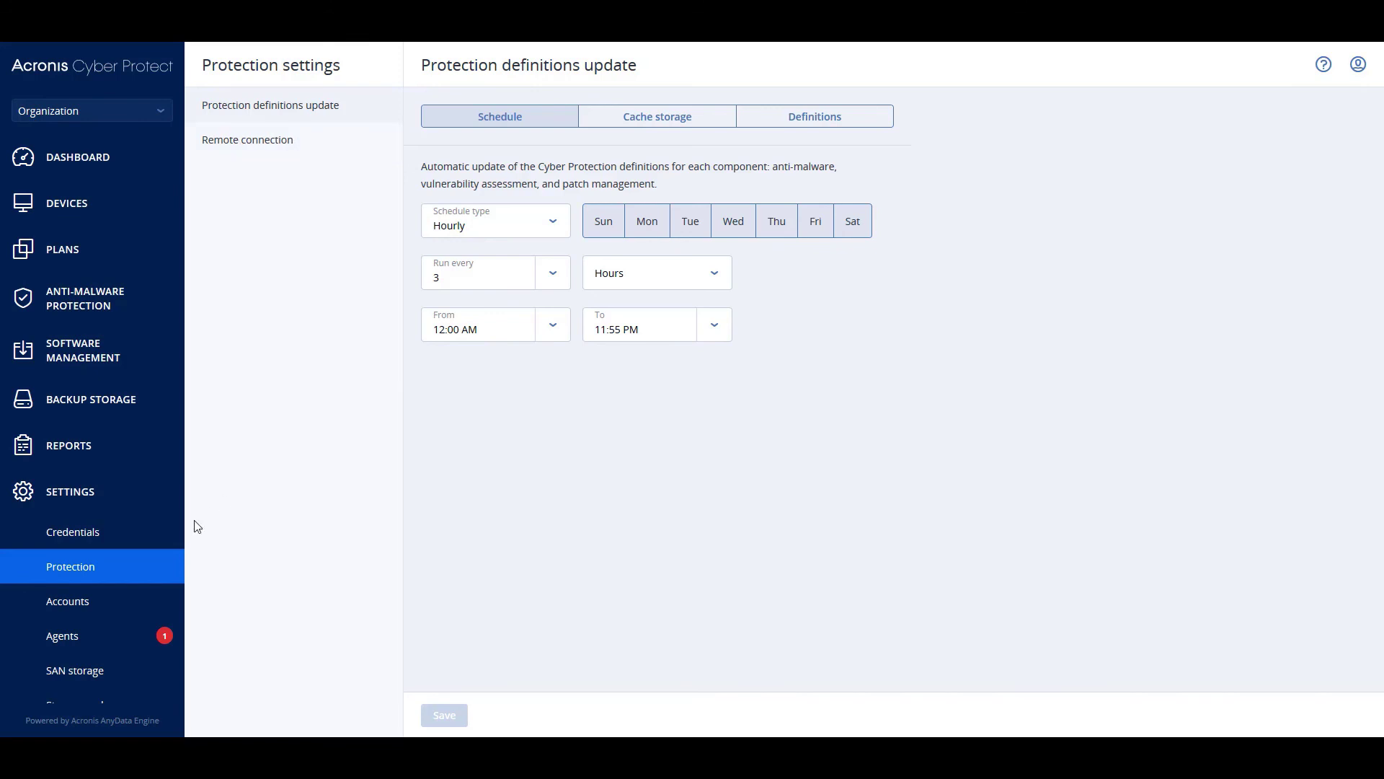
# Open the Agents list and view the BCOP-Win10.bcop.se agent's details, then close them
pyautogui.click(62, 637)
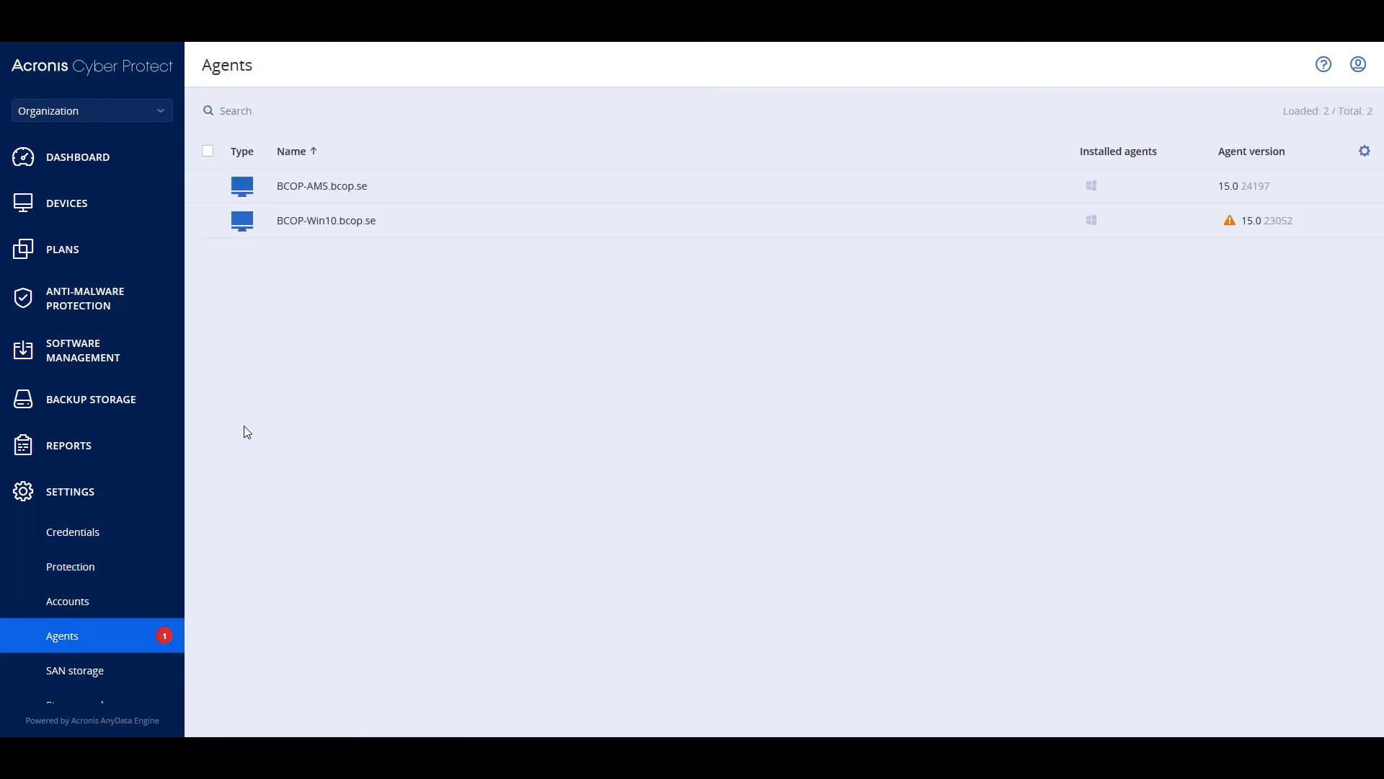
pyautogui.click(208, 221)
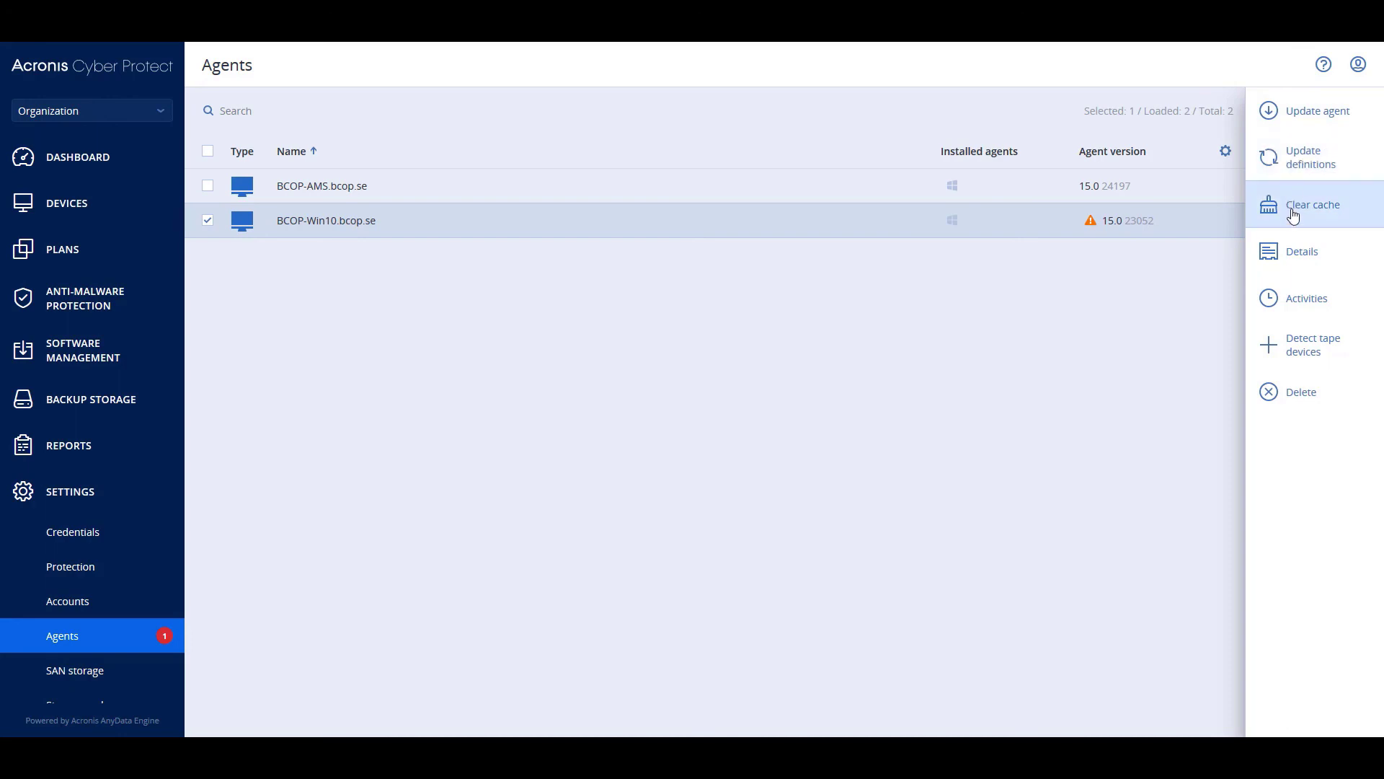
pyautogui.click(1298, 258)
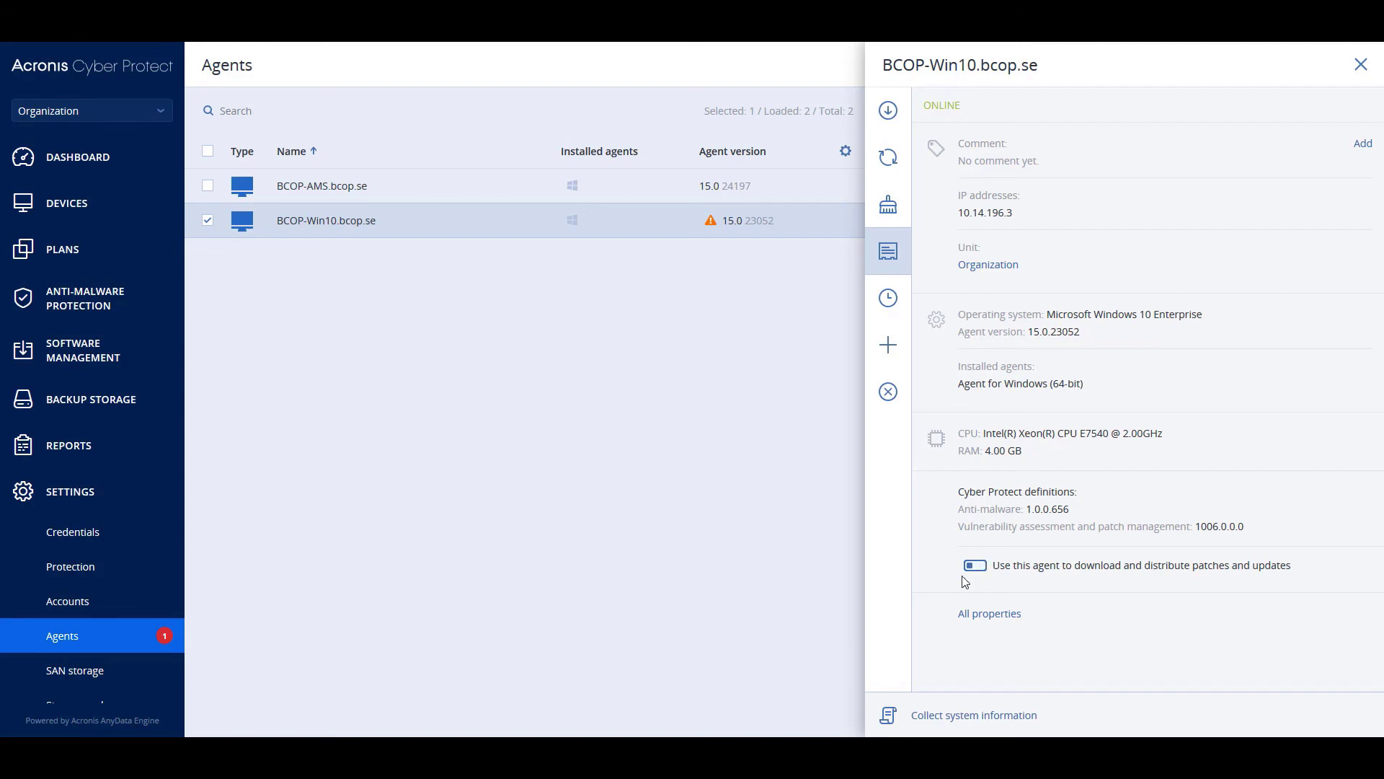
pyautogui.click(1360, 64)
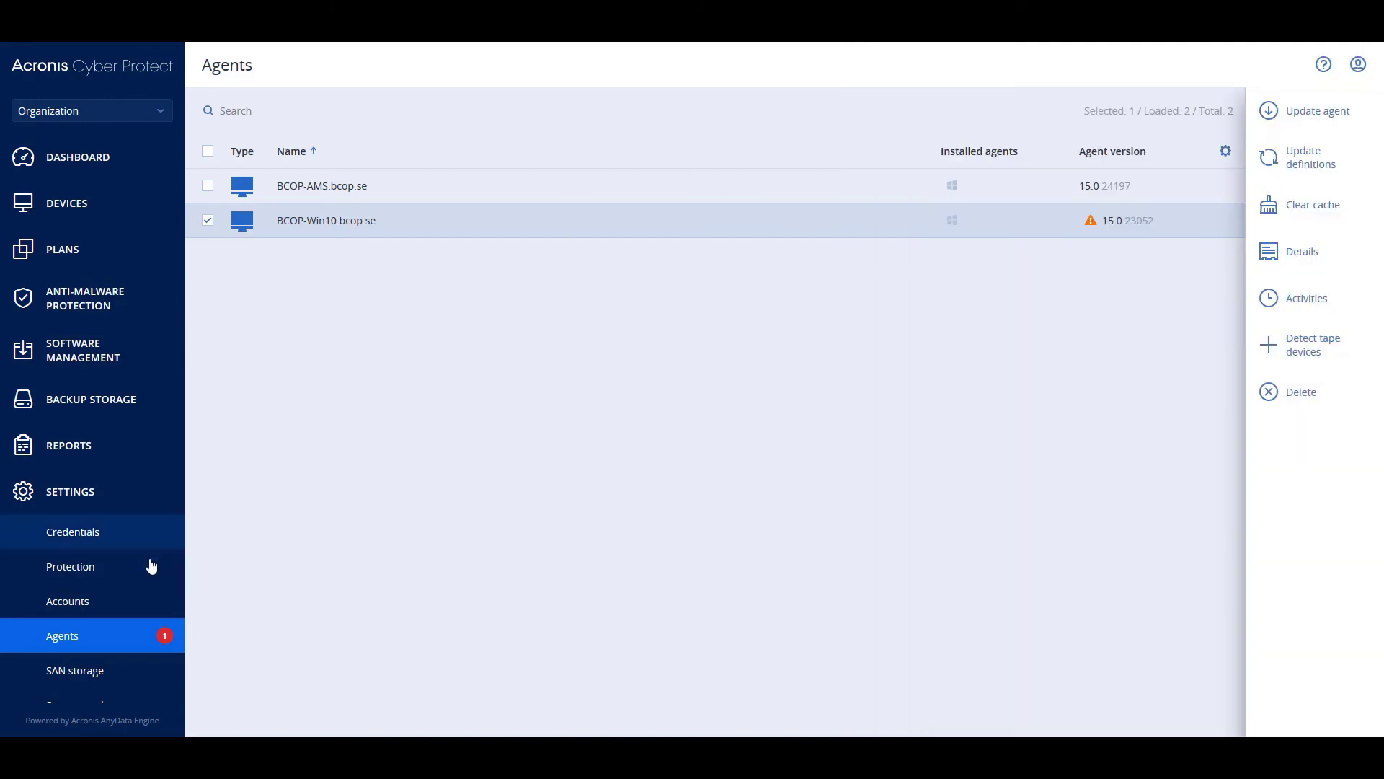
pyautogui.scroll(-2, 87, 584)
# Visit the SAN storage and Storage nodes pages, then System settings at Email notifications
pyautogui.click(79, 585)
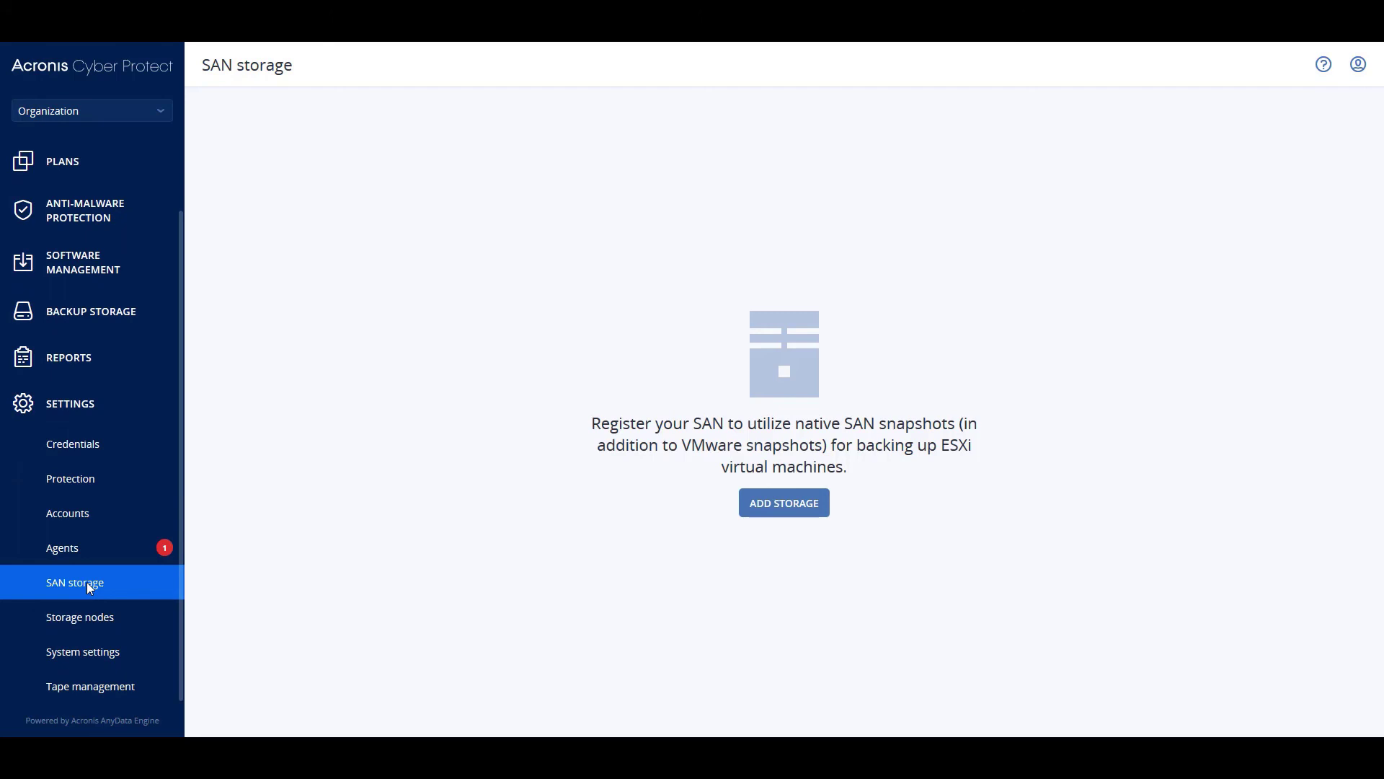
pyautogui.click(75, 621)
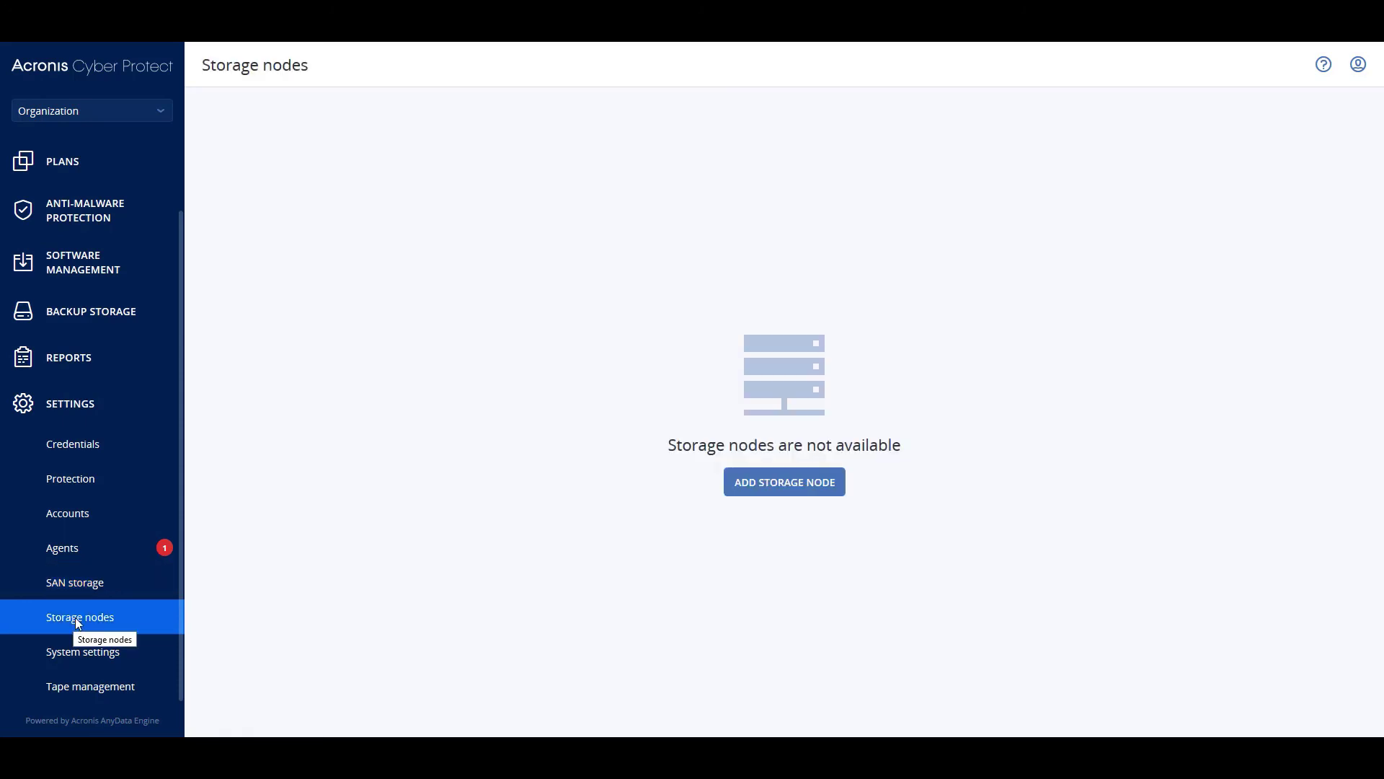
pyautogui.click(95, 664)
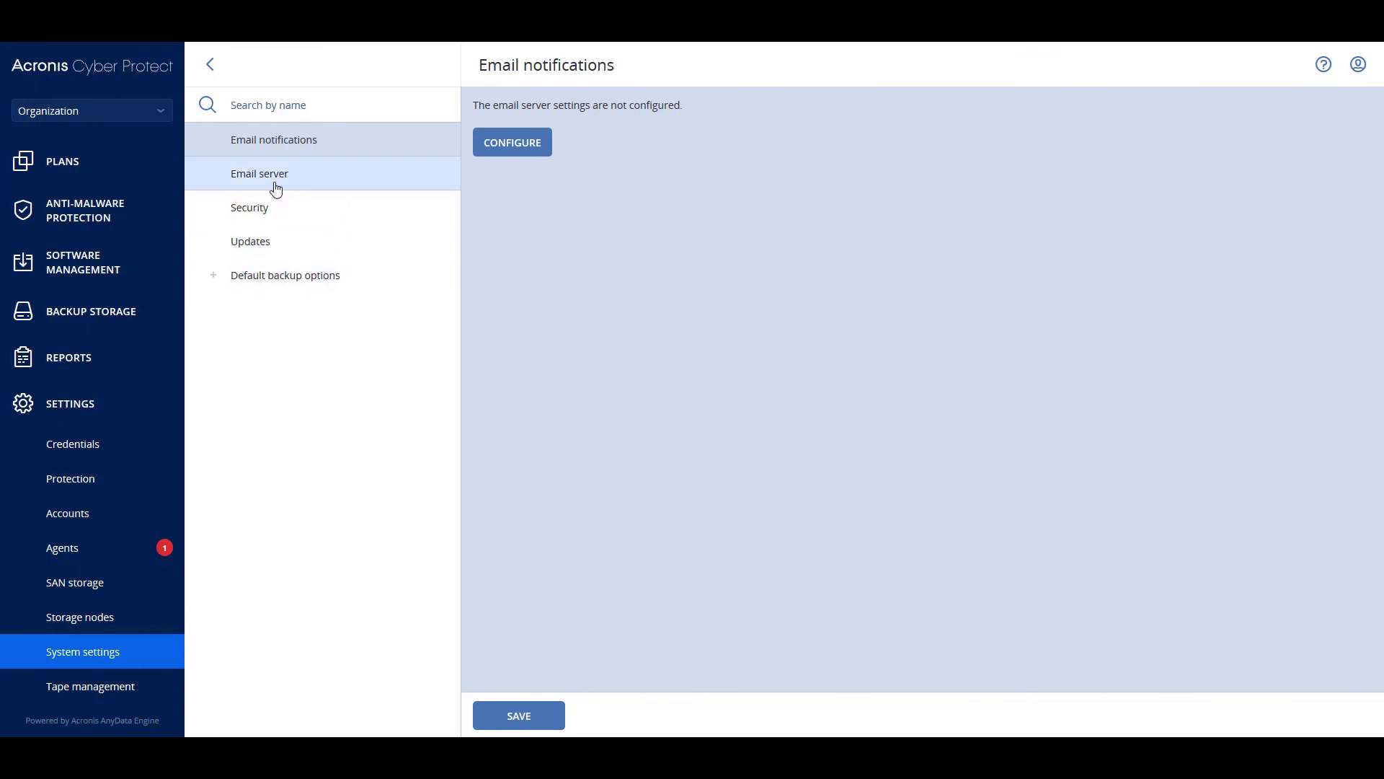
# Check the Security and Updates system settings, then expand Default backup options to show Alerts
pyautogui.click(264, 209)
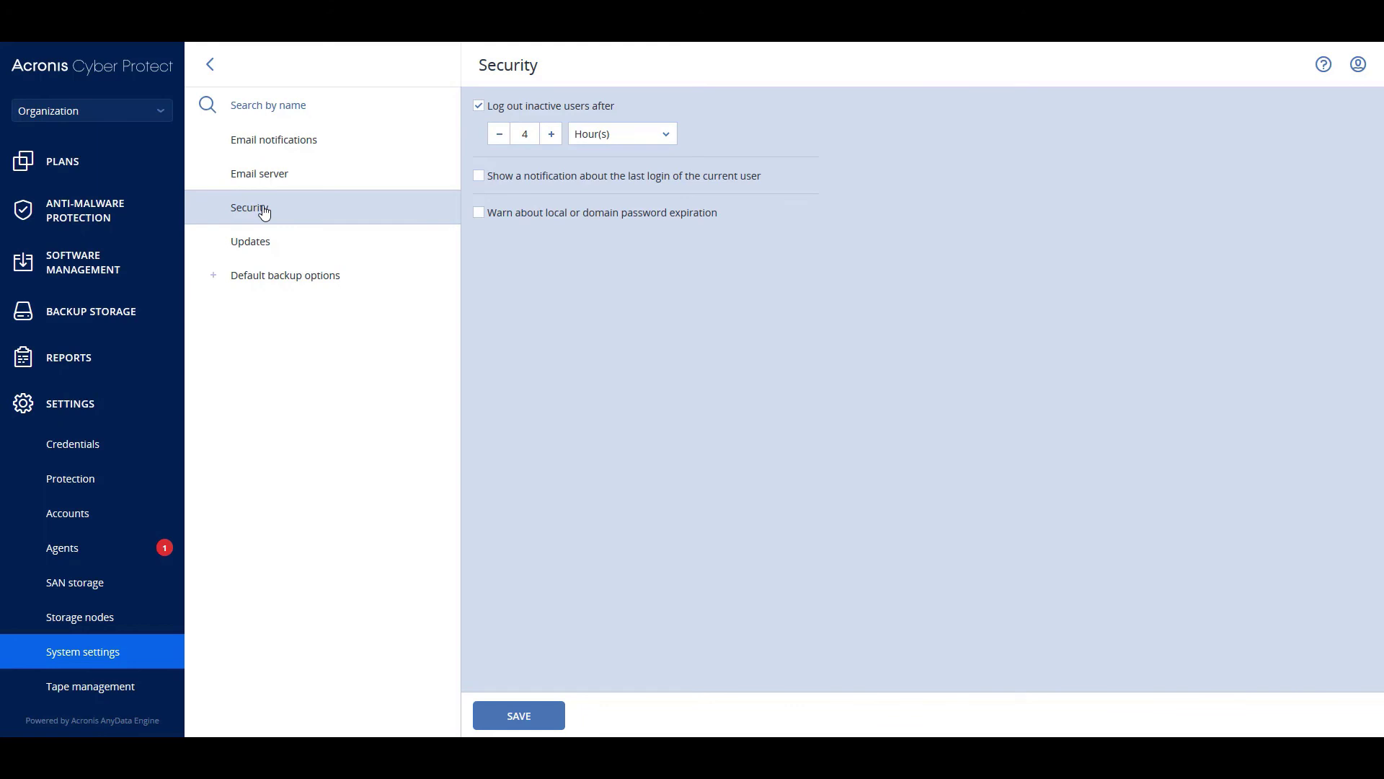
pyautogui.click(254, 248)
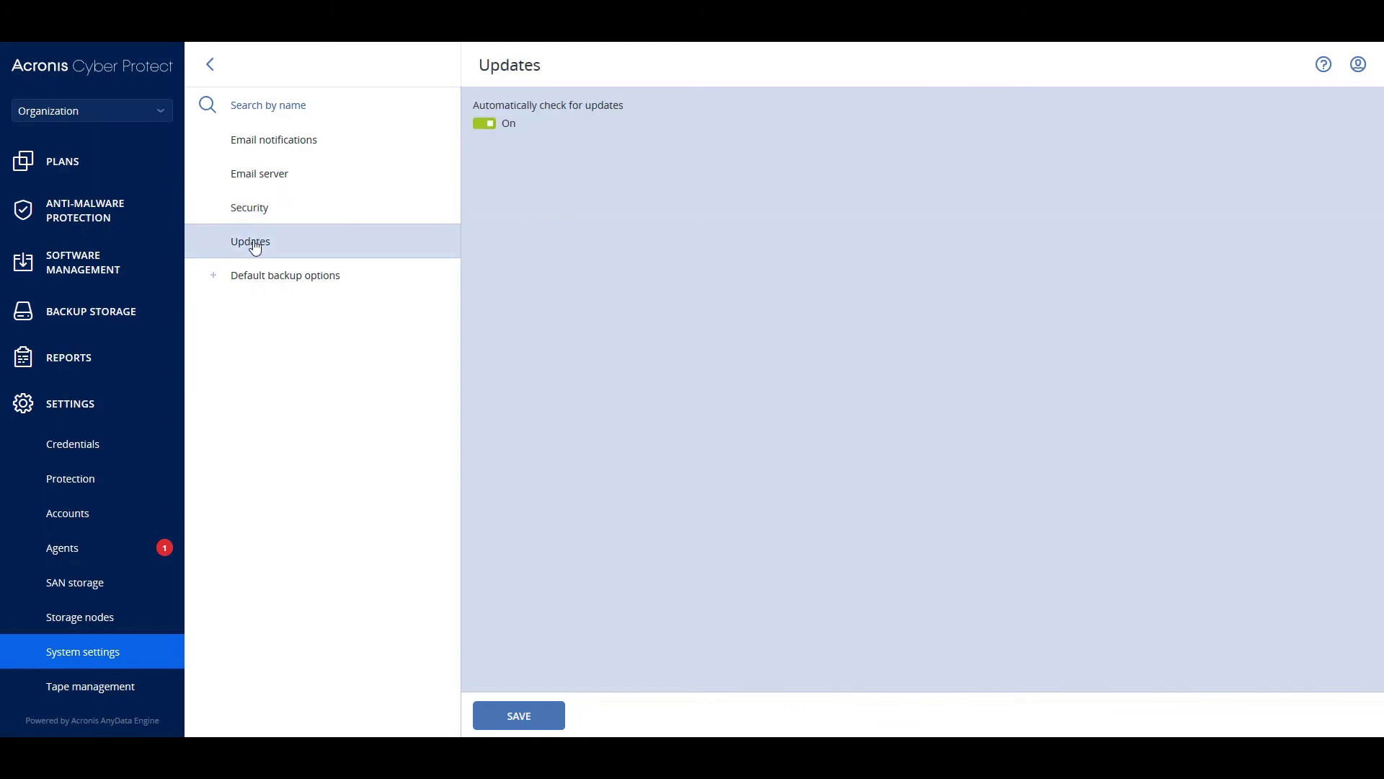
pyautogui.click(214, 277)
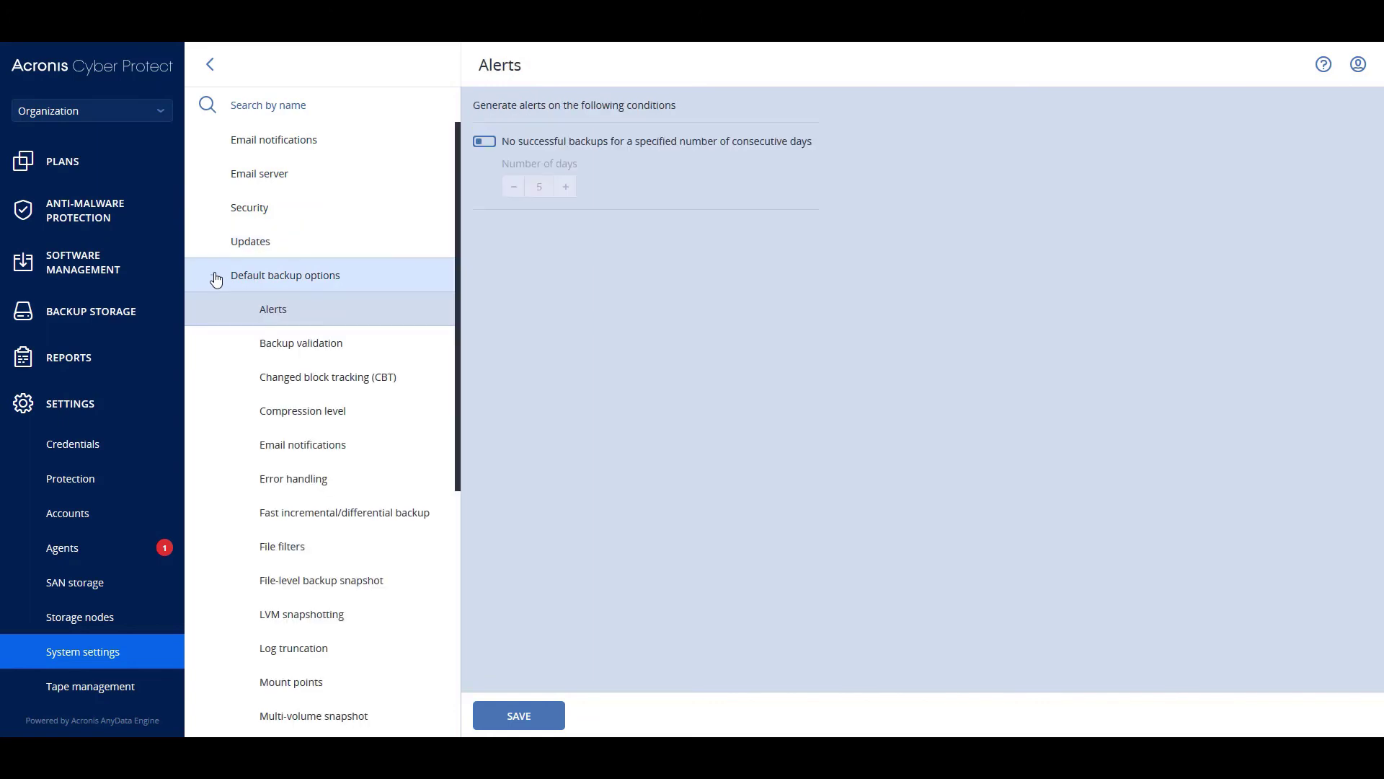
# Go to Settings > Tape management and confirm no tape devices are detected
pyautogui.click(94, 687)
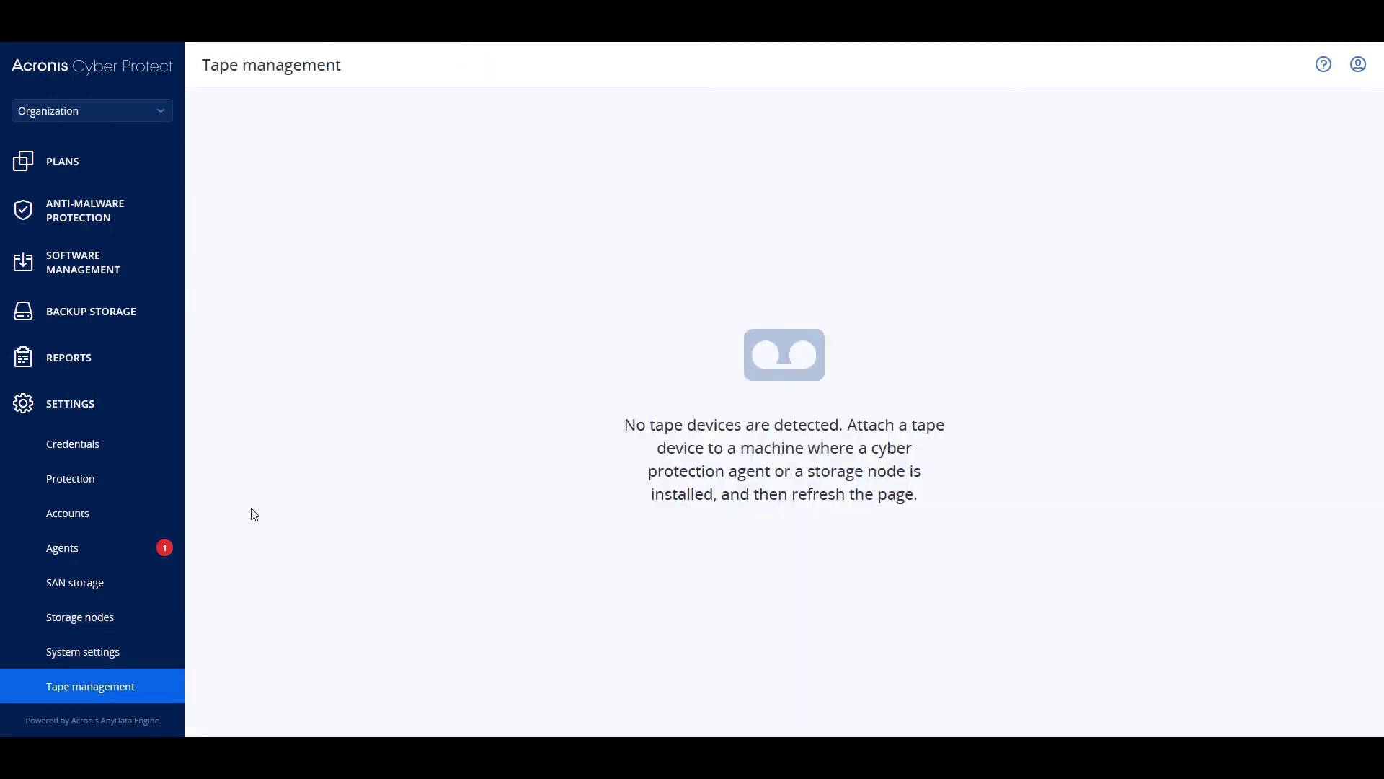